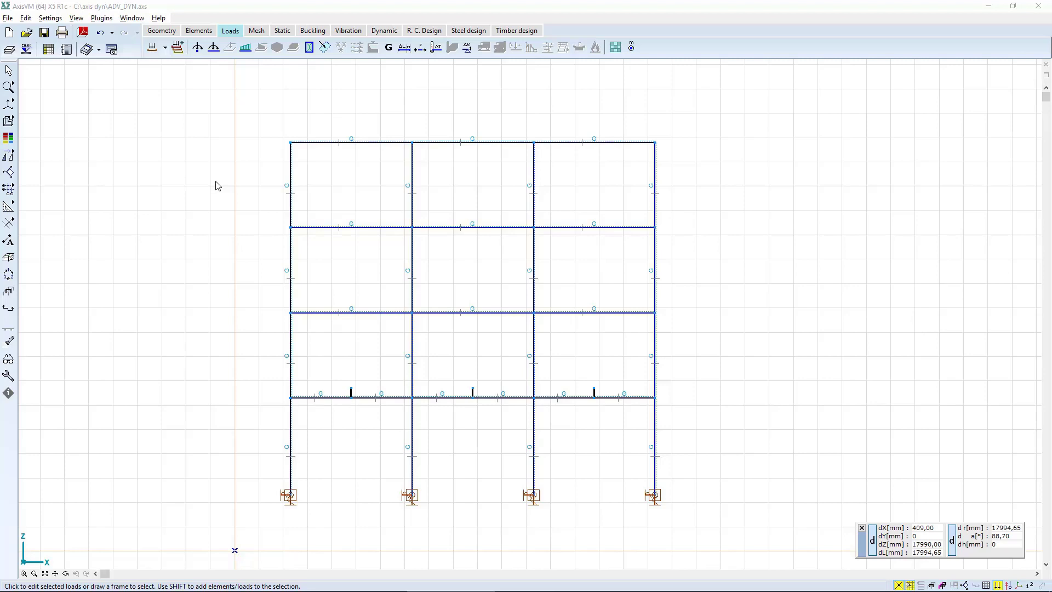
# Add a custom load combination by load cases named Co #1 with the user-defined combination type.
pyautogui.click(177, 48)
pyautogui.click(151, 141)
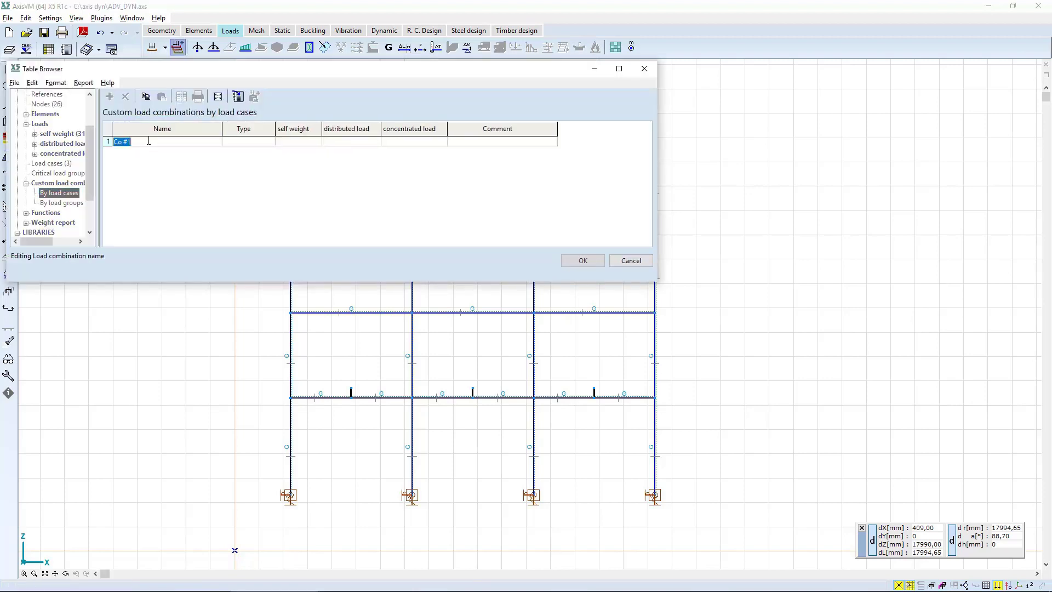
pyautogui.press('Return')
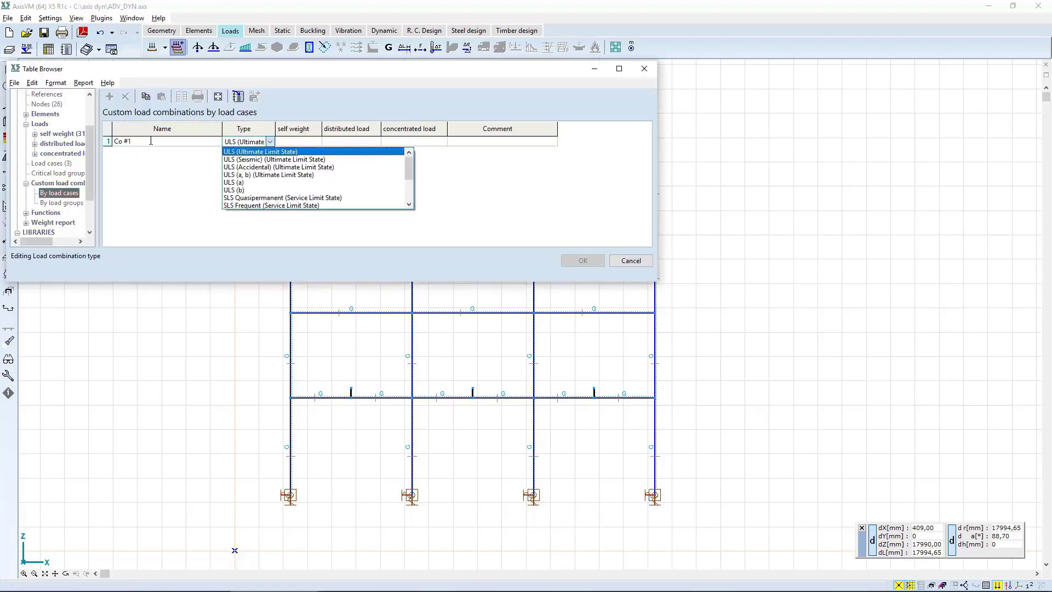
pyautogui.press('Down')
pyautogui.press('Down')
pyautogui.press('Down')
pyautogui.press('Down')
pyautogui.press('Down')
pyautogui.press('Down')
pyautogui.press('Down')
pyautogui.press('Down')
pyautogui.press('Down')
pyautogui.press('Down')
pyautogui.press('Down')
pyautogui.press('Down')
pyautogui.press('Down')
pyautogui.press('Down')
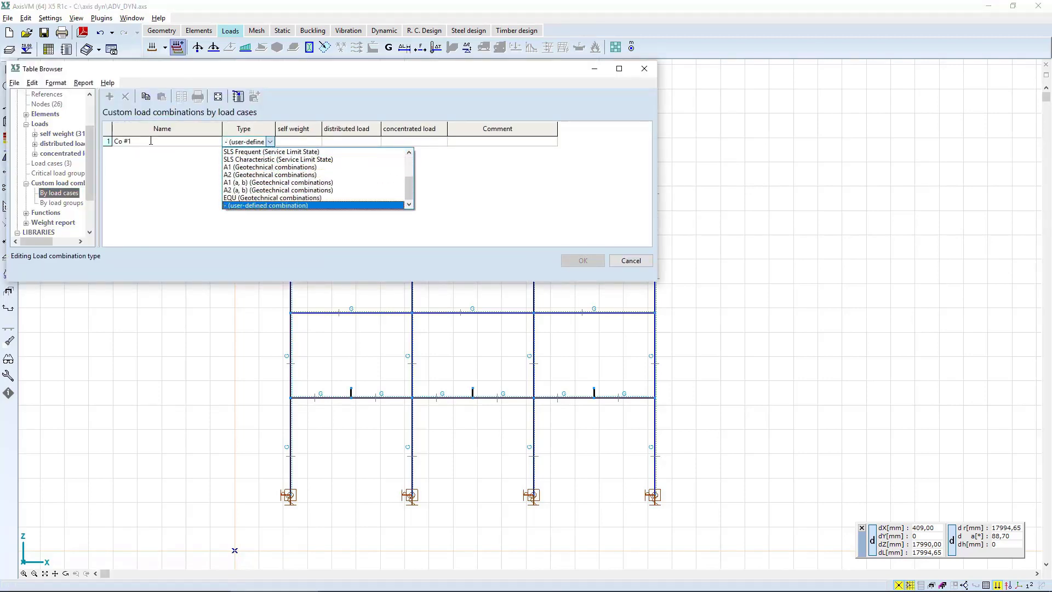
pyautogui.press('Return')
# Set Co #1's self weight, distributed load and concentrated load factors to 1 and comment it "for x directional vibration".
pyautogui.write('1')
pyautogui.press('Return')
pyautogui.write('1')
pyautogui.press('Return')
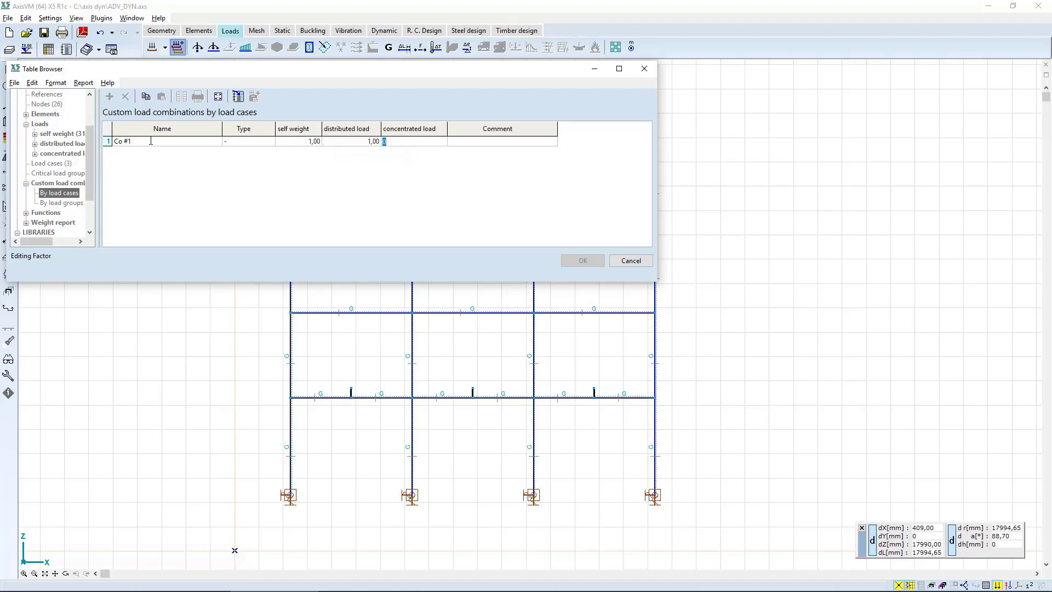
pyautogui.write('1')
pyautogui.press('Return')
pyautogui.write('for x directional vibration')
pyautogui.press('Return')
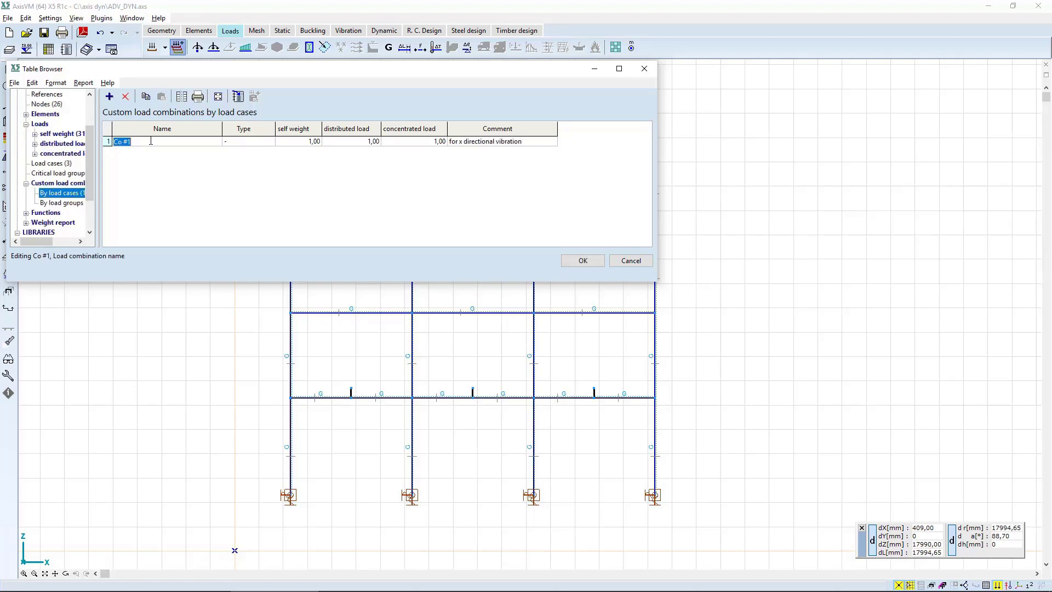
# Add a second custom load combination named Co #2 with the user-defined combination type.
pyautogui.click(109, 96)
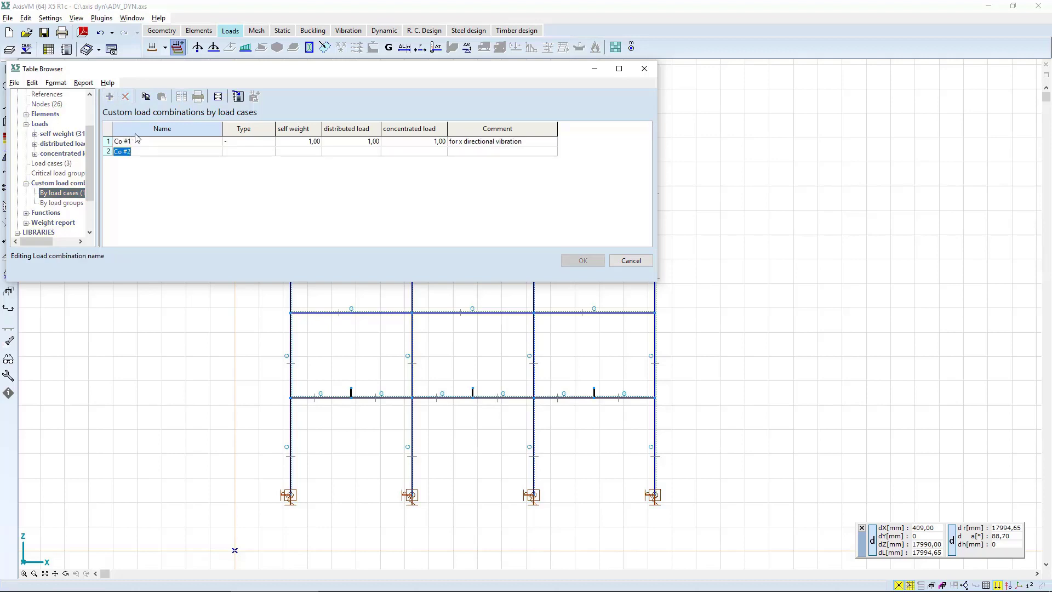
pyautogui.press('Return')
pyautogui.press('Down')
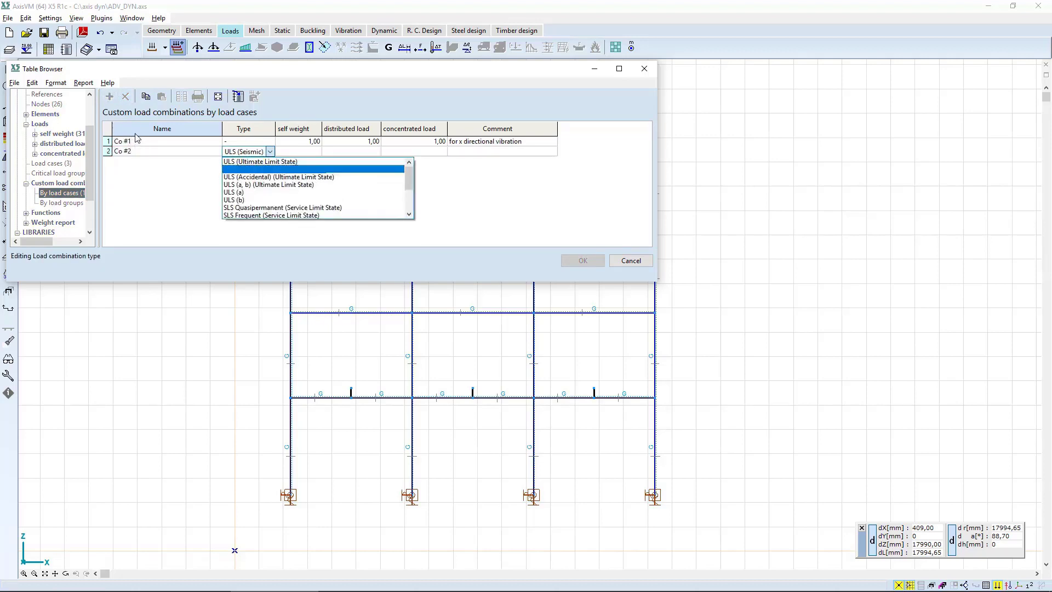
pyautogui.press('Down')
pyautogui.press('Down')
pyautogui.press('Down')
pyautogui.press('Down')
pyautogui.press('Down')
pyautogui.press('Down')
pyautogui.press('Down')
pyautogui.press('Down')
pyautogui.press('Down')
pyautogui.press('Down')
pyautogui.press('Down')
pyautogui.press('Down')
pyautogui.press('Down')
pyautogui.press('Return')
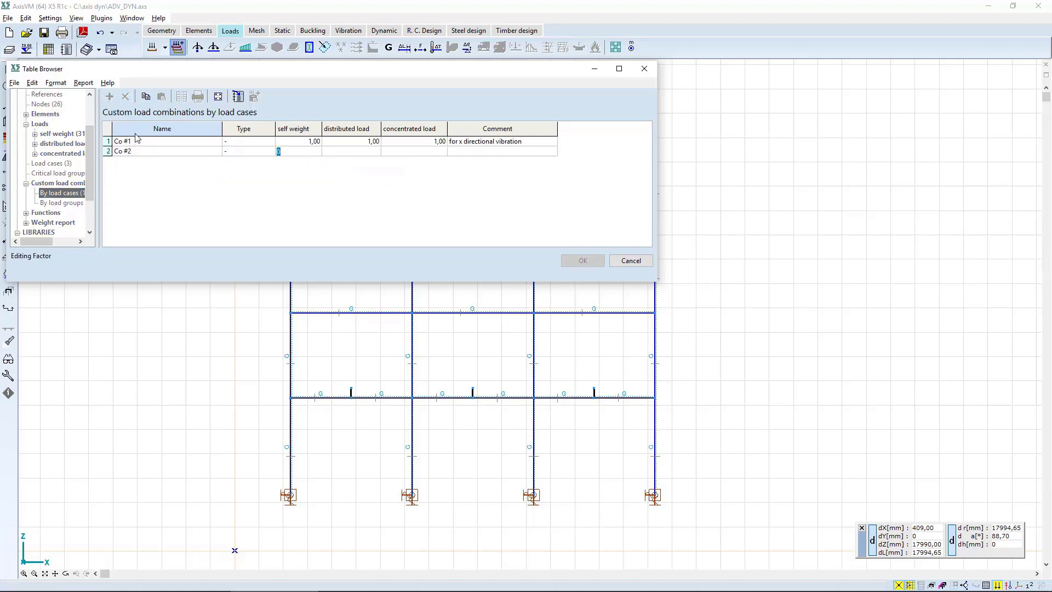
# Set all three load case factors of Co #2 to 1, comment it "for x,z directional vibration", and accept the combinations table.
pyautogui.write('1')
pyautogui.press('Return')
pyautogui.write('1')
pyautogui.press('Return')
pyautogui.write('1')
pyautogui.press('Return')
pyautogui.write('for x,z directional vibration')
pyautogui.press('Return')
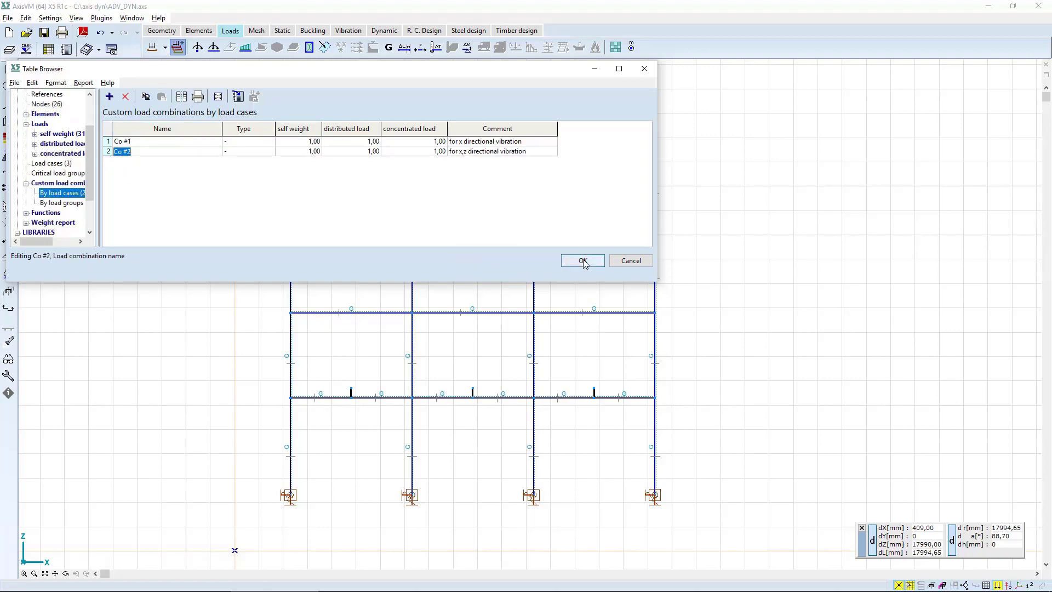
pyautogui.click(583, 262)
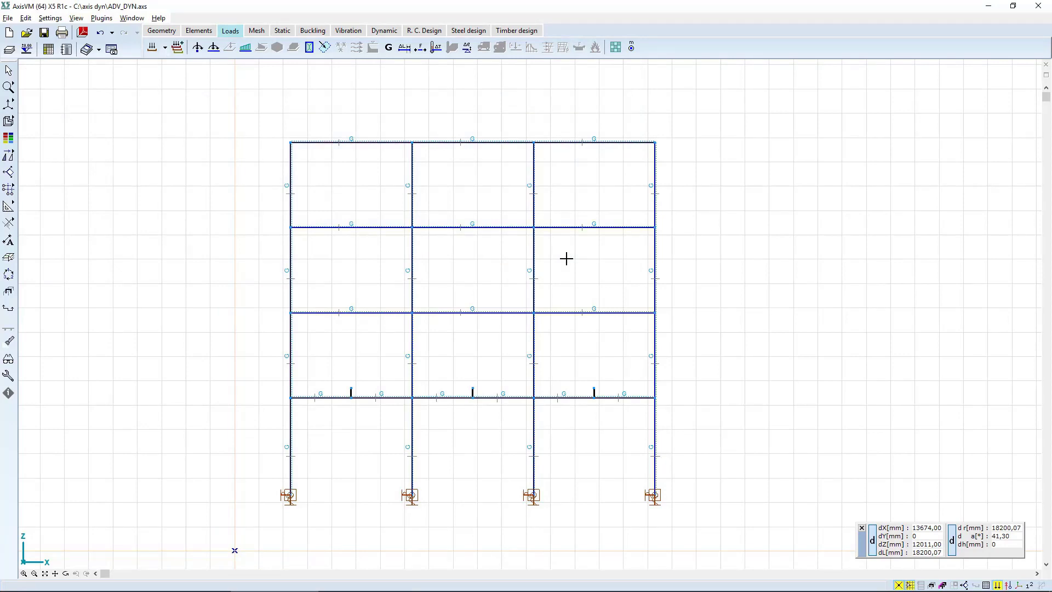
# Mesh all line elements of the frame by dividing each into 4 segments.
pyautogui.click(256, 31)
pyautogui.click(152, 47)
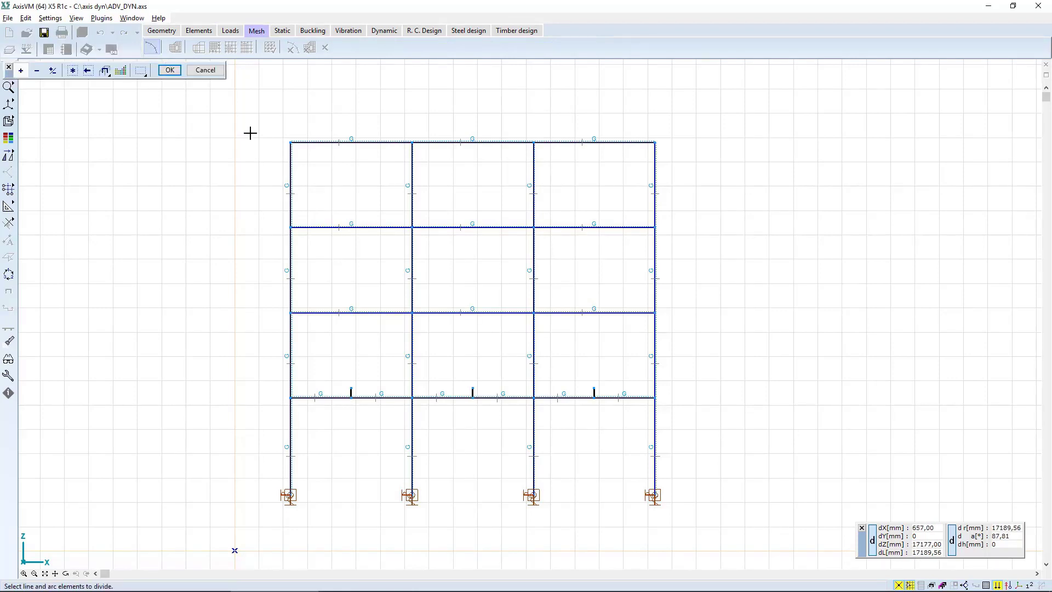
pyautogui.moveTo(237, 123); pyautogui.dragTo(711, 523)
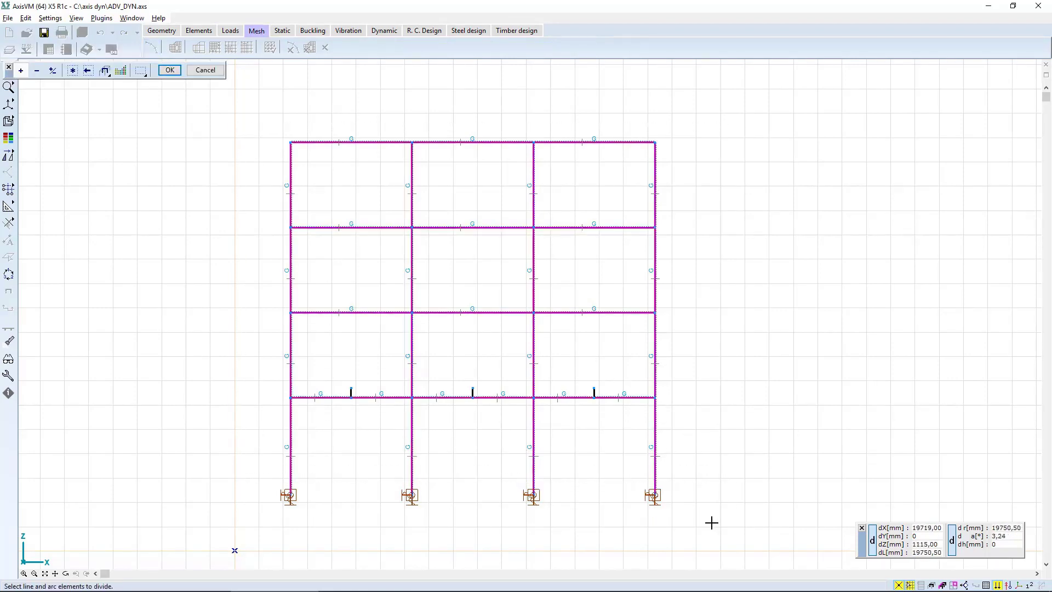
pyautogui.press('Return')
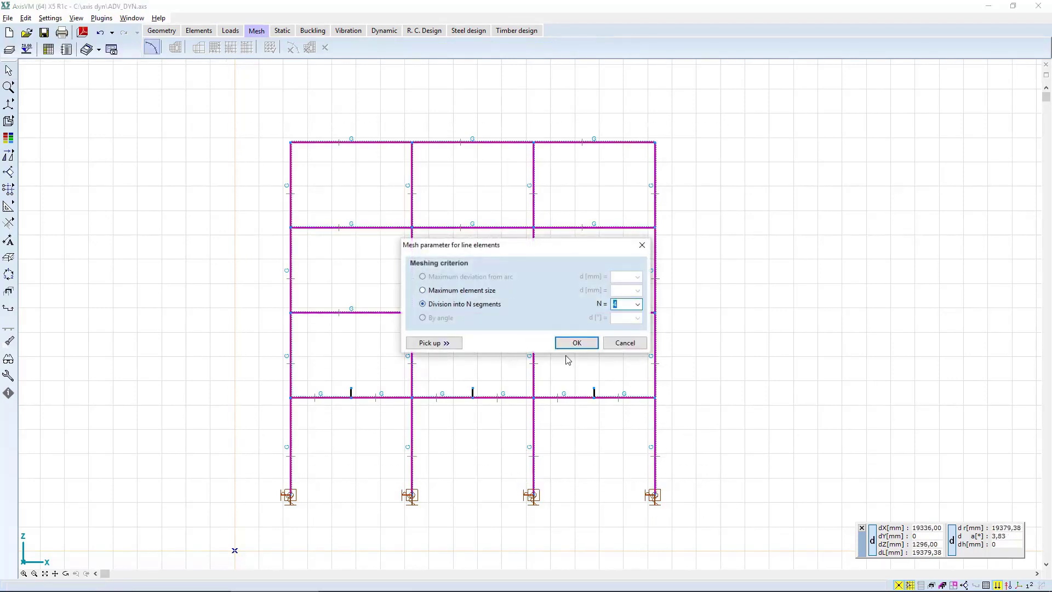
pyautogui.click(576, 343)
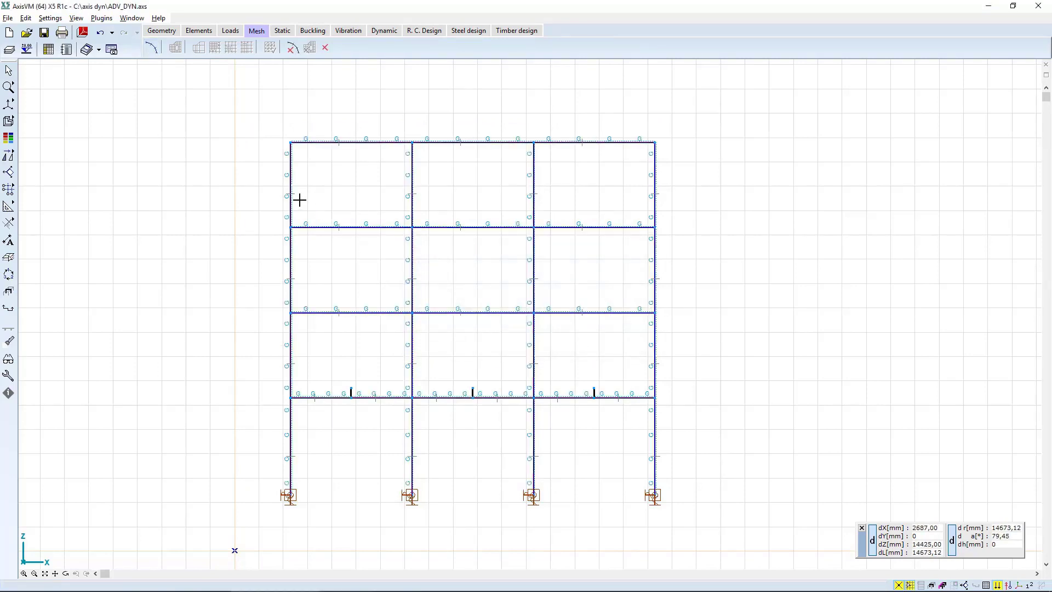
# Save the model changes and run the linear static analysis.
pyautogui.click(282, 31)
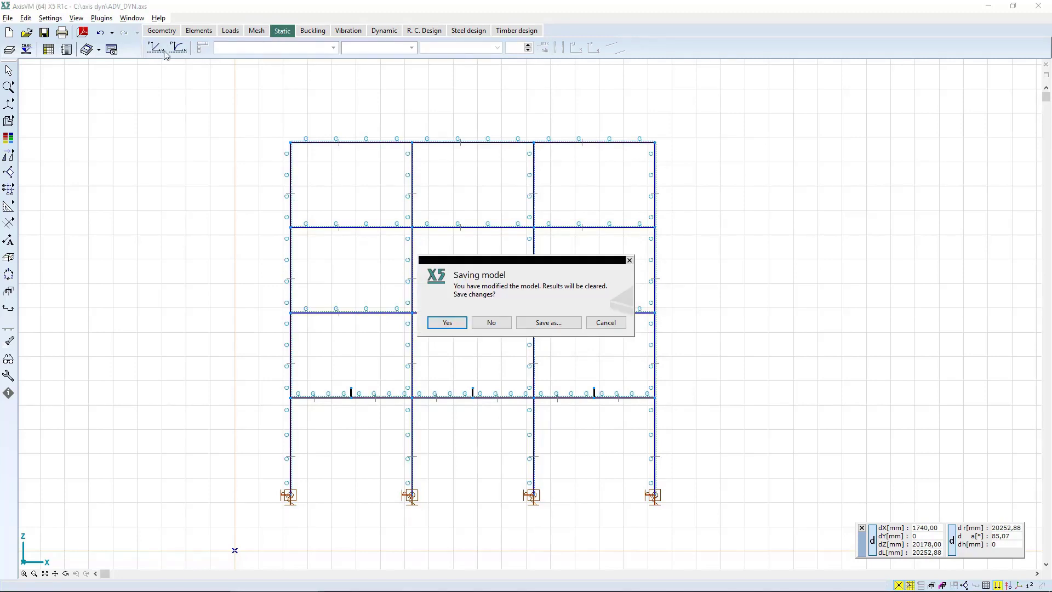
pyautogui.press('Return')
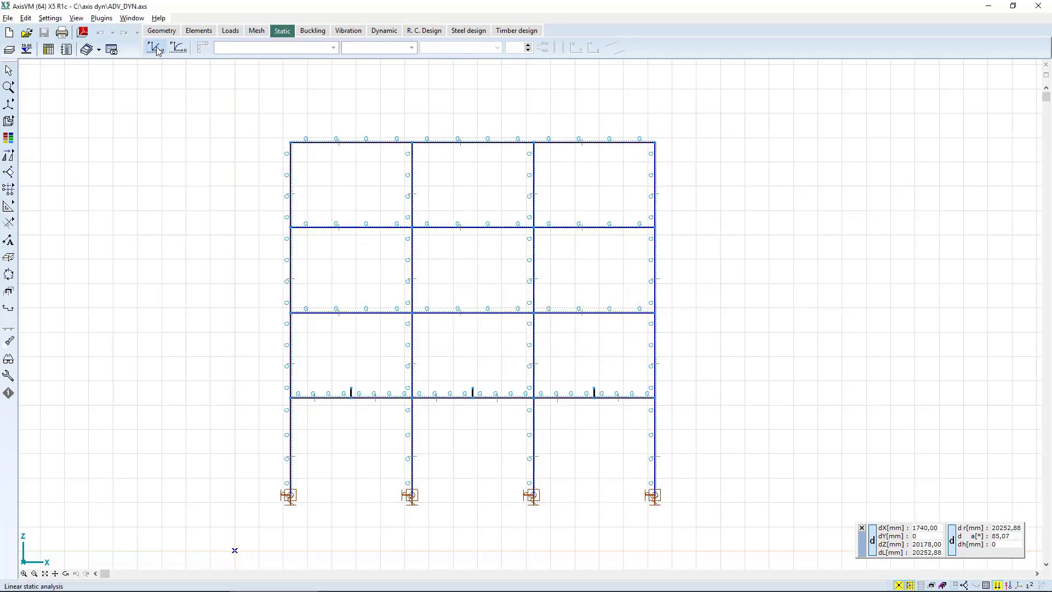
pyautogui.click(157, 51)
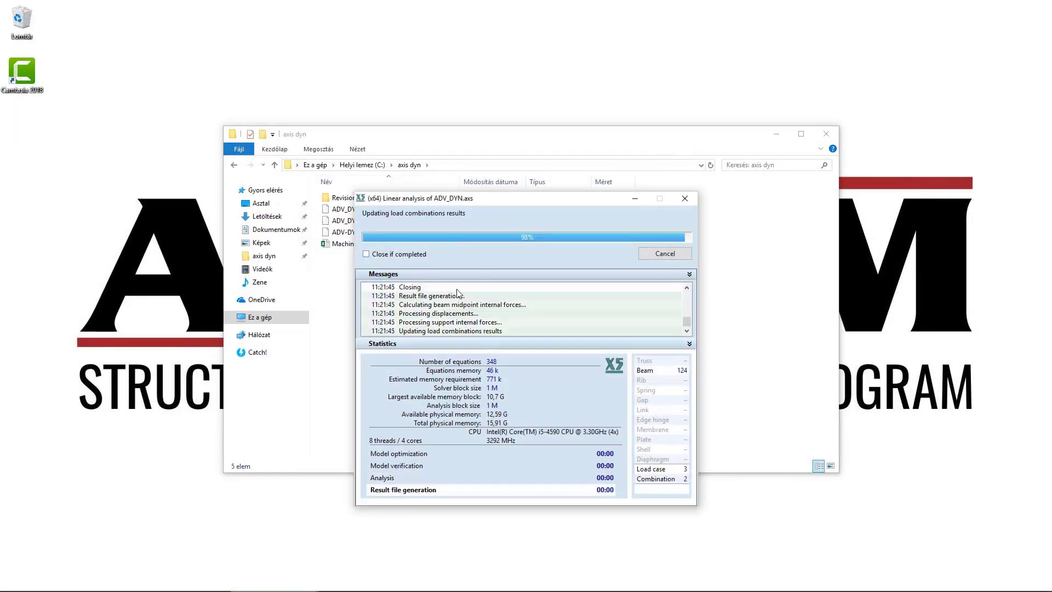
pyautogui.click(654, 254)
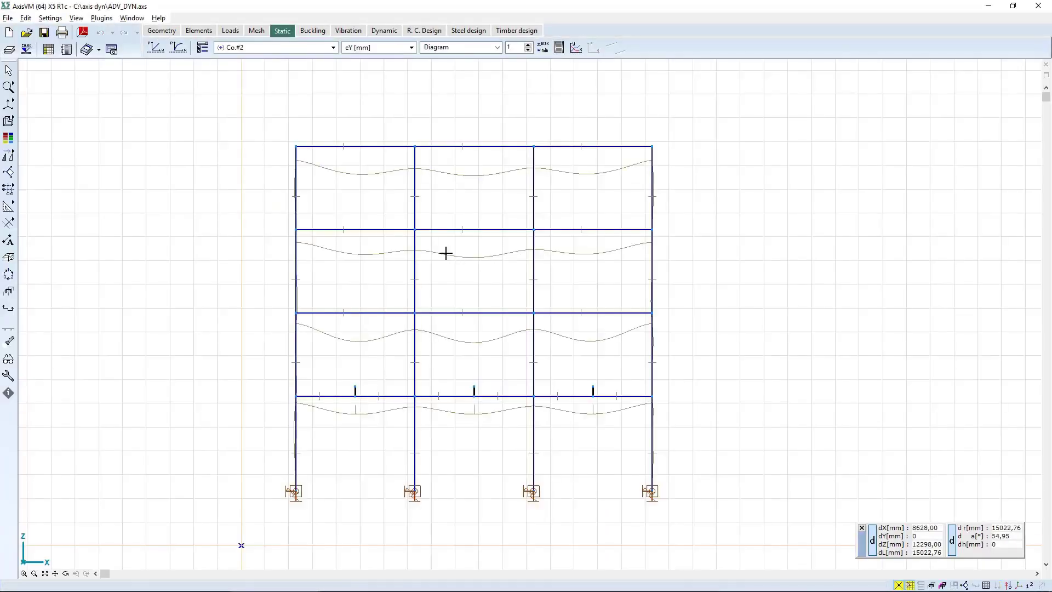
# Display the beam internal force My as a diagram for combination Co #2.
pyautogui.click(354, 47)
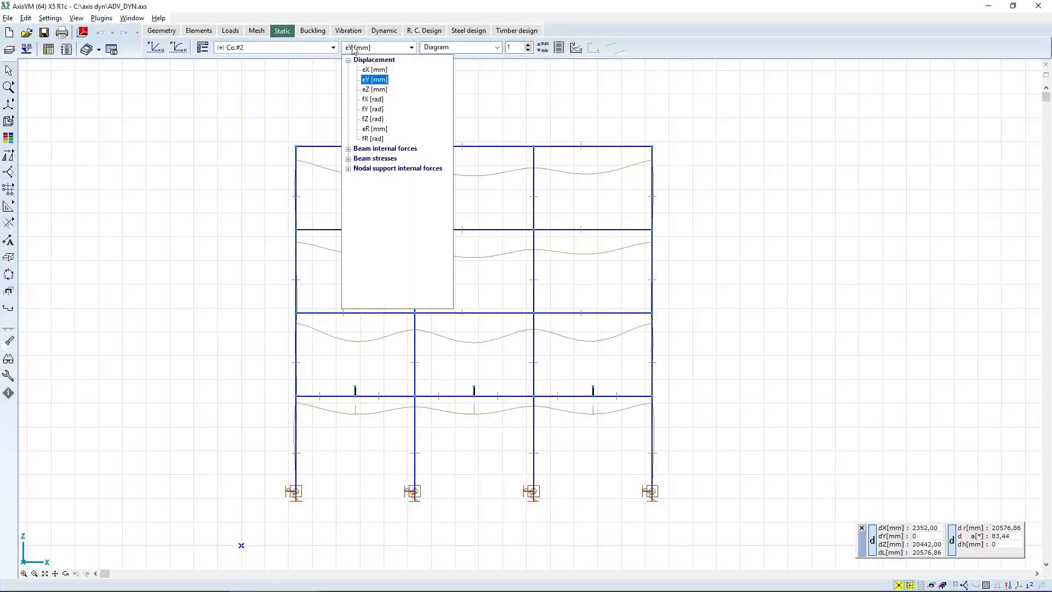
pyautogui.click(384, 149)
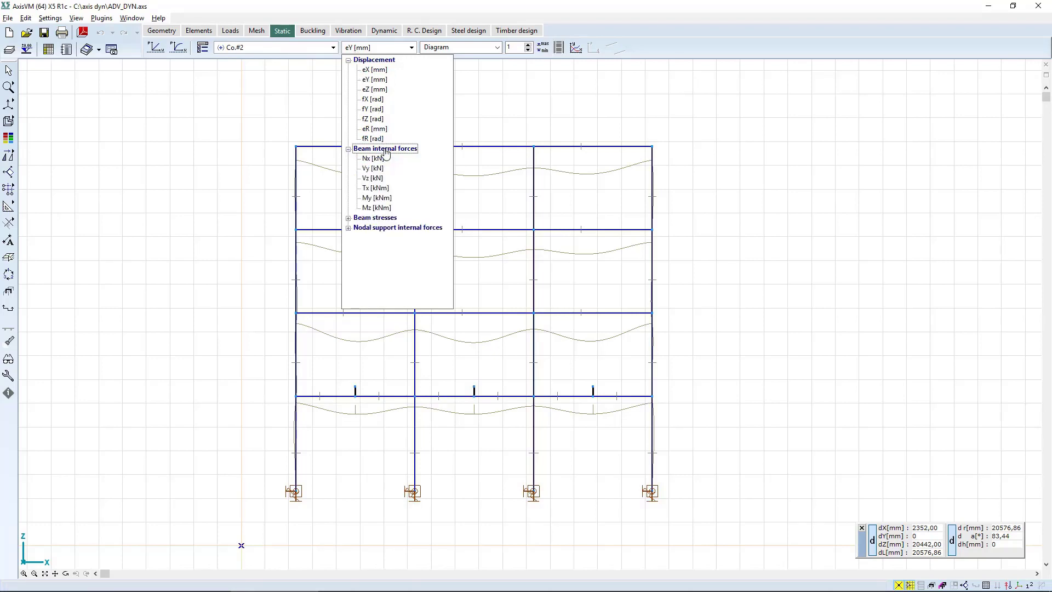
pyautogui.click(377, 198)
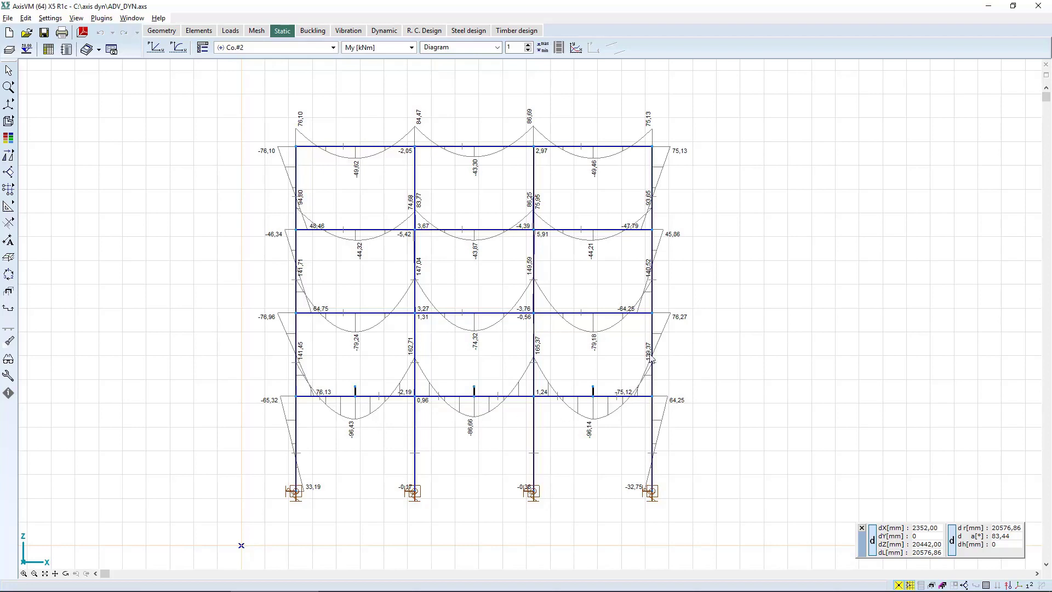
# Add a dynamic load case named DYN-EQ to the ungrouped load cases.
pyautogui.click(237, 34)
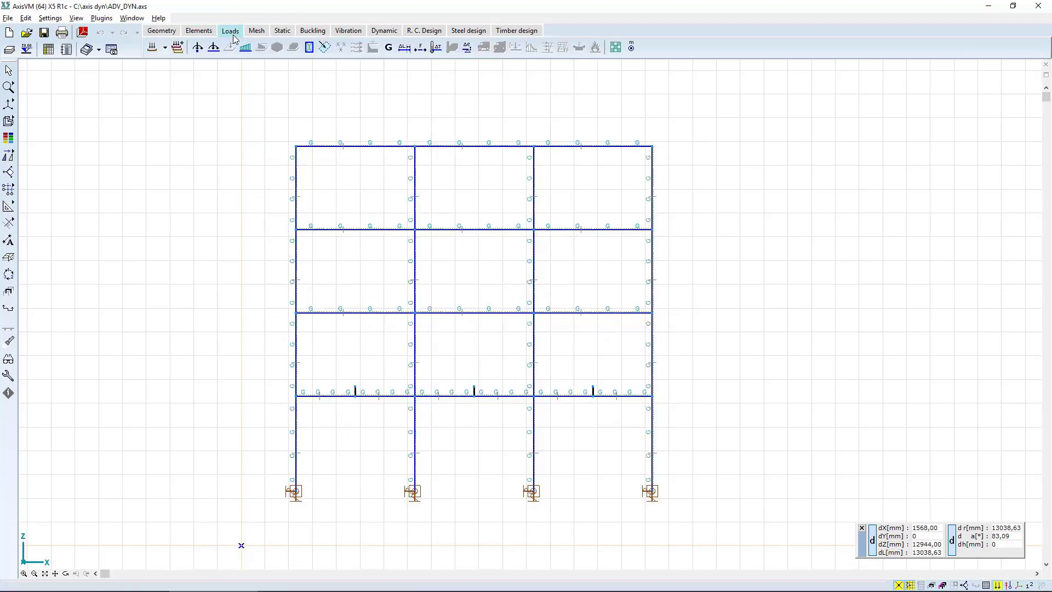
pyautogui.click(151, 47)
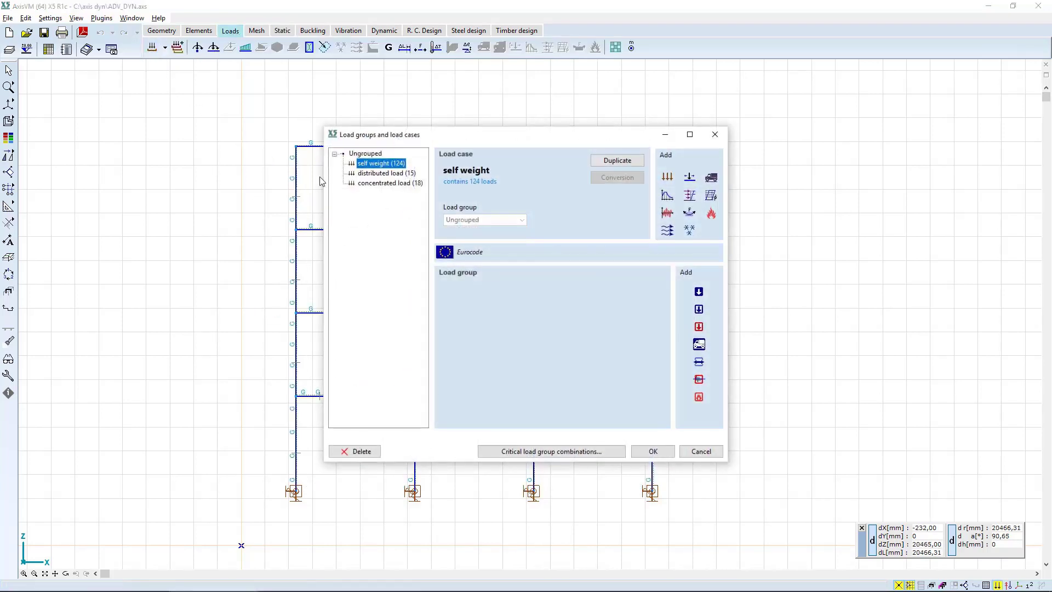
pyautogui.click(667, 214)
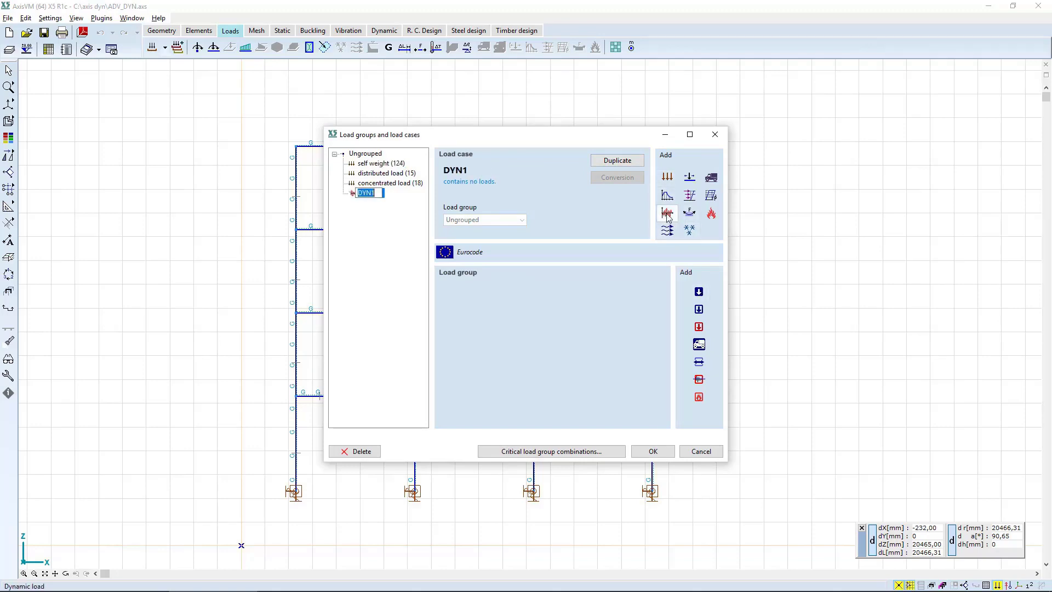
pyautogui.write('DYN-EQ')
pyautogui.press('Return')
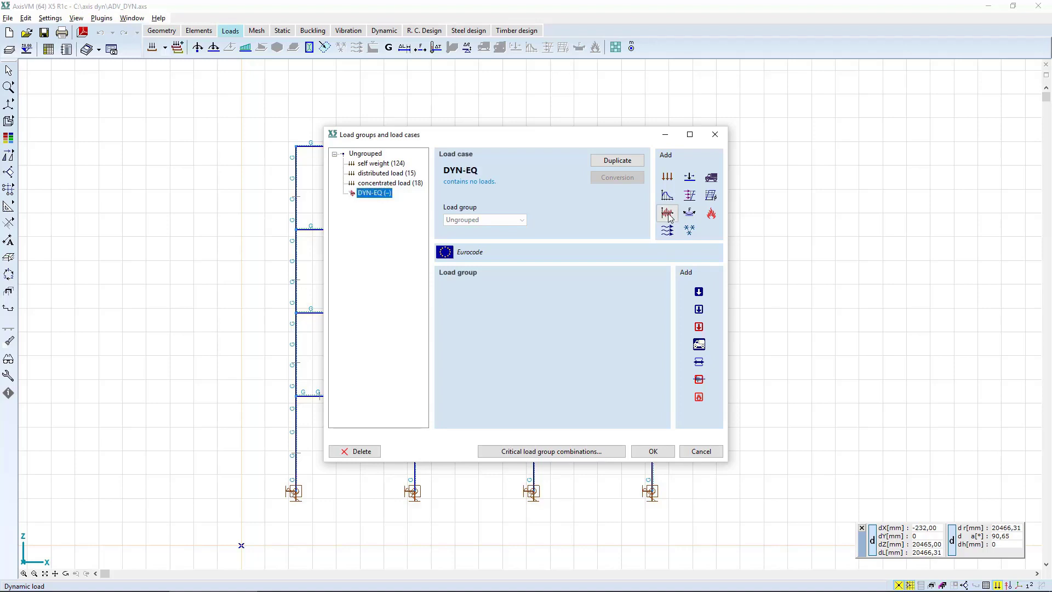
# Add two more dynamic load cases named DYN-SIN and DYN-MACHINE.
pyautogui.click(667, 214)
pyautogui.write('DYN')
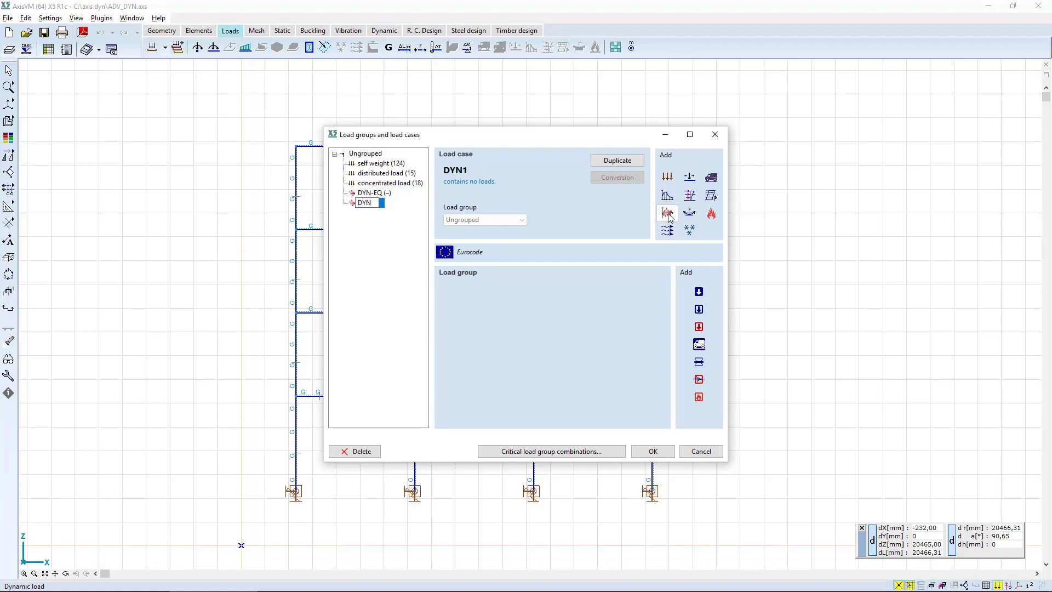
pyautogui.write('-SIN')
pyautogui.press('Return')
pyautogui.click(667, 213)
pyautogui.write('DYN-MACHINE')
pyautogui.press('Return')
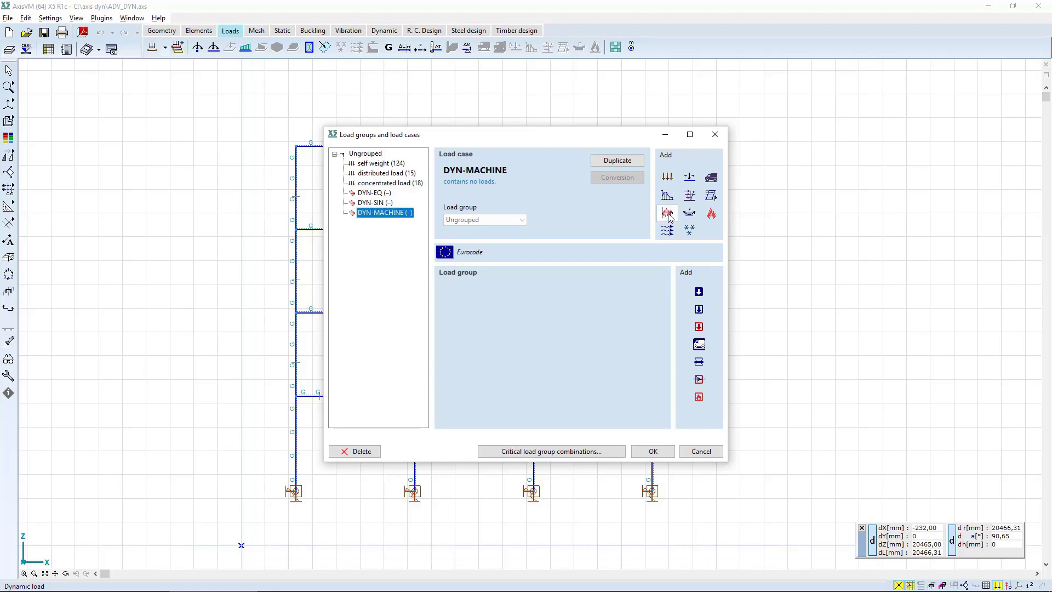
# Add a dynamic load case named DYN-SHOCK and make DYN-EQ the active load case.
pyautogui.click(668, 214)
pyautogui.write('DYN-S')
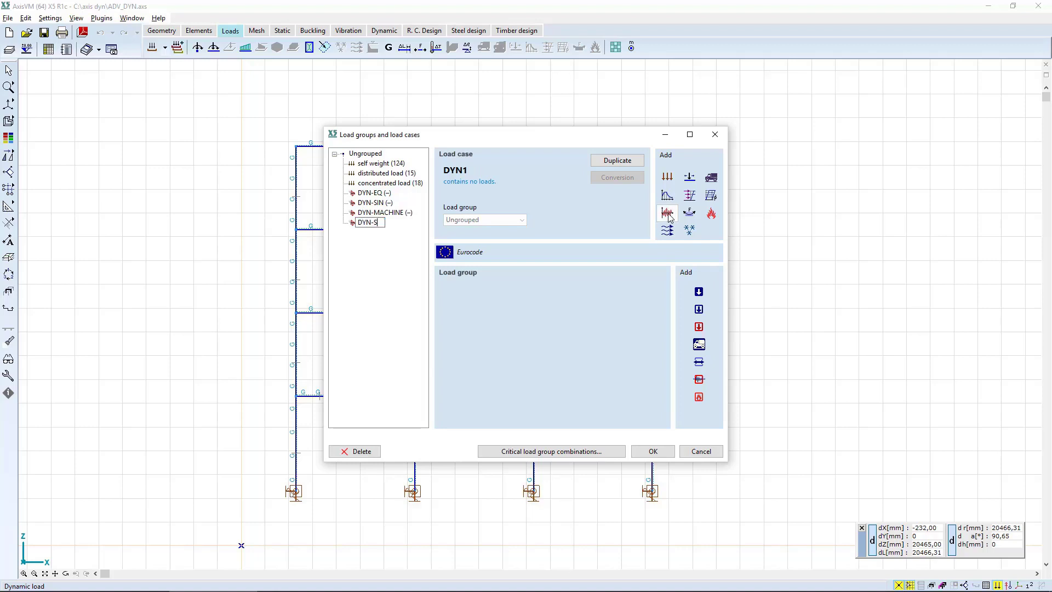
pyautogui.write('HOCK')
pyautogui.press('Return')
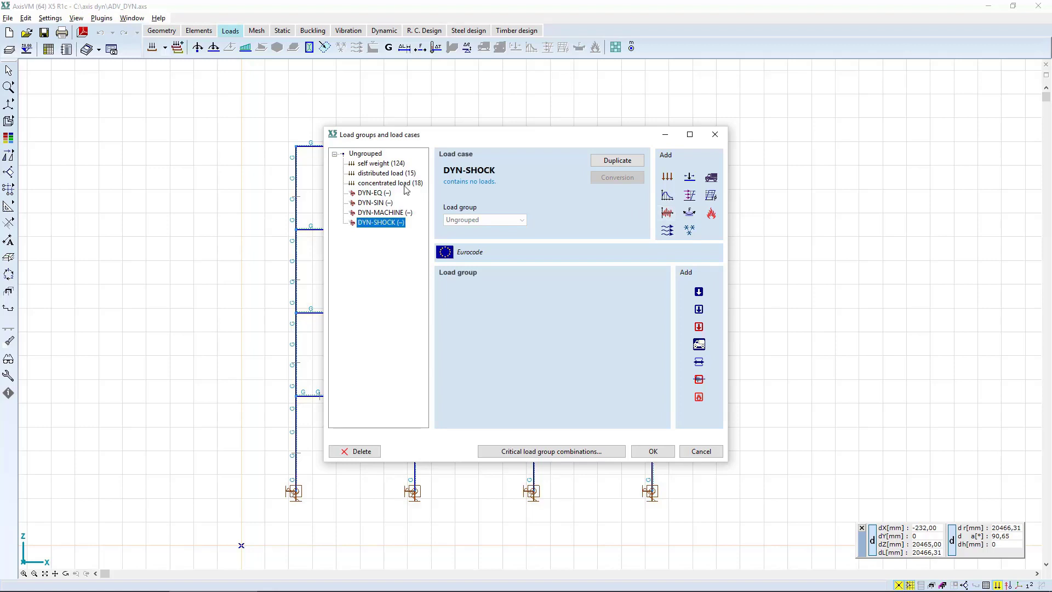
pyautogui.click(370, 196)
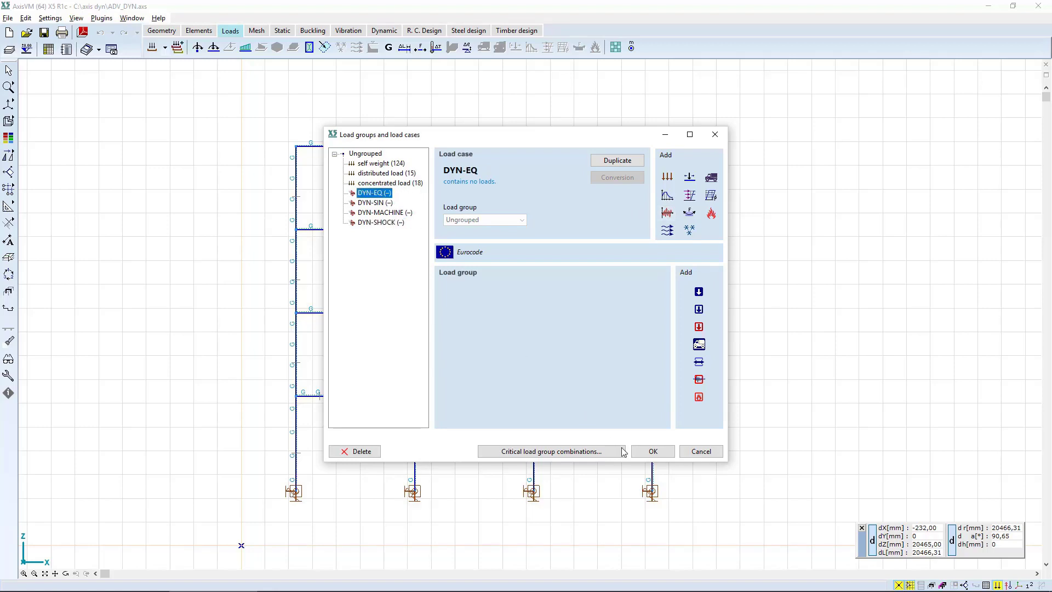
pyautogui.click(654, 453)
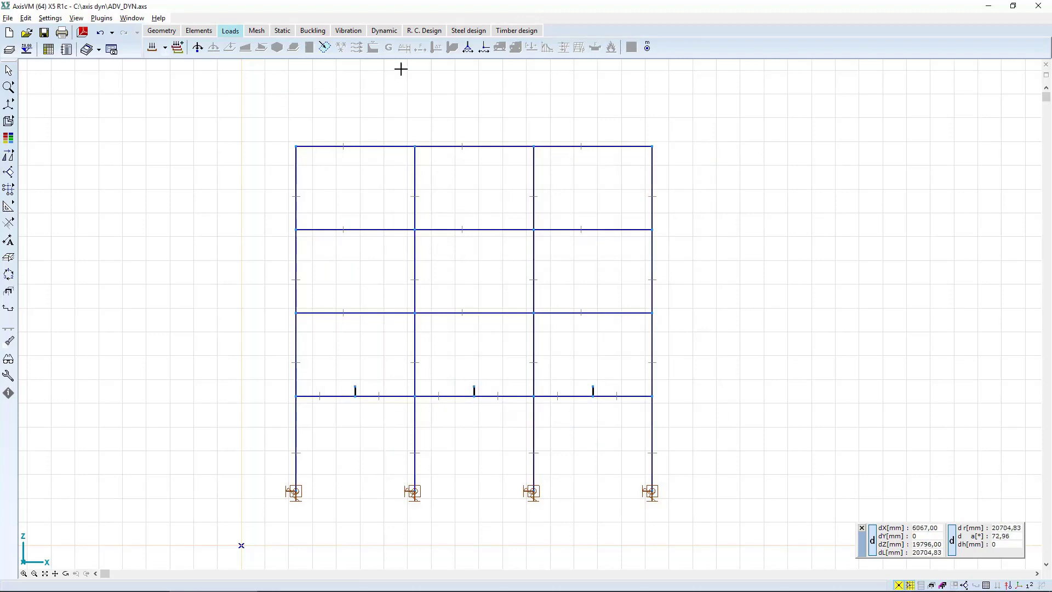
# Start a dynamic support acceleration load on the four base supports, using the library function Bucuresti-1986-E45N for the X direction.
pyautogui.click(468, 48)
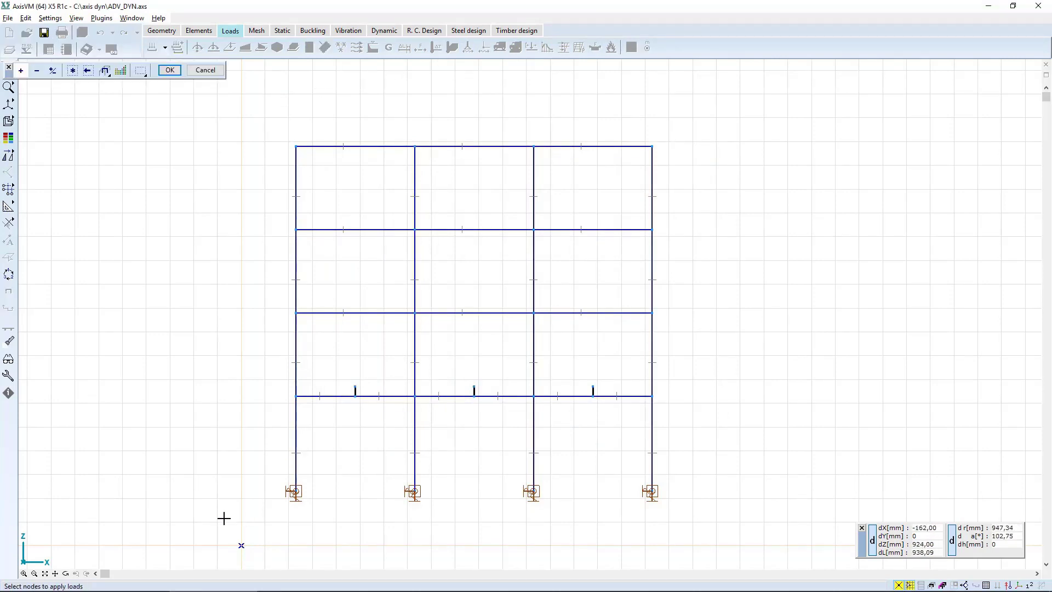
pyautogui.moveTo(222, 520); pyautogui.dragTo(794, 475)
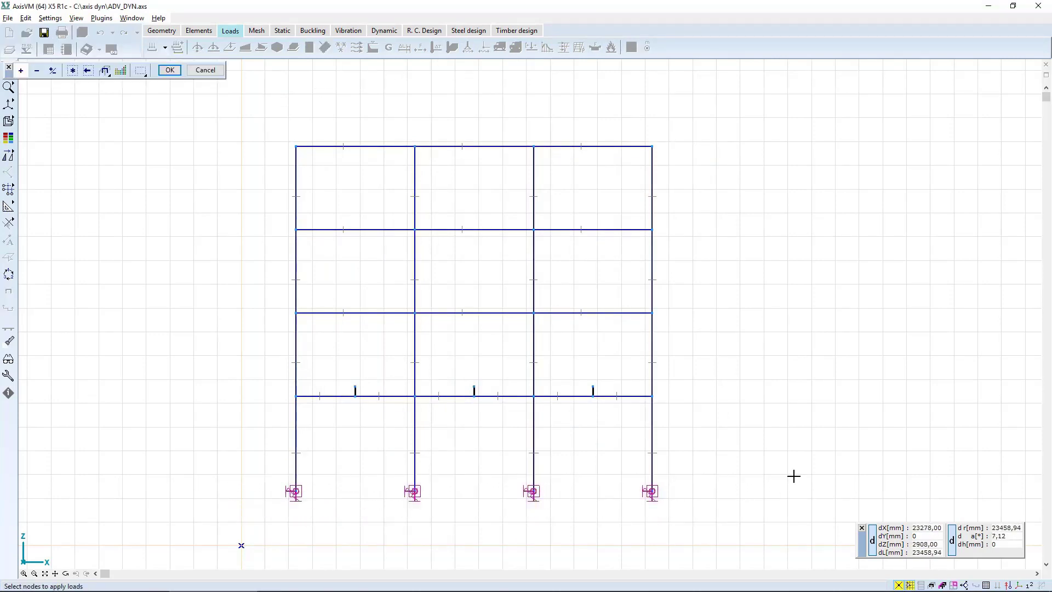
pyautogui.press('Return')
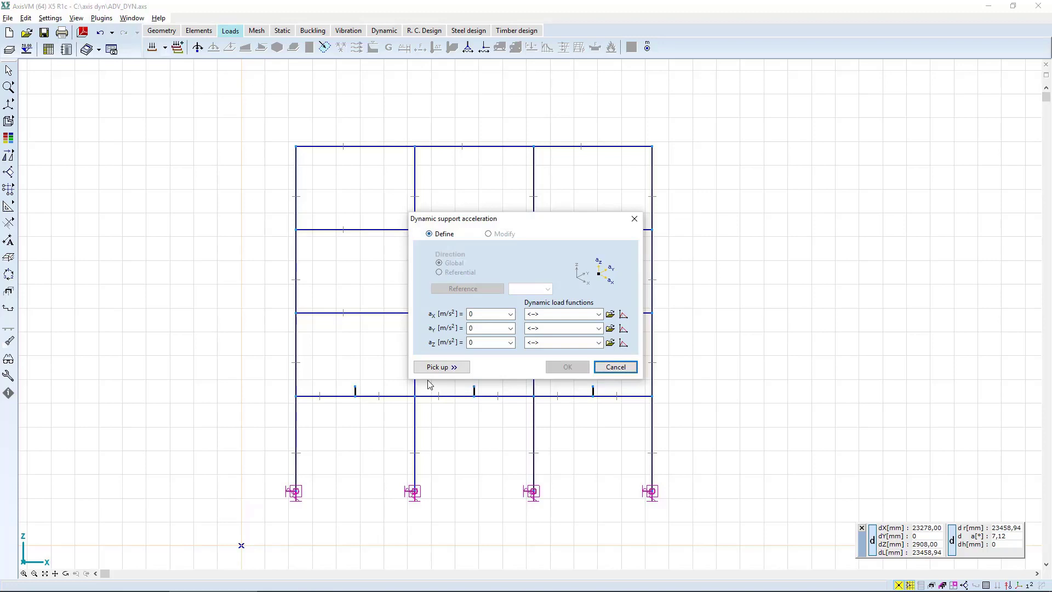
pyautogui.click(624, 314)
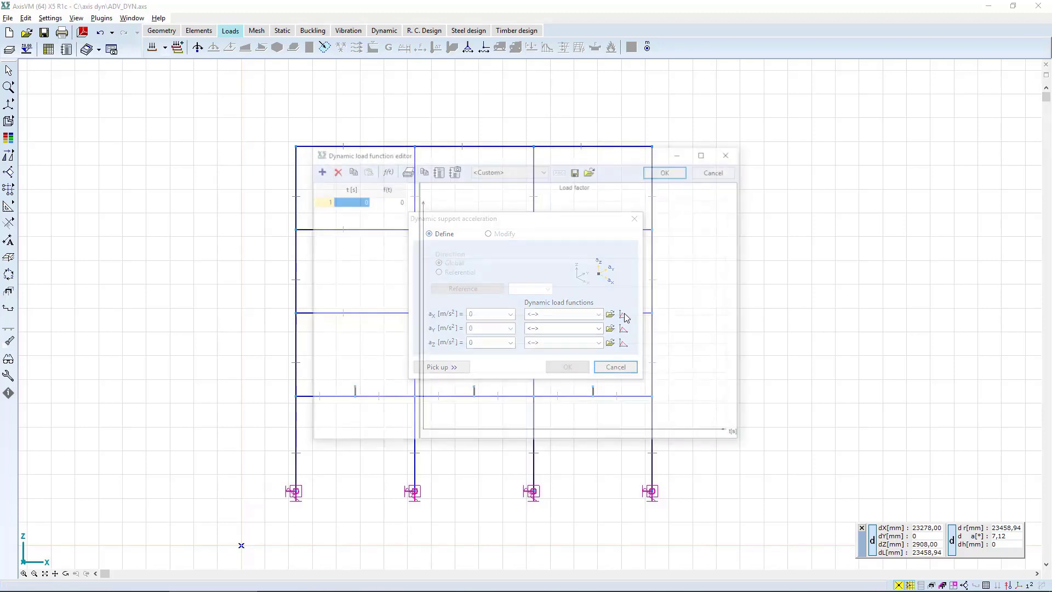
pyautogui.click(592, 170)
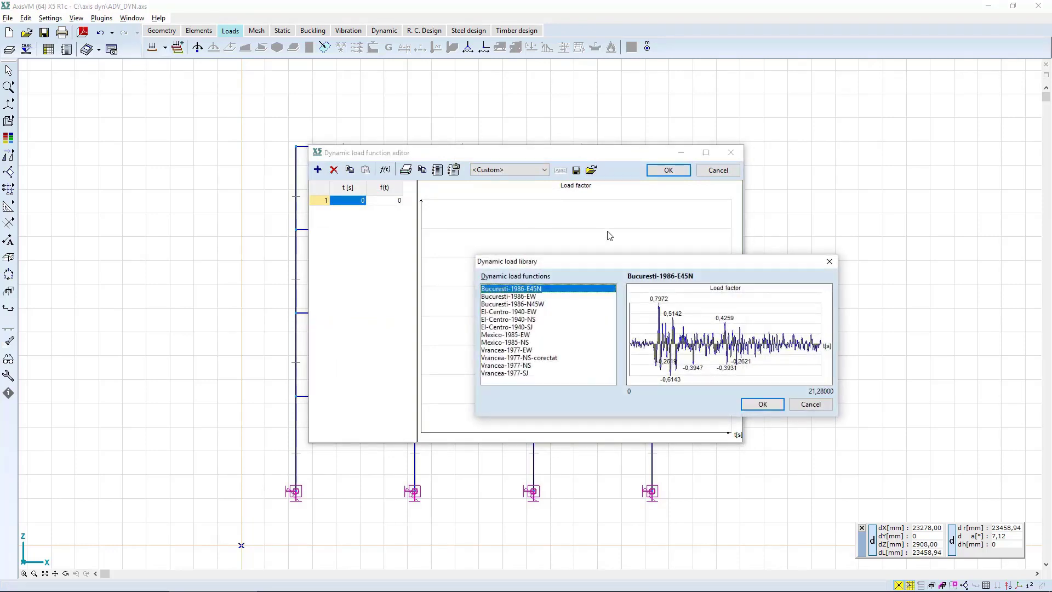
pyautogui.click(761, 404)
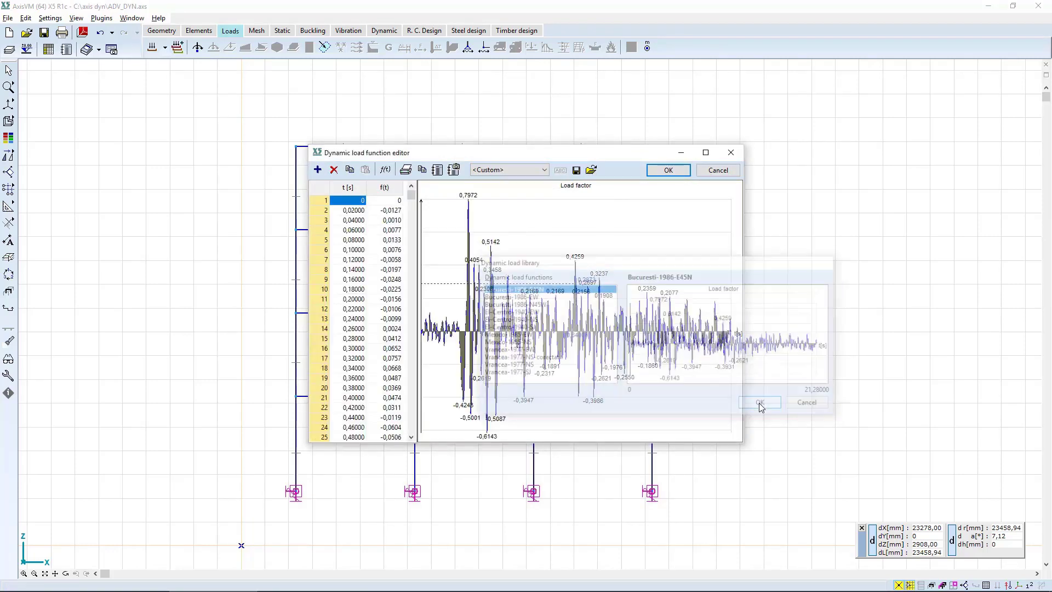
pyautogui.click(669, 171)
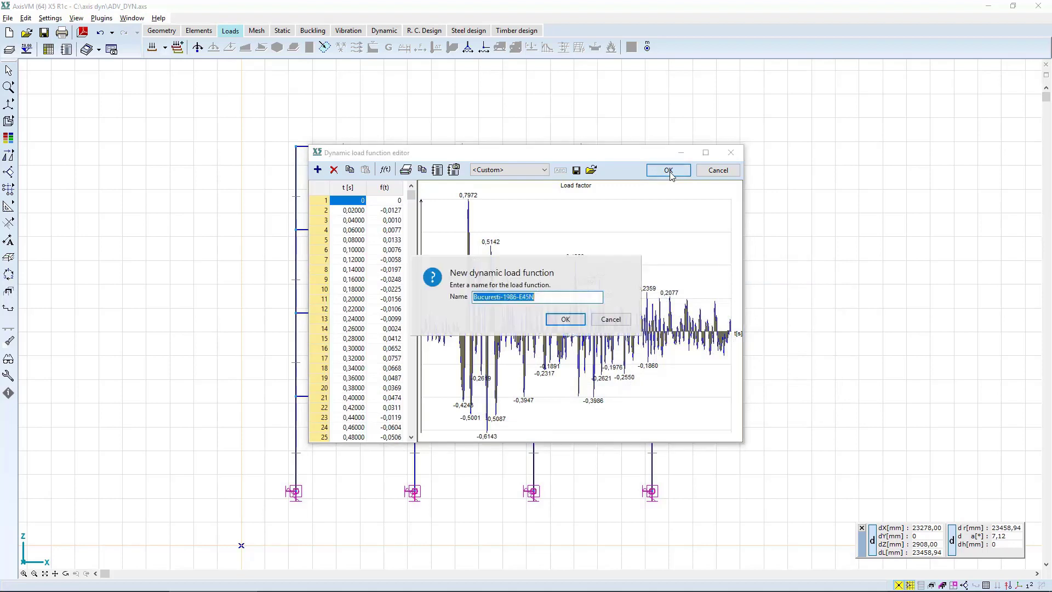
pyautogui.click(564, 321)
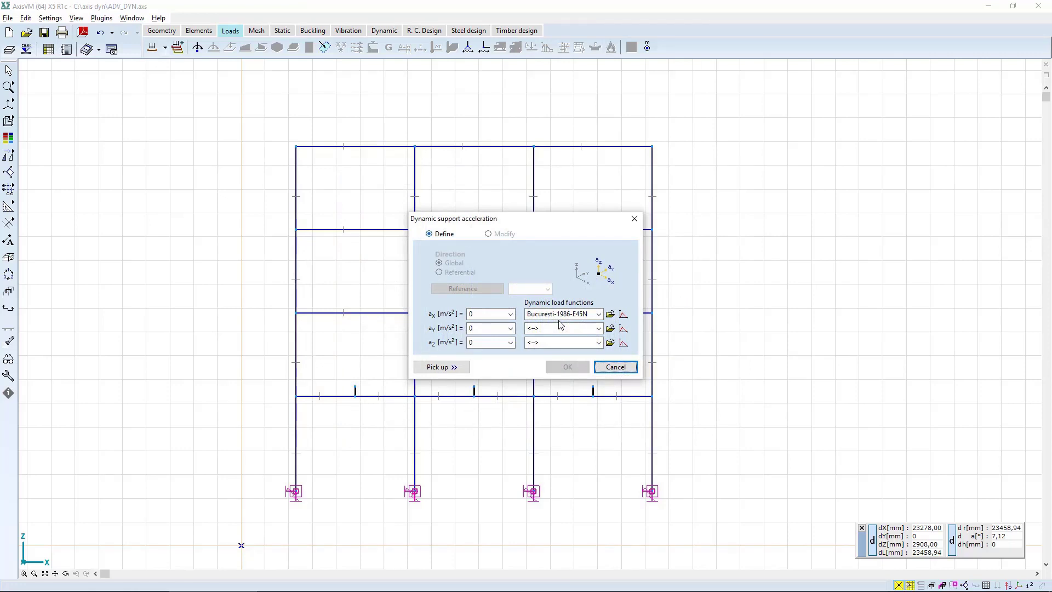
# Set the X support acceleration to 1 m/s² and apply the load to the four base supports.
pyautogui.click(481, 312)
pyautogui.write('1')
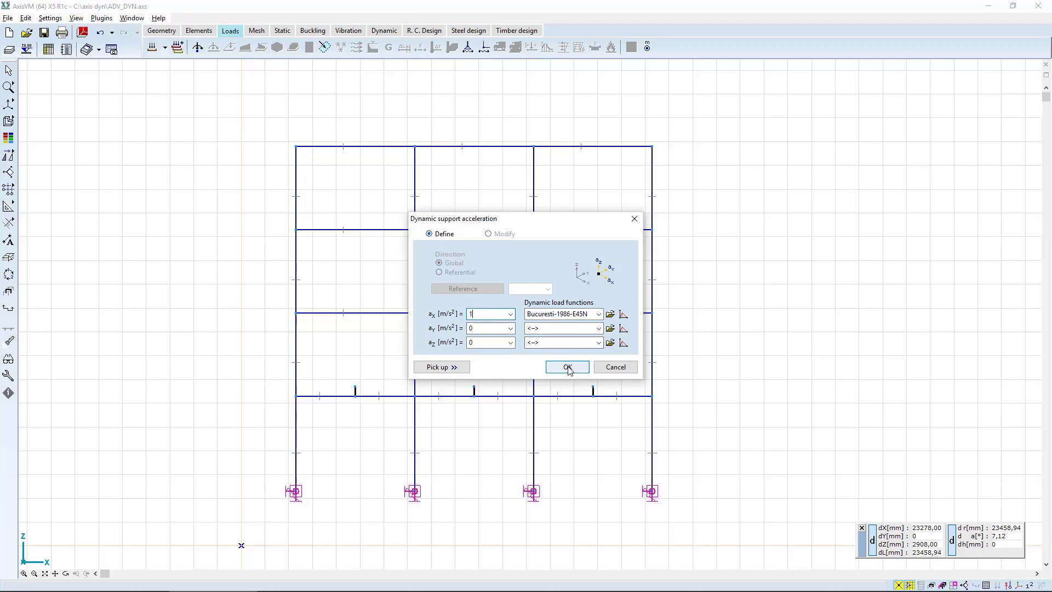
pyautogui.click(568, 371)
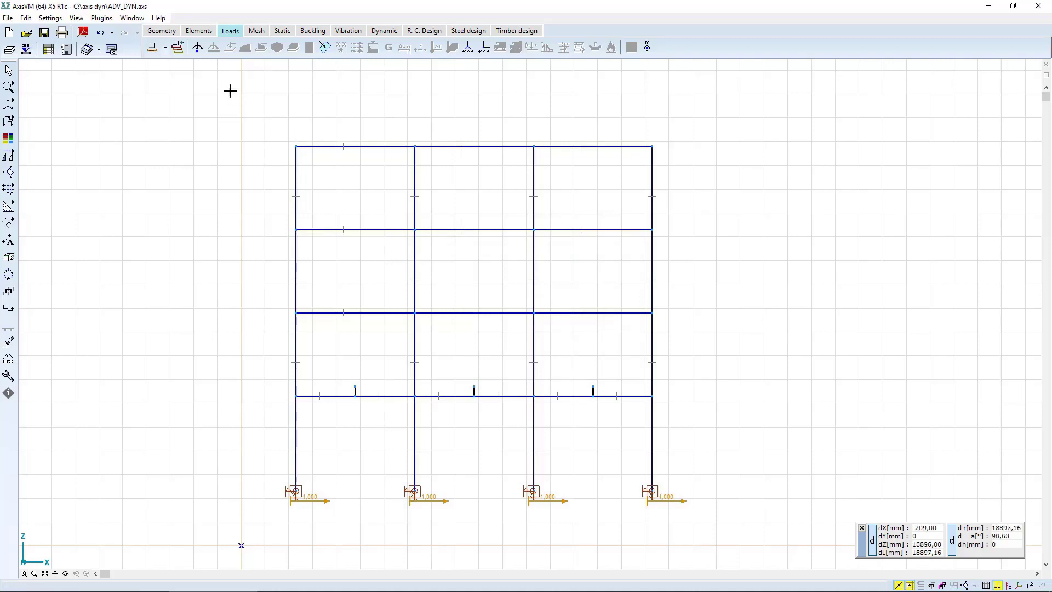
# Make DYN-SIN the active load case and start a dynamic support acceleration load on the four base supports.
pyautogui.click(166, 47)
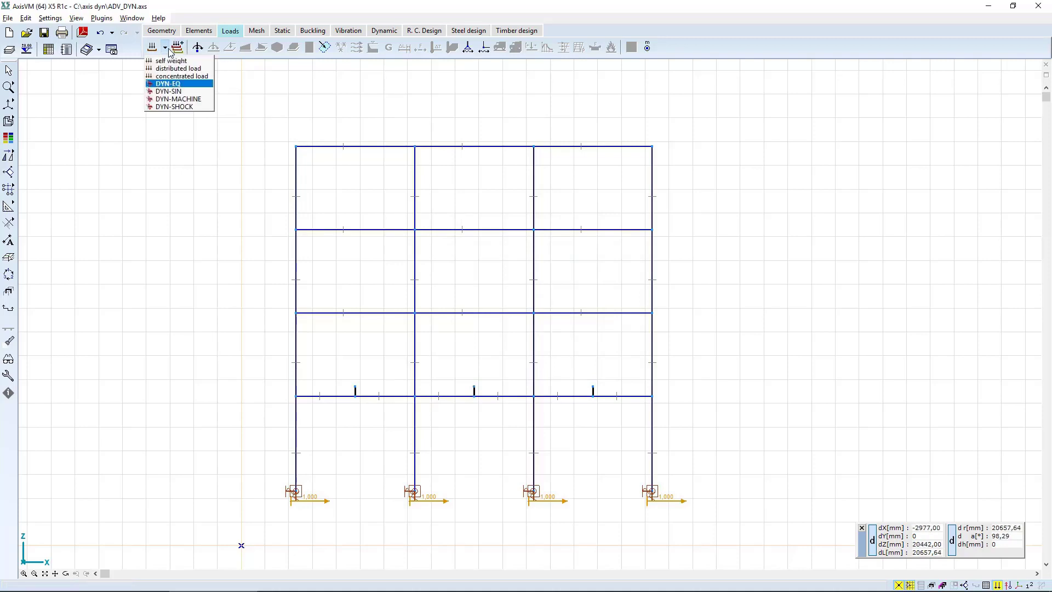
pyautogui.click(167, 91)
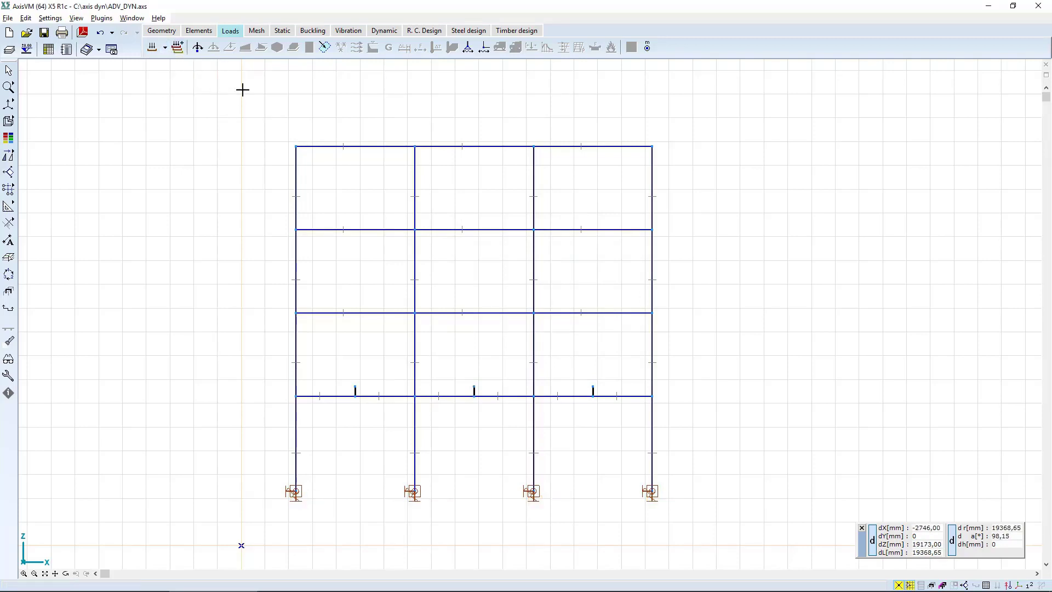
pyautogui.click(468, 48)
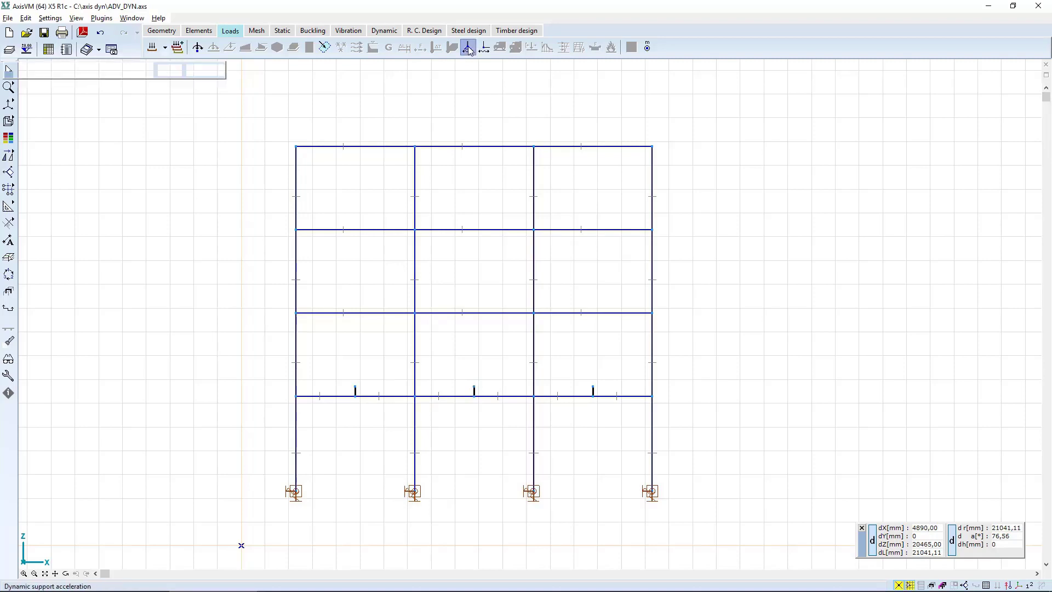
pyautogui.moveTo(258, 495)
pyautogui.mouseDown()
pyautogui.moveTo(587, 449)
pyautogui.moveTo(718, 471)
pyautogui.mouseUp()
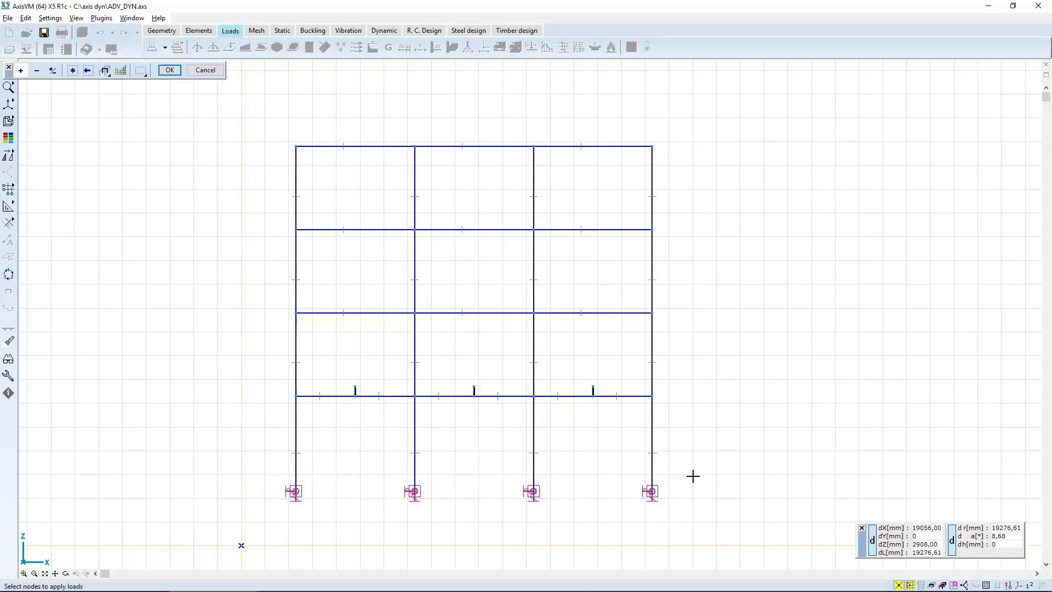
pyautogui.press('Return')
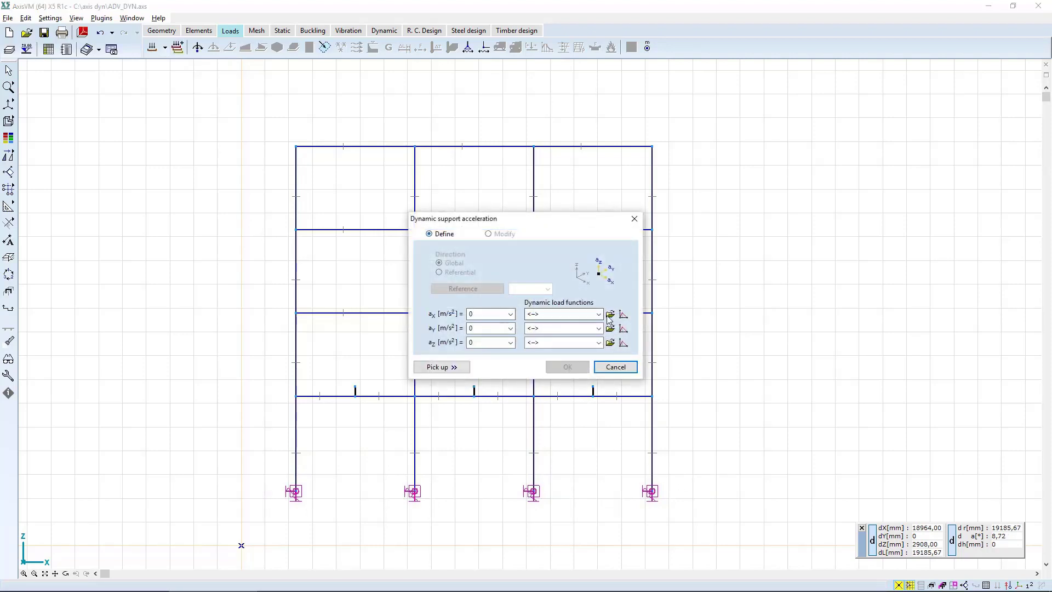
# Create an X-direction load function named SIN from the formula sin(,5*6,28*t), with a 0,01 s time step and 10 s maximum time.
pyautogui.click(609, 315)
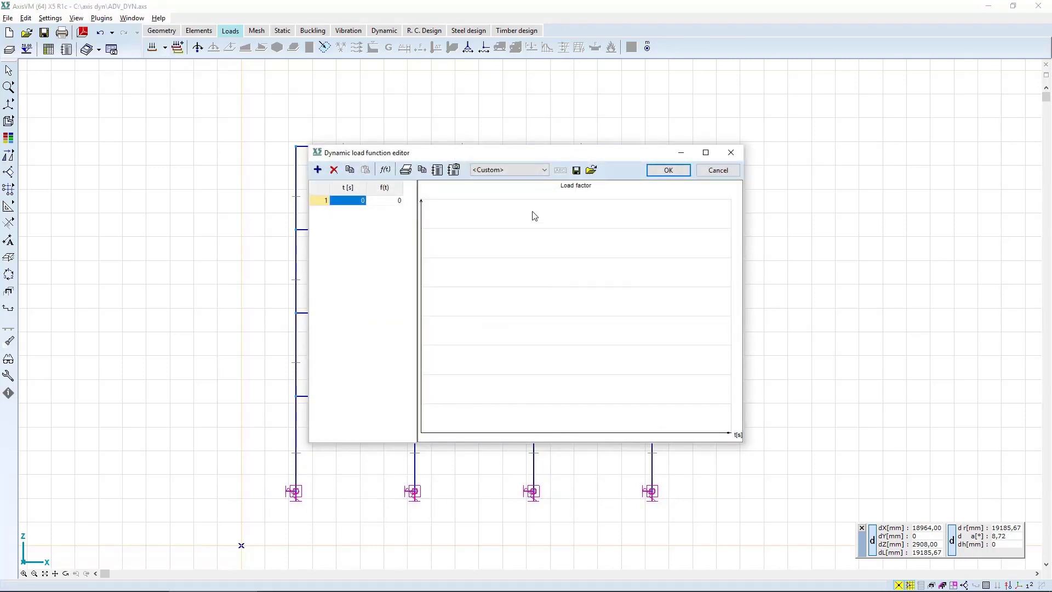
pyautogui.click(386, 173)
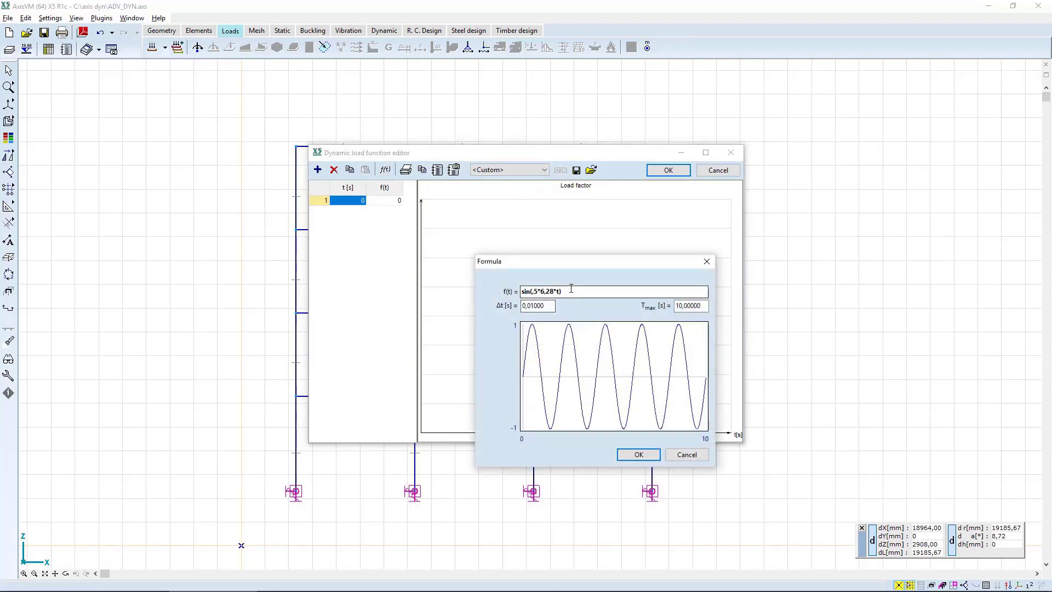
pyautogui.click(570, 292)
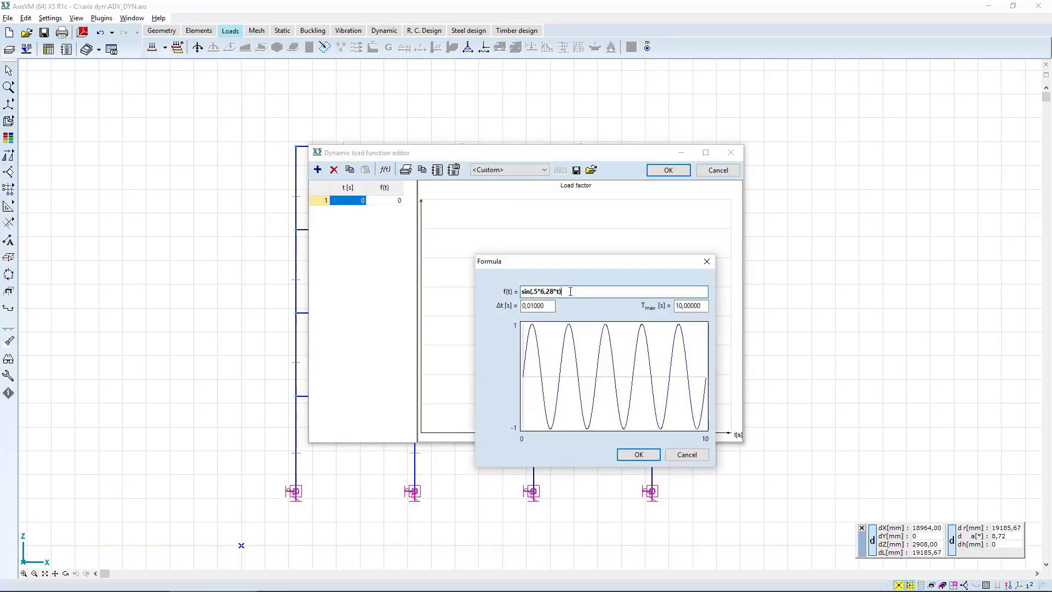
pyautogui.doubleClick(530, 291)
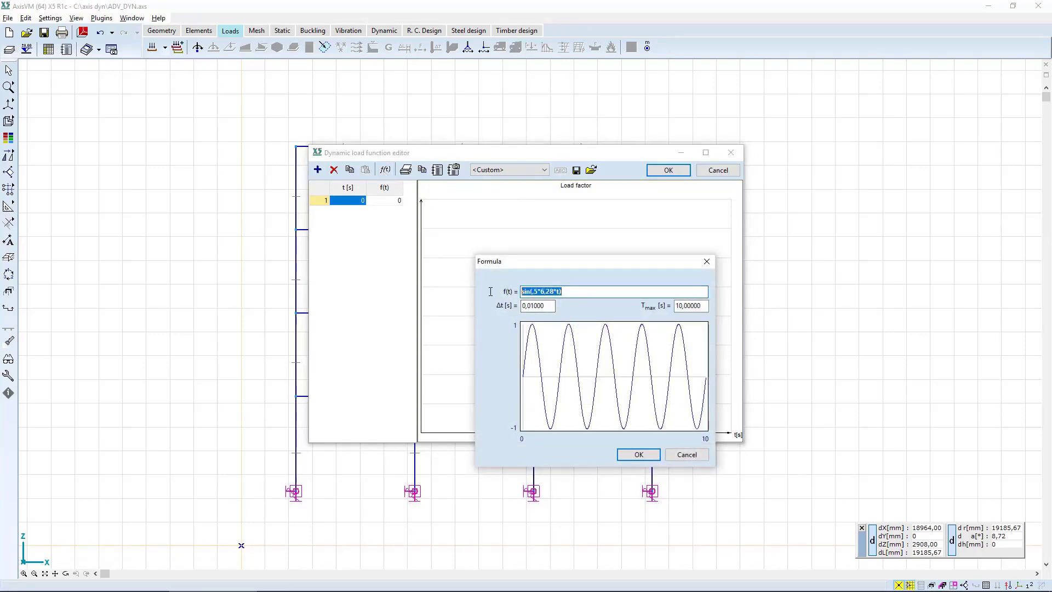
pyautogui.doubleClick(542, 307)
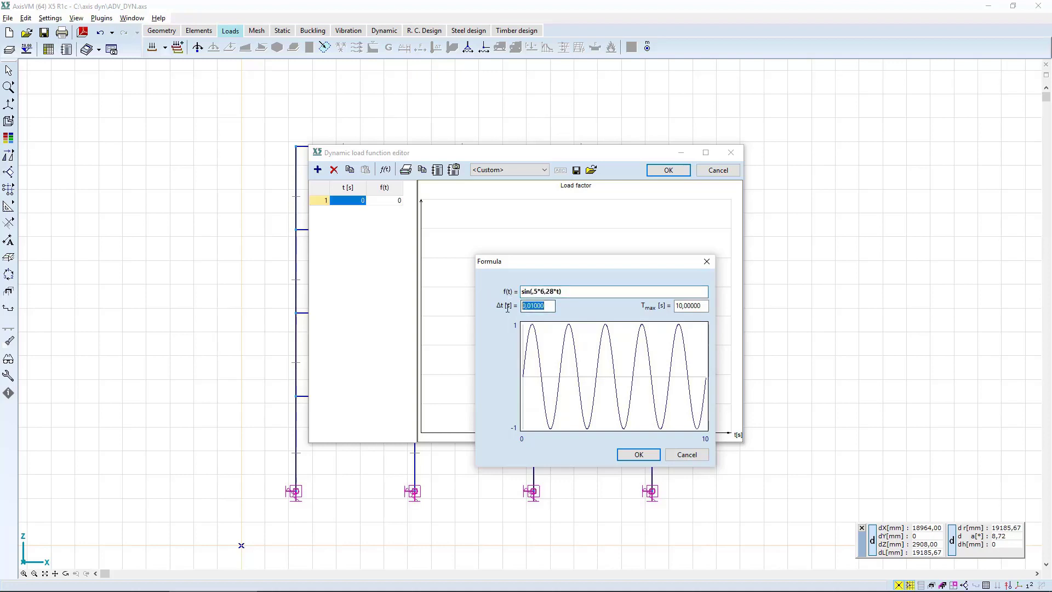
pyautogui.doubleClick(699, 305)
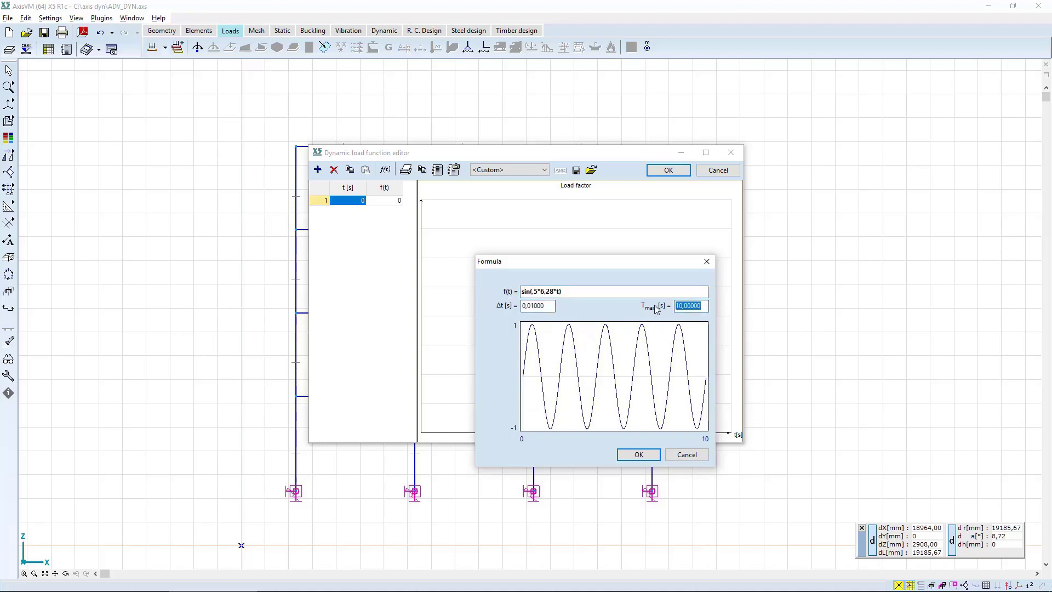
pyautogui.click(639, 455)
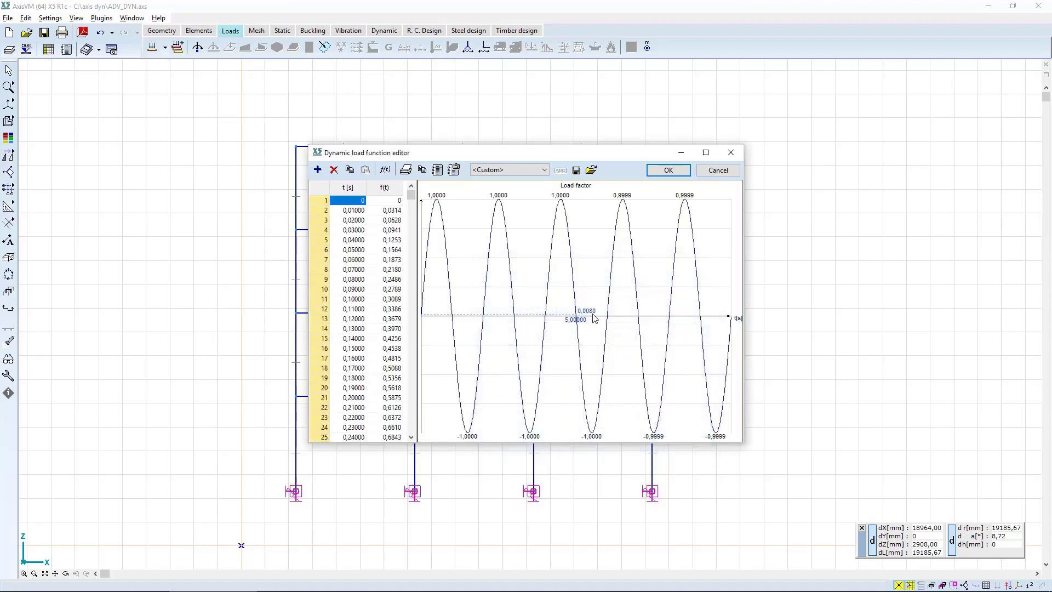
pyautogui.click(679, 174)
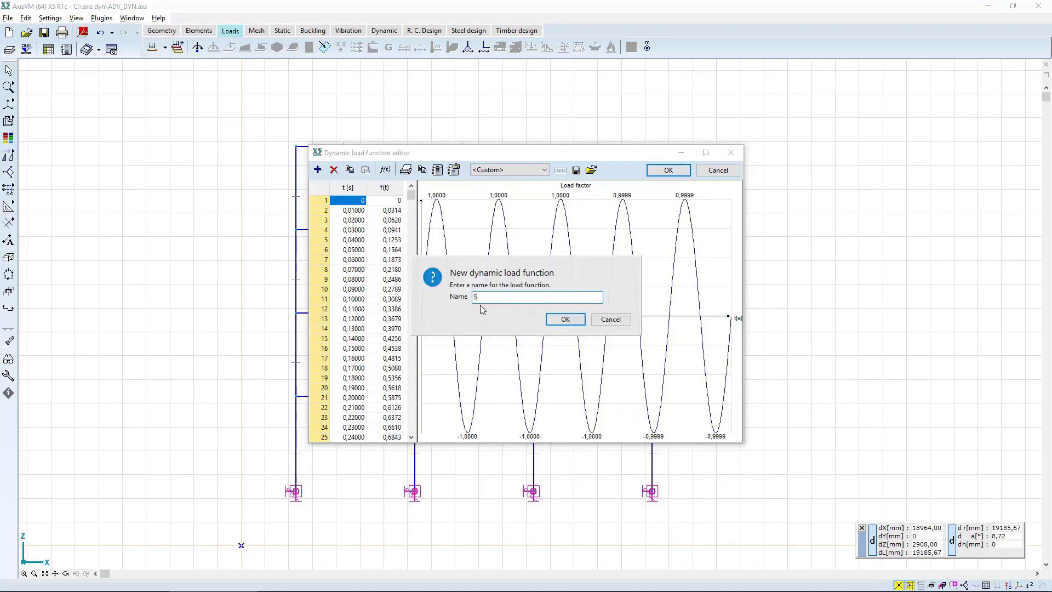
pyautogui.press('Return')
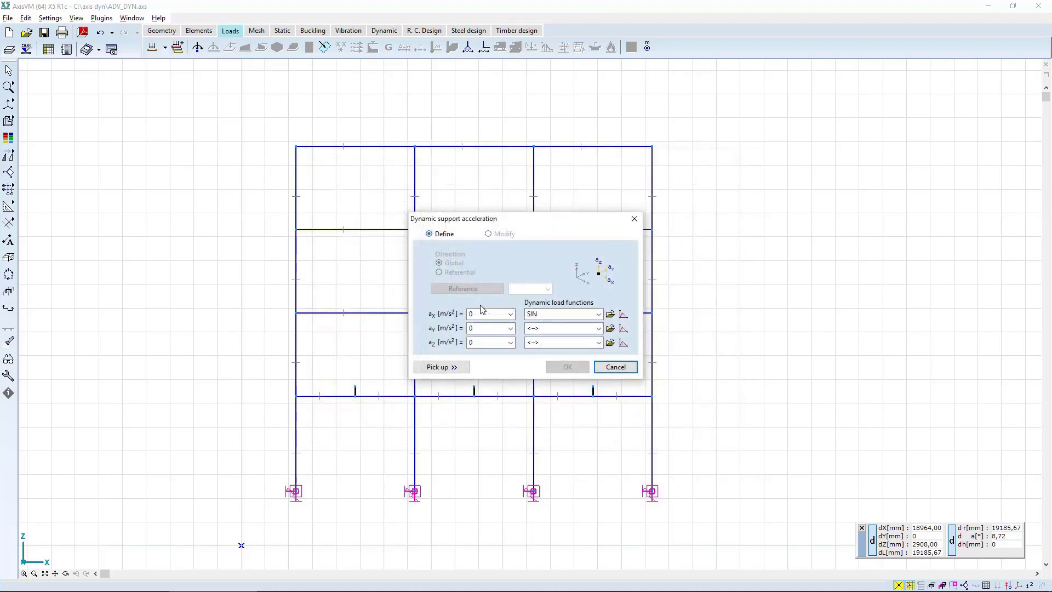
# Set the X support acceleration to 0,75 m/s² with the SIN function and apply it to the base supports.
pyautogui.click(480, 314)
pyautogui.write('0,75')
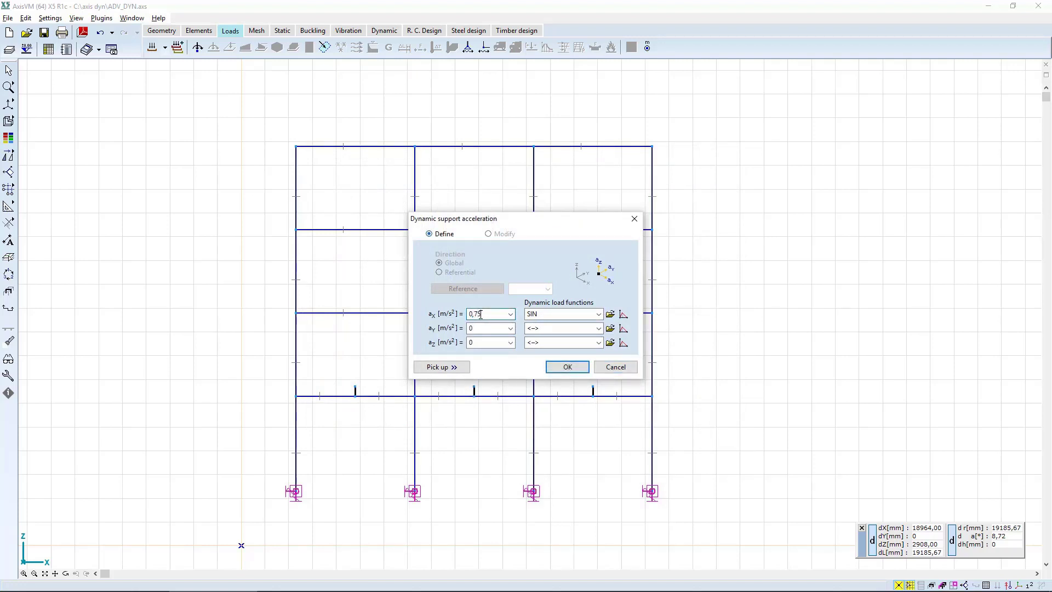
pyautogui.click(567, 367)
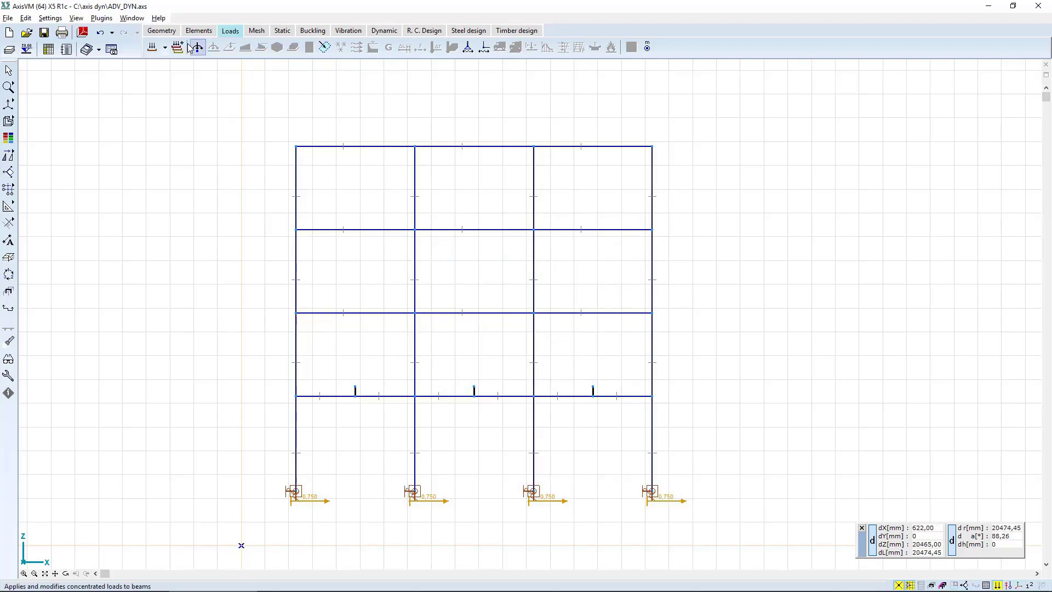
# Make DYN-MACHINE the active load case and start dynamic nodal loads on the top nodes of the three short stubs above the lowest beam.
pyautogui.click(165, 48)
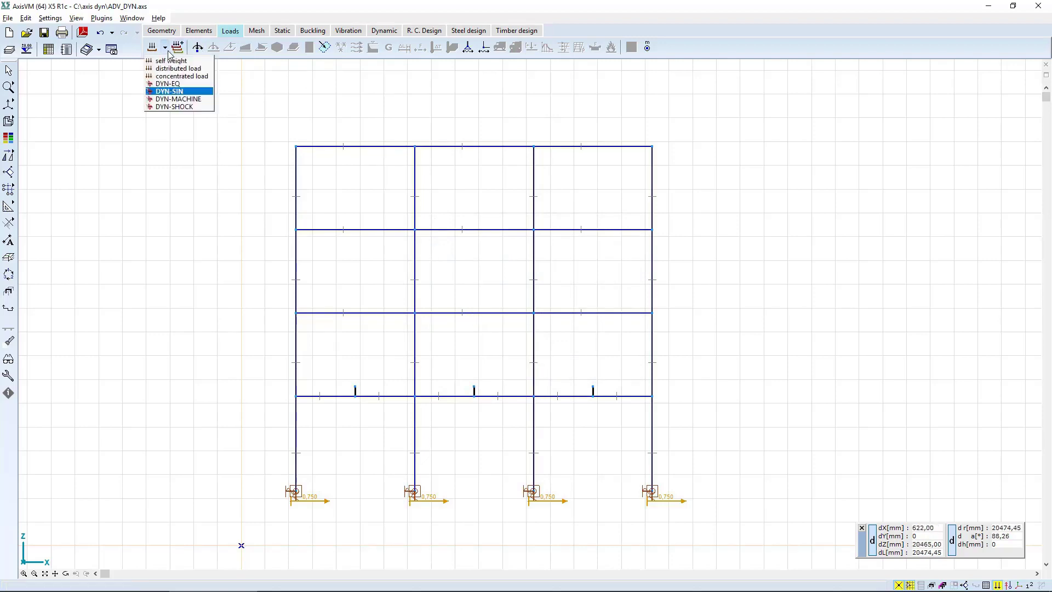
pyautogui.click(166, 98)
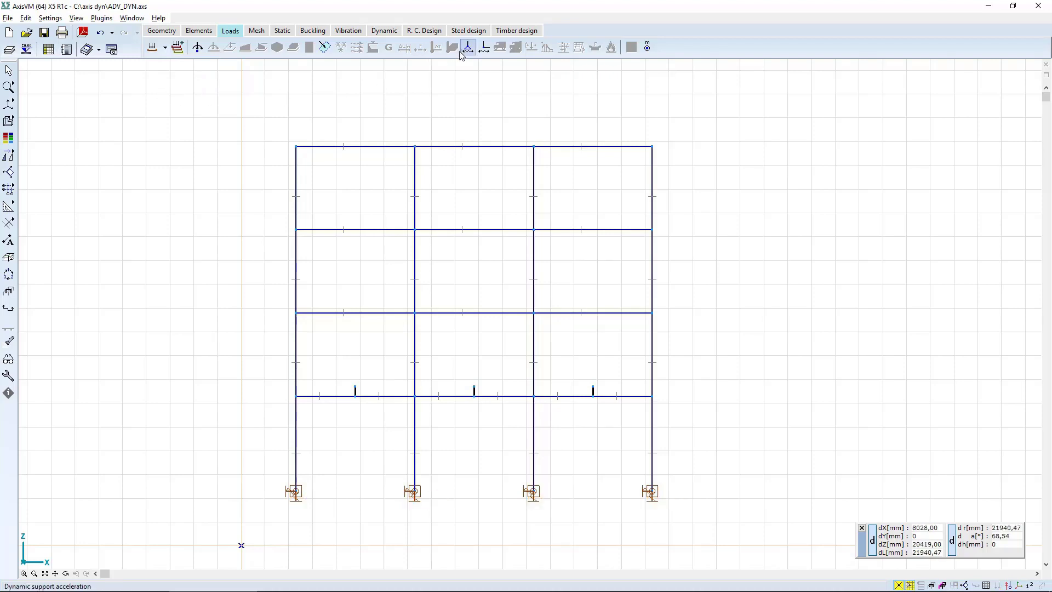
pyautogui.click(198, 48)
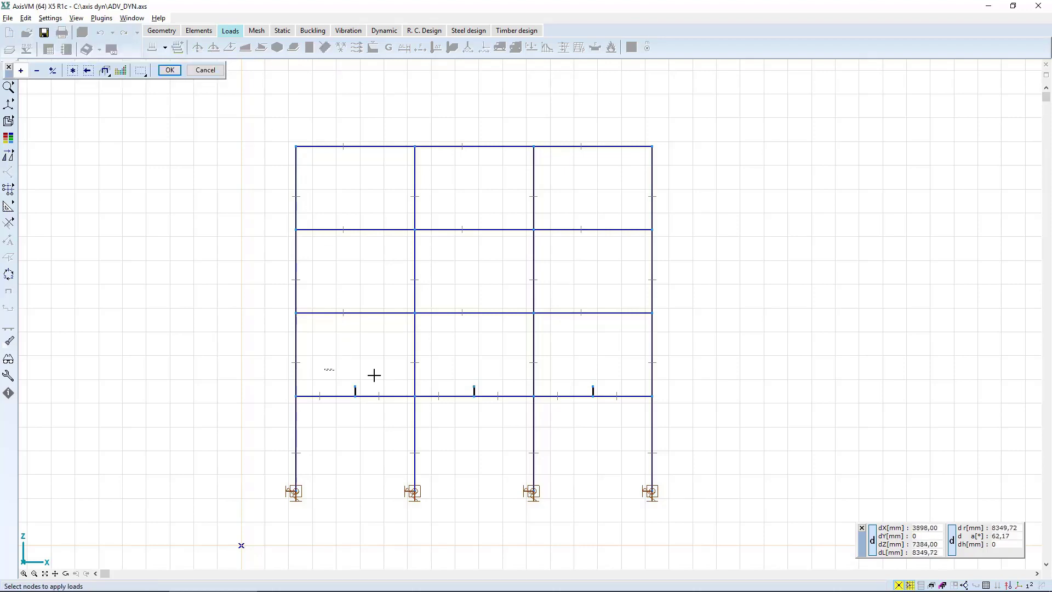
pyautogui.moveTo(375, 375); pyautogui.dragTo(612, 389)
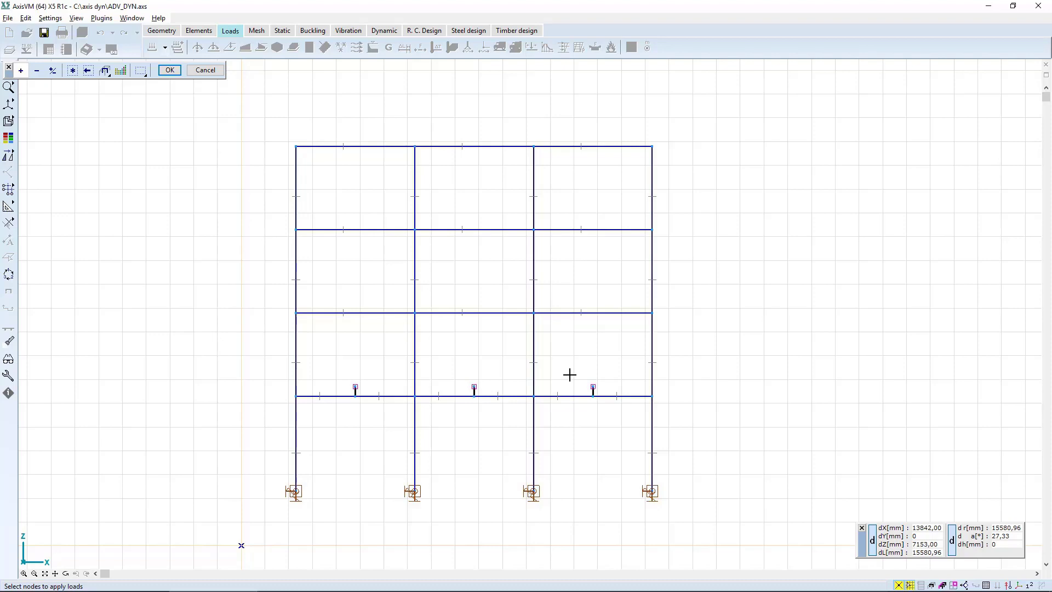
pyautogui.press('Return')
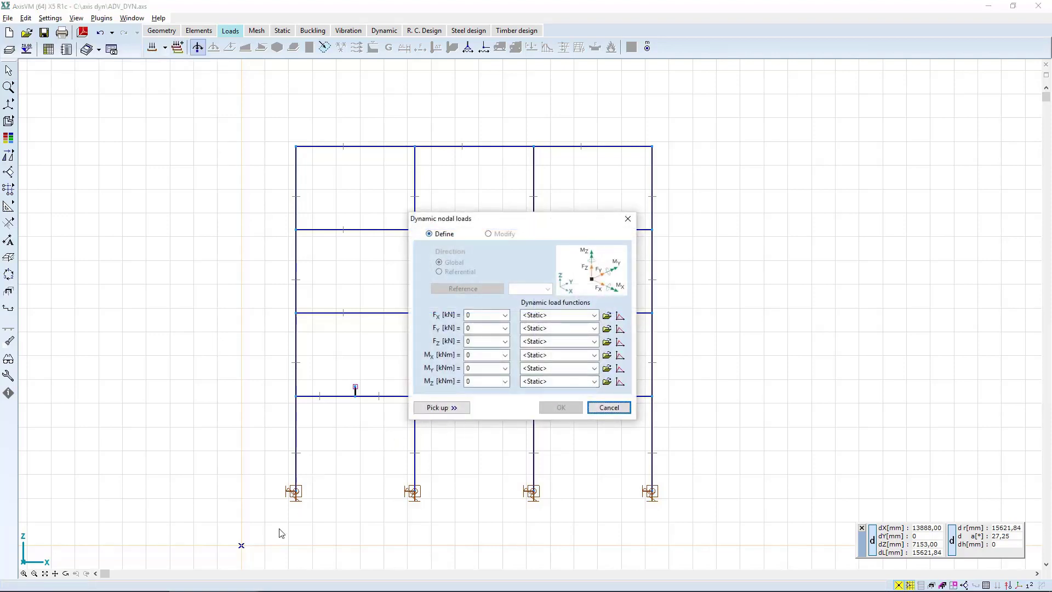
# Switch to the Machine_induced_vibration workbook in Excel and examine the time and COS load factor columns for the z direction.
pyautogui.moveTo(150, 589)
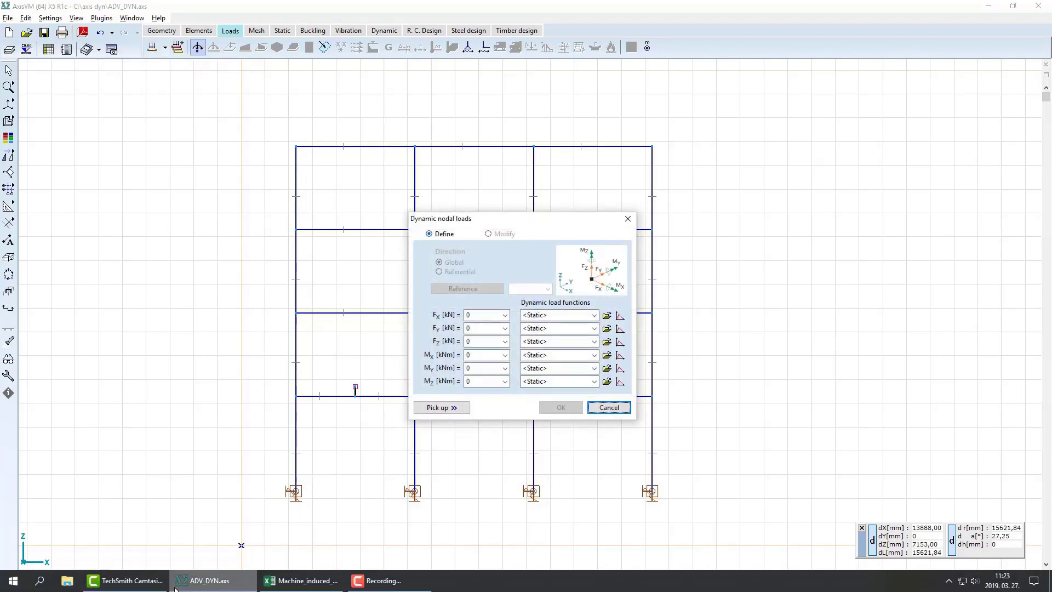
pyautogui.click(301, 580)
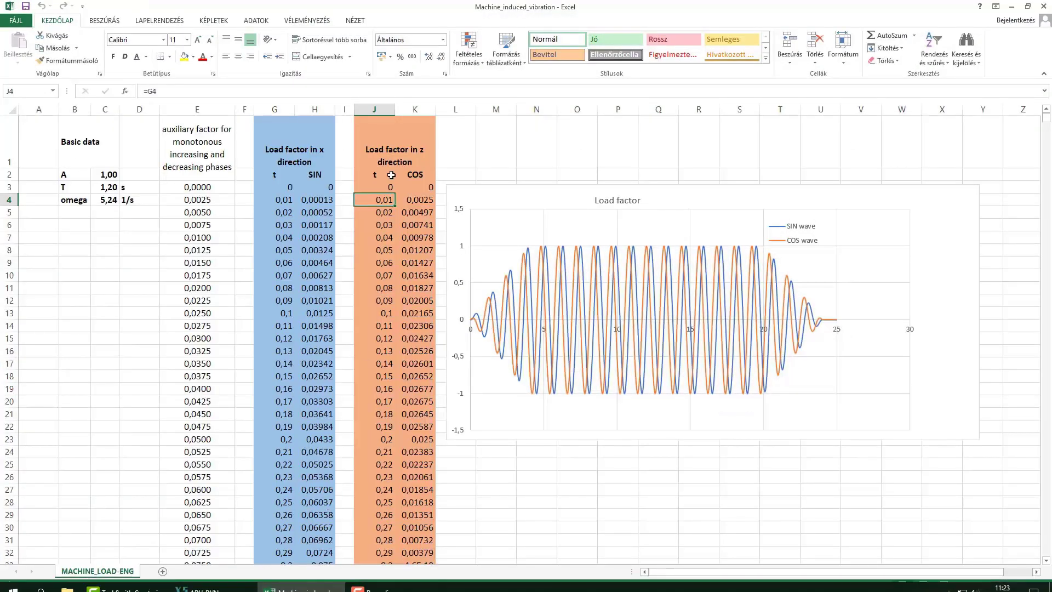
pyautogui.press('Up')
pyautogui.press('Right')
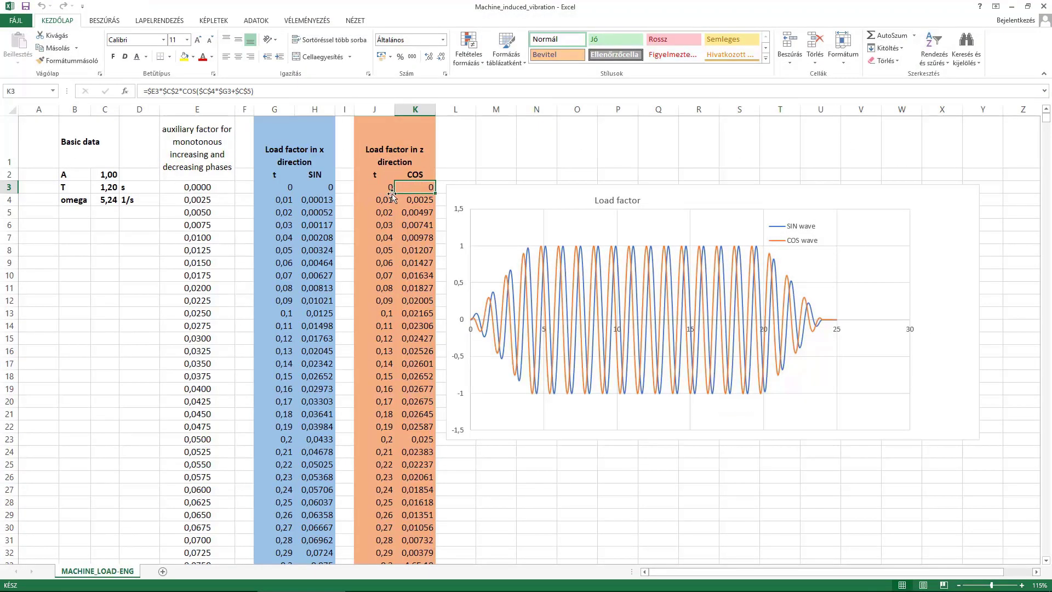
pyautogui.click(383, 200)
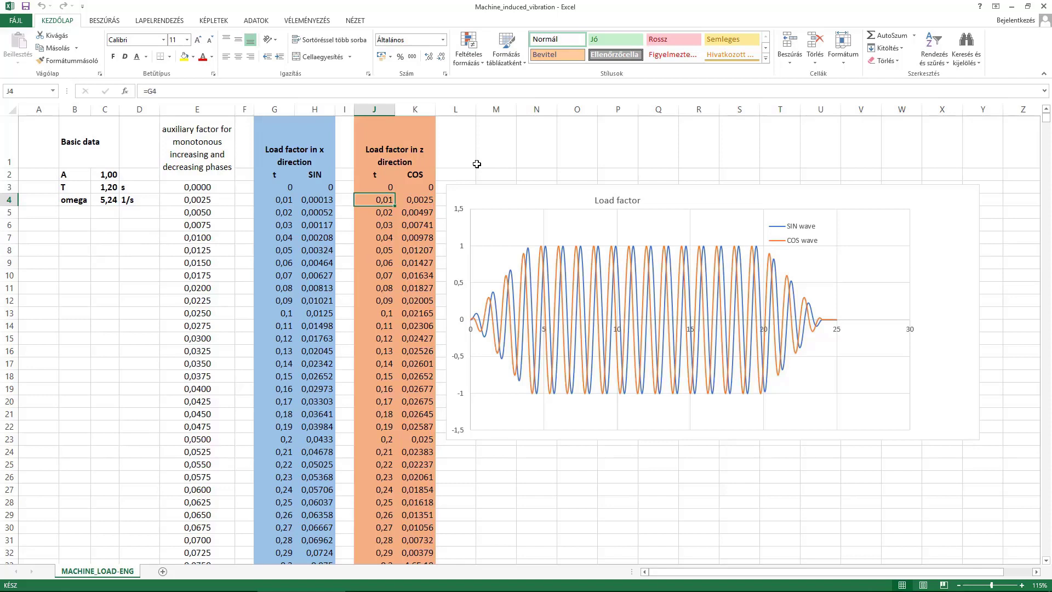
# Copy the z-direction time and COS load factor data from J4 down to K2403.
pyautogui.hotkey('shift', 'Right')
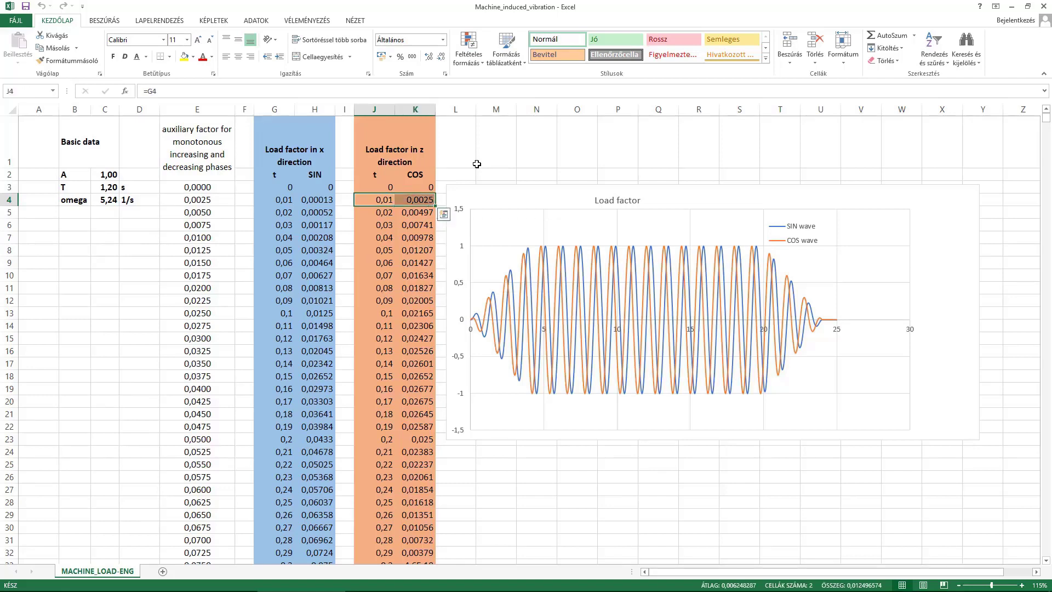
pyautogui.hotkey('ctrl', 'shift', 'Down')
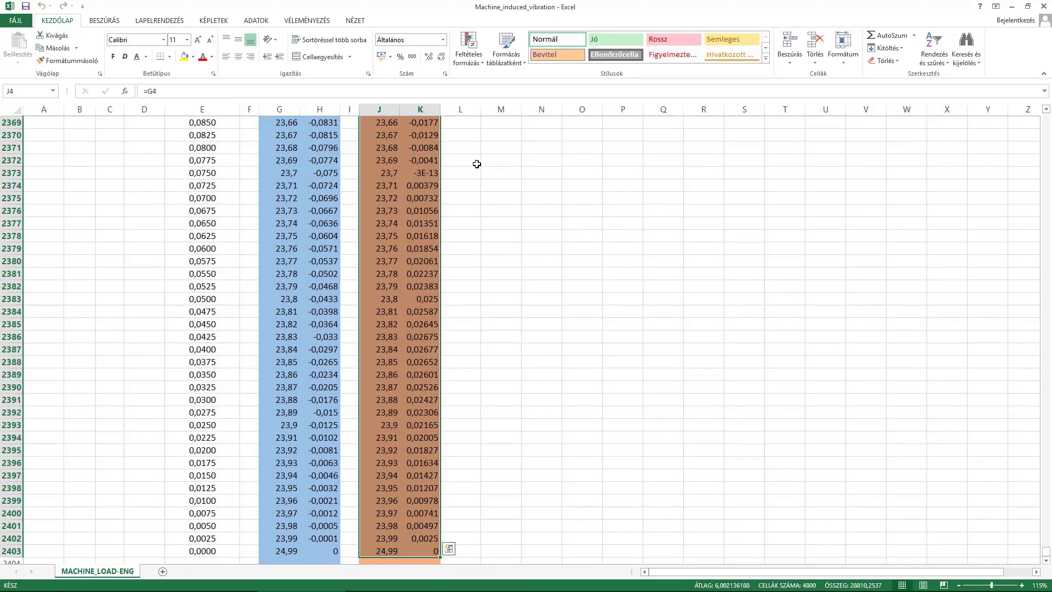
pyautogui.hotkey('ctrl', 'c')
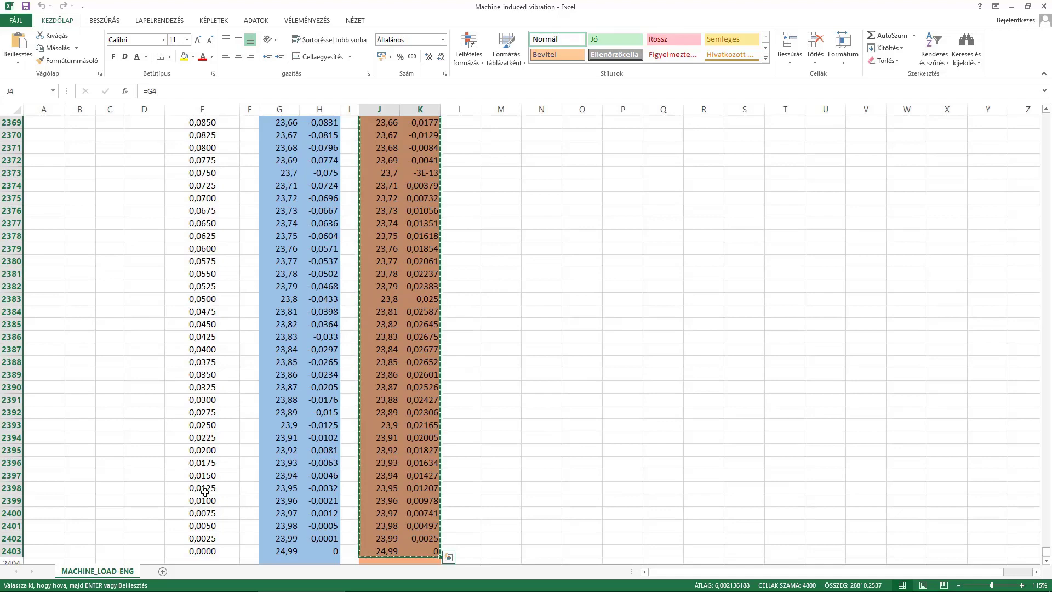
# Switch to AxisVM and create an FX load function named M_cos from the copied time and load factor data.
pyautogui.click(211, 580)
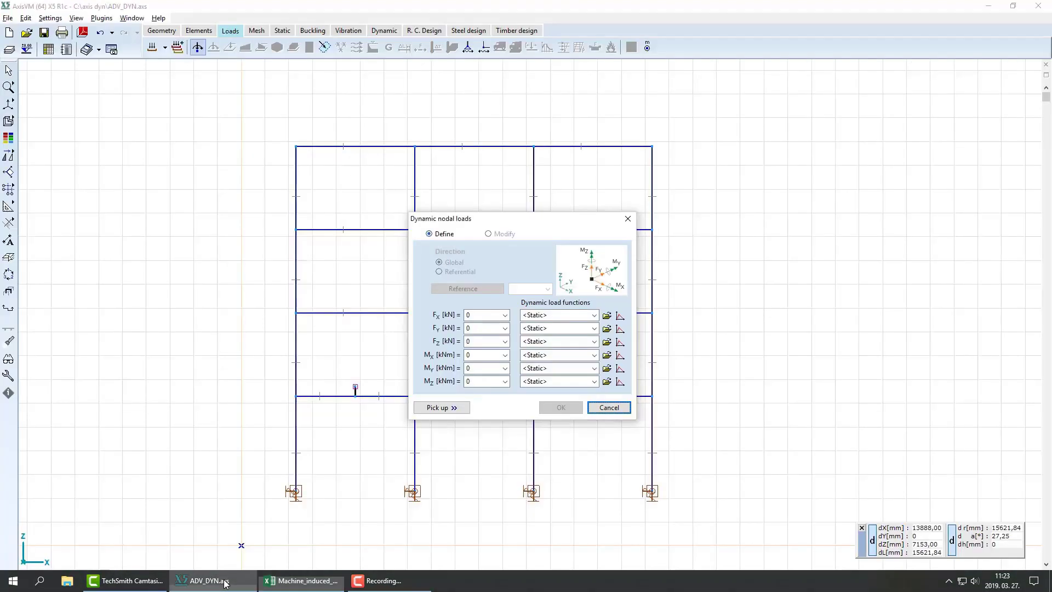
pyautogui.click(620, 316)
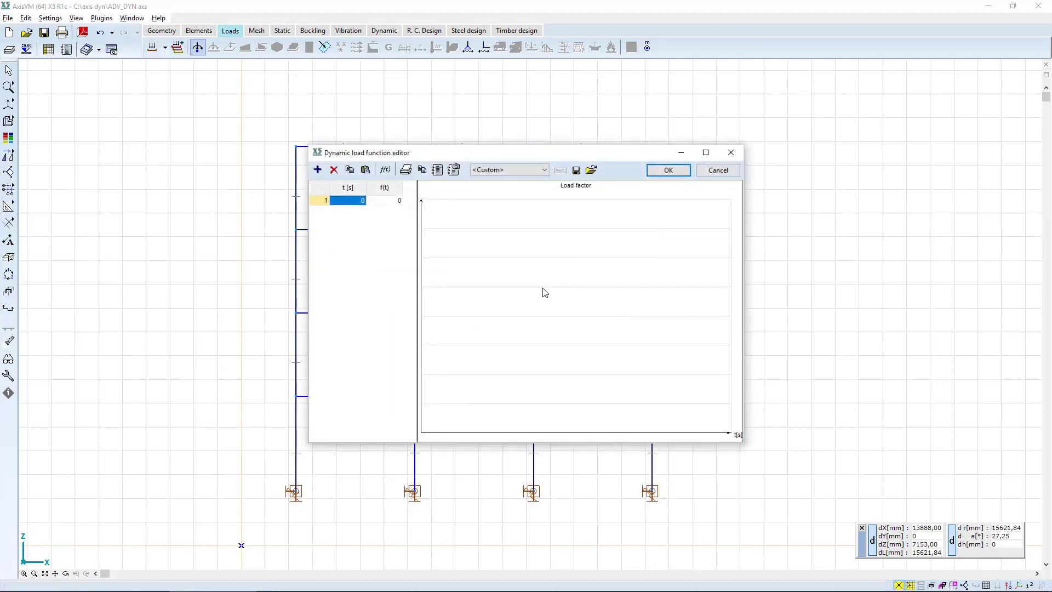
pyautogui.click(366, 170)
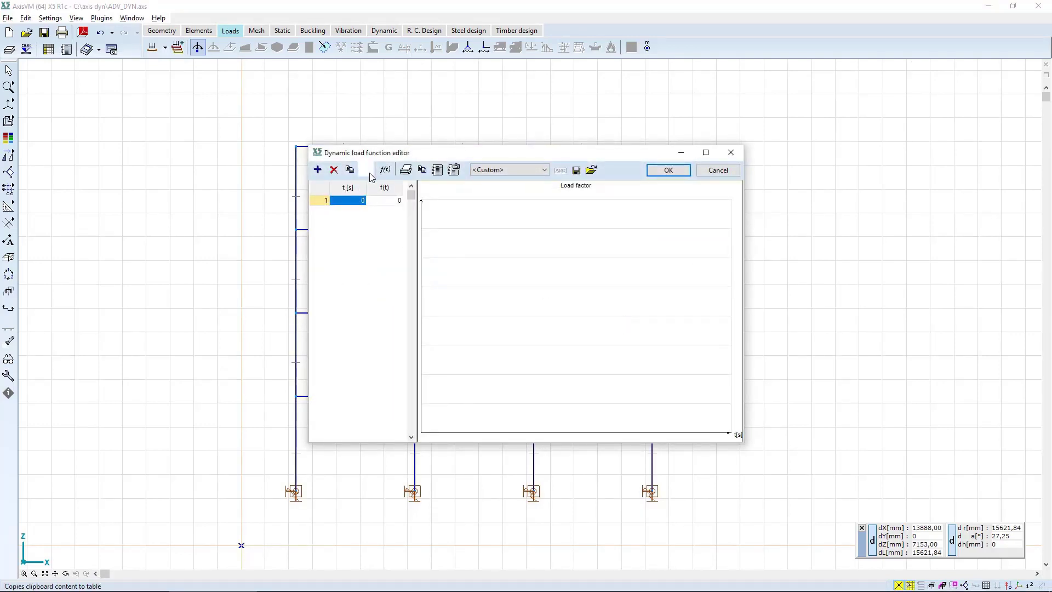
pyautogui.click(668, 171)
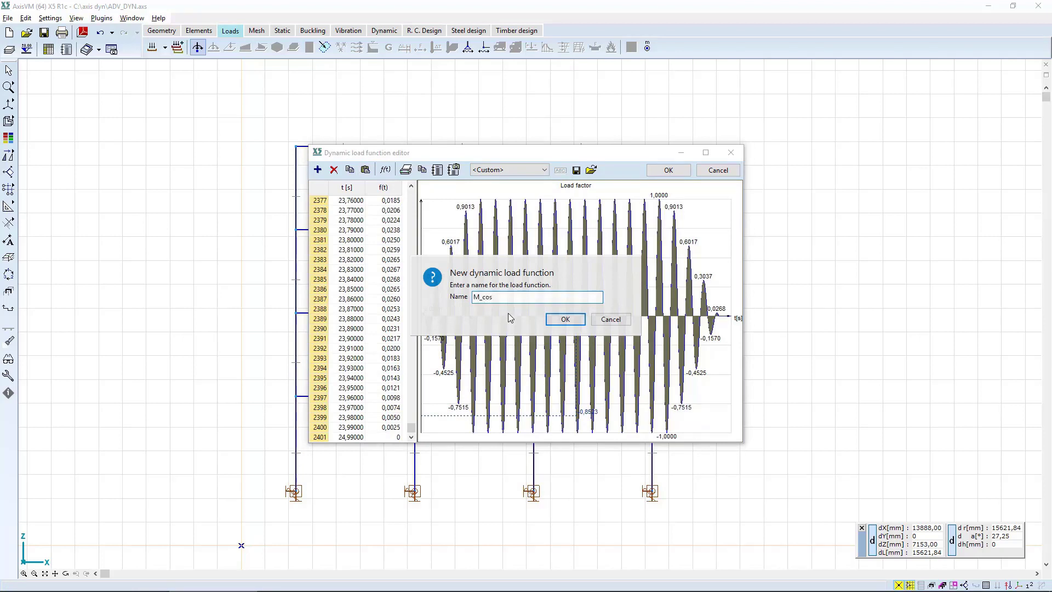
pyautogui.click(564, 318)
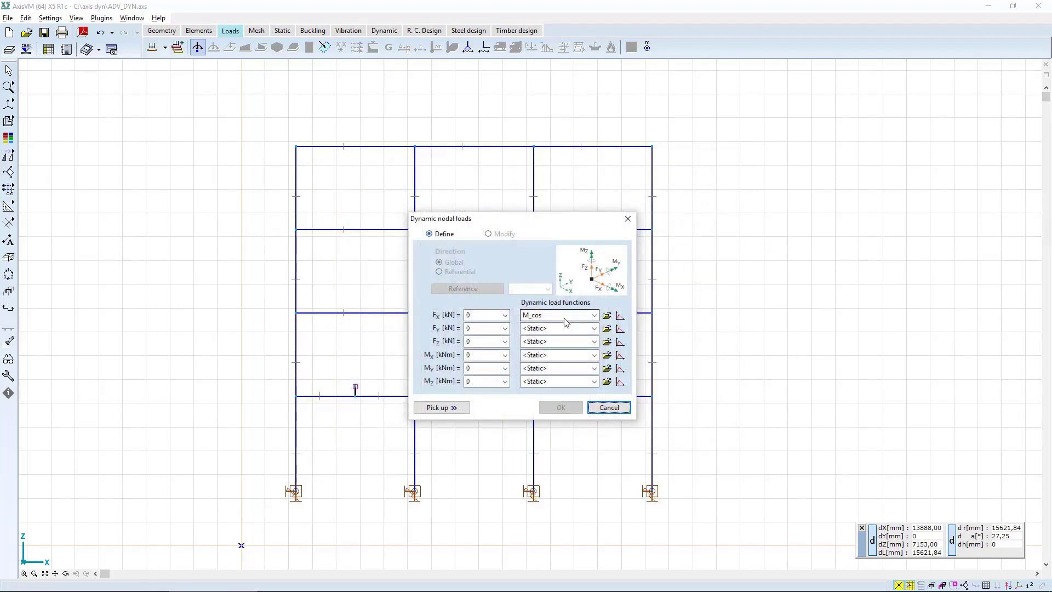
# Open a new load function for FZ, switch to Excel and copy the x-direction time and SIN data from G4 to H2403.
pyautogui.click(620, 342)
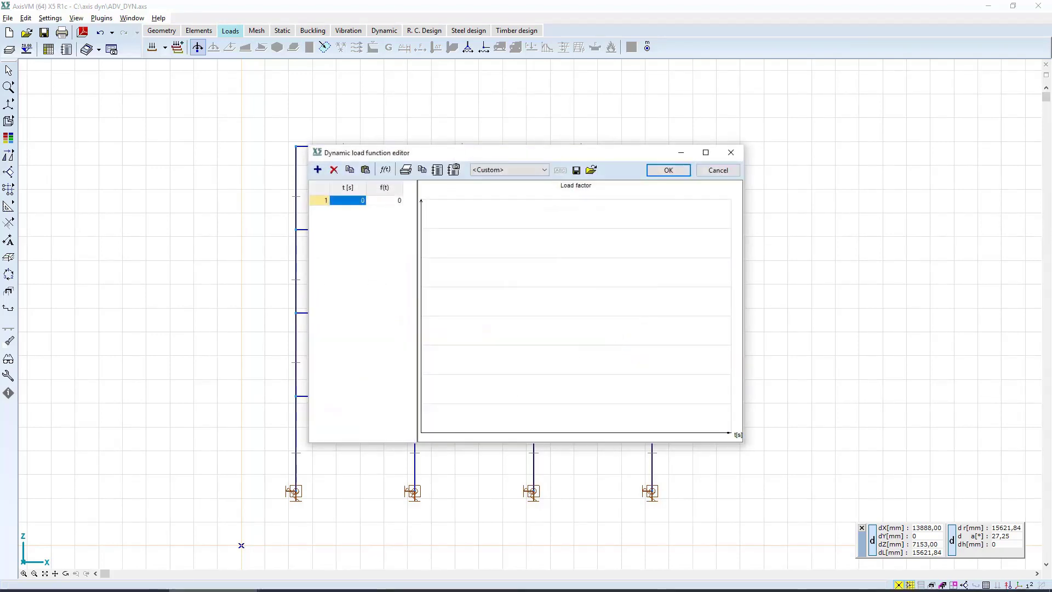
pyautogui.click(287, 585)
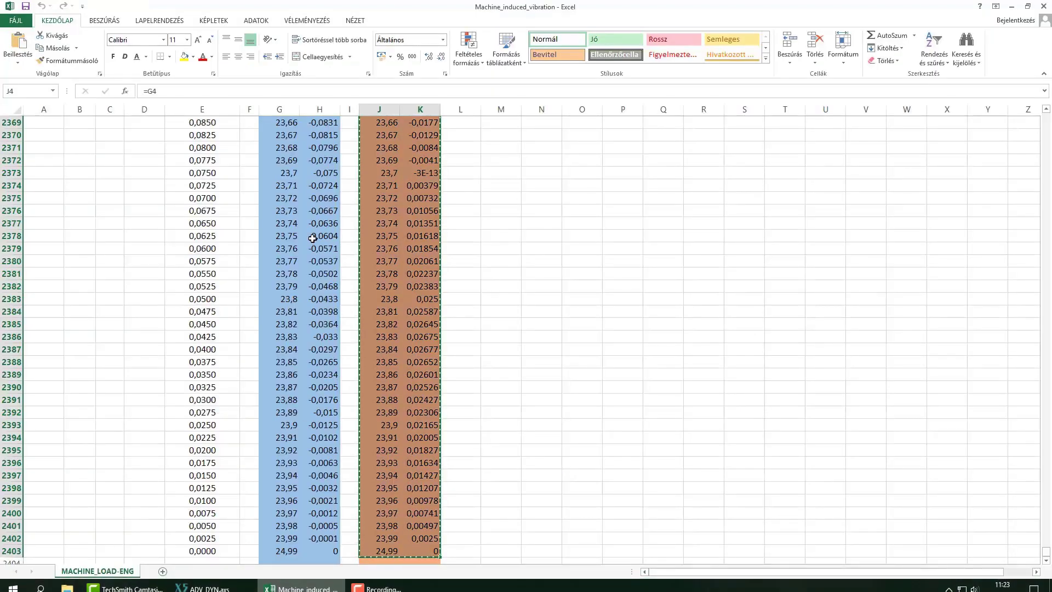
pyautogui.hotkey('ctrl', 'Up')
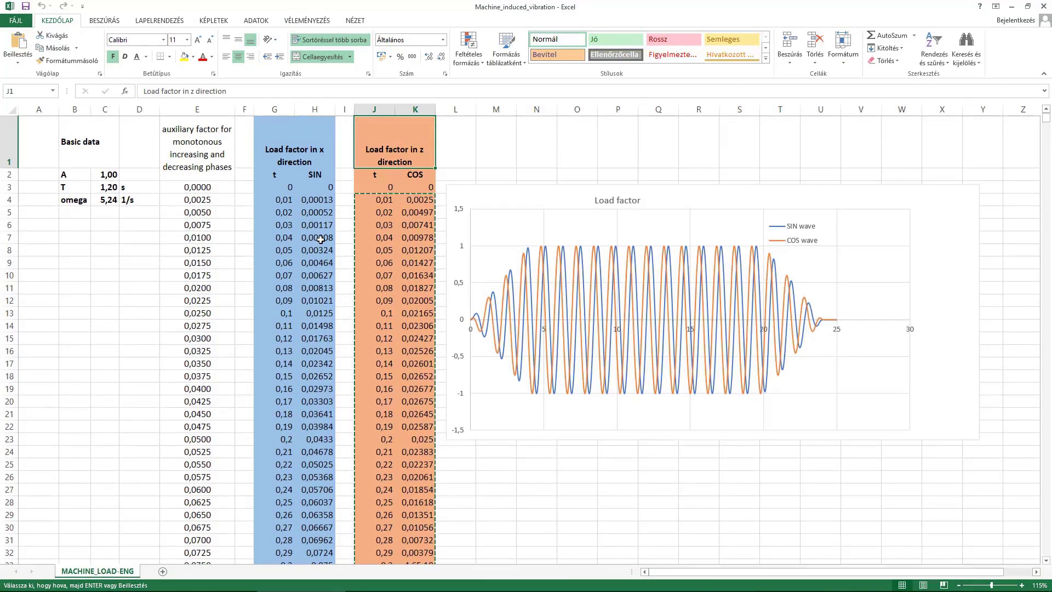
pyautogui.click(278, 199)
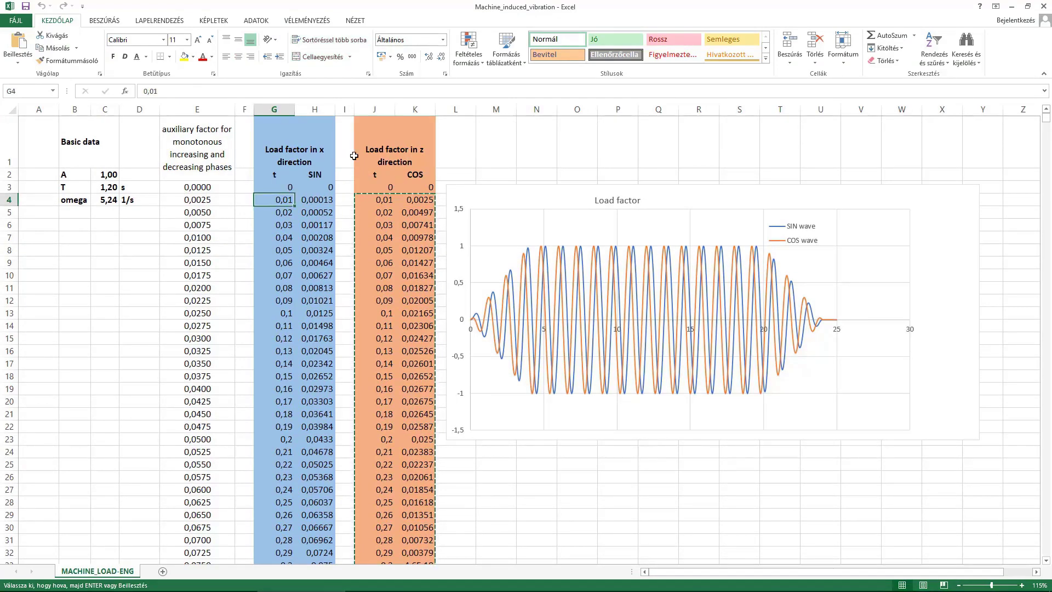
pyautogui.hotkey('shift', 'Right')
pyautogui.hotkey('ctrl', 'shift', 'Down')
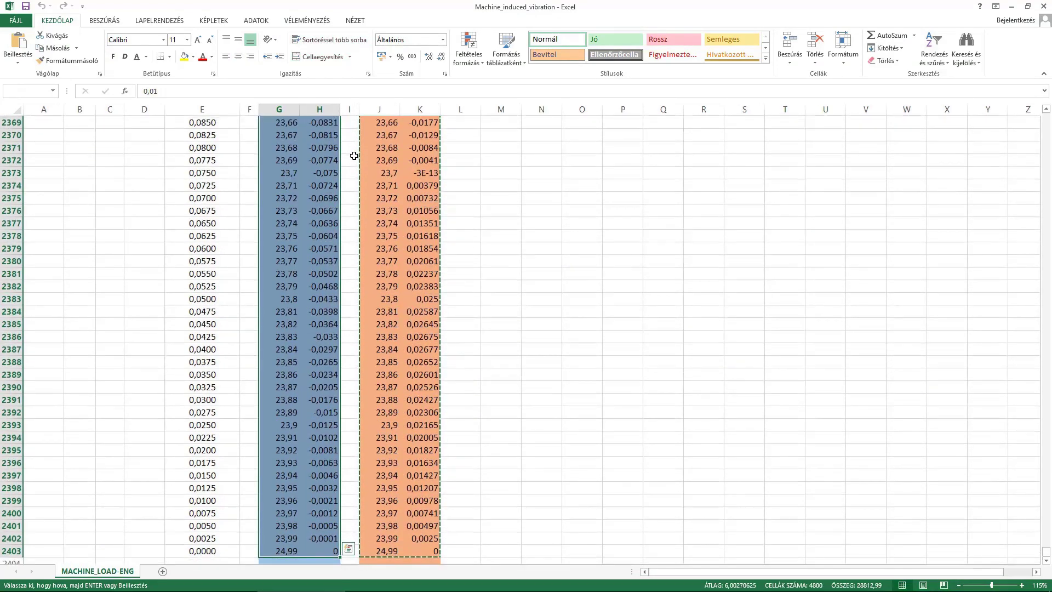
pyautogui.hotkey('ctrl', 'c')
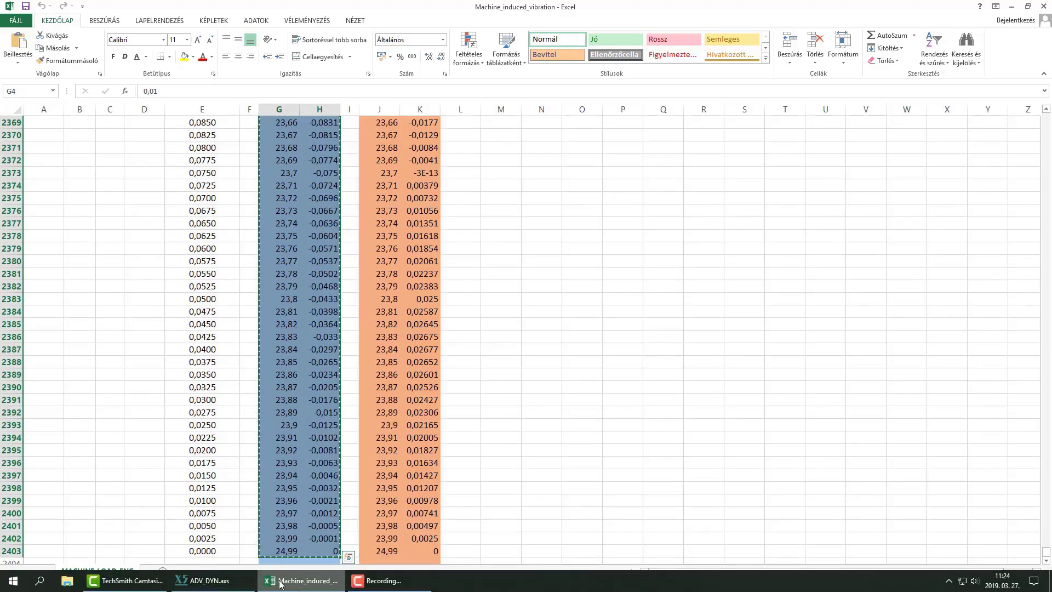
# Return to AxisVM and create the FZ load function from the copied data, naming it M_sin.
pyautogui.click(213, 580)
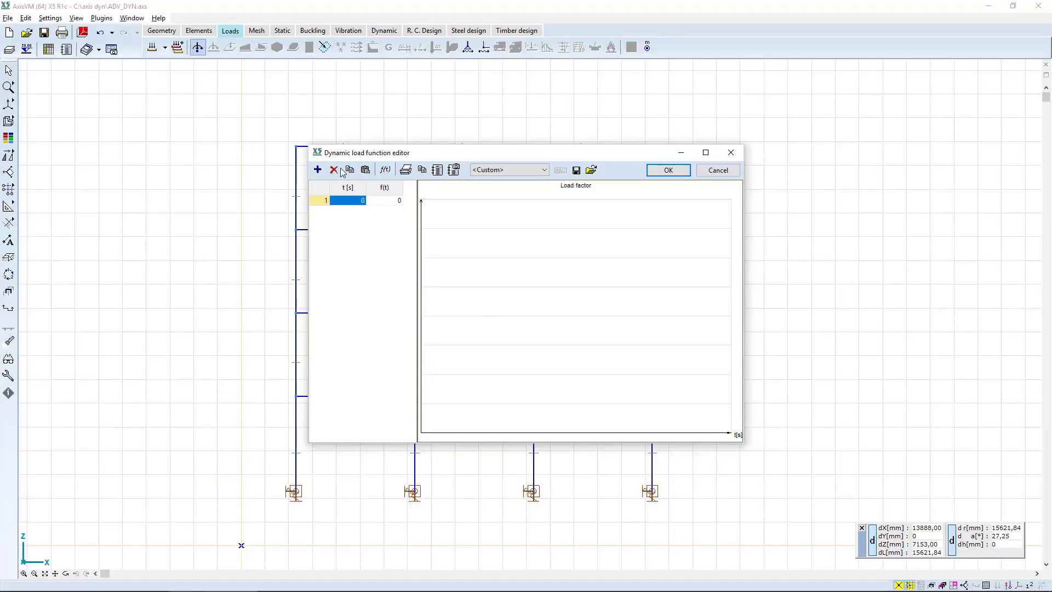
pyautogui.click(366, 170)
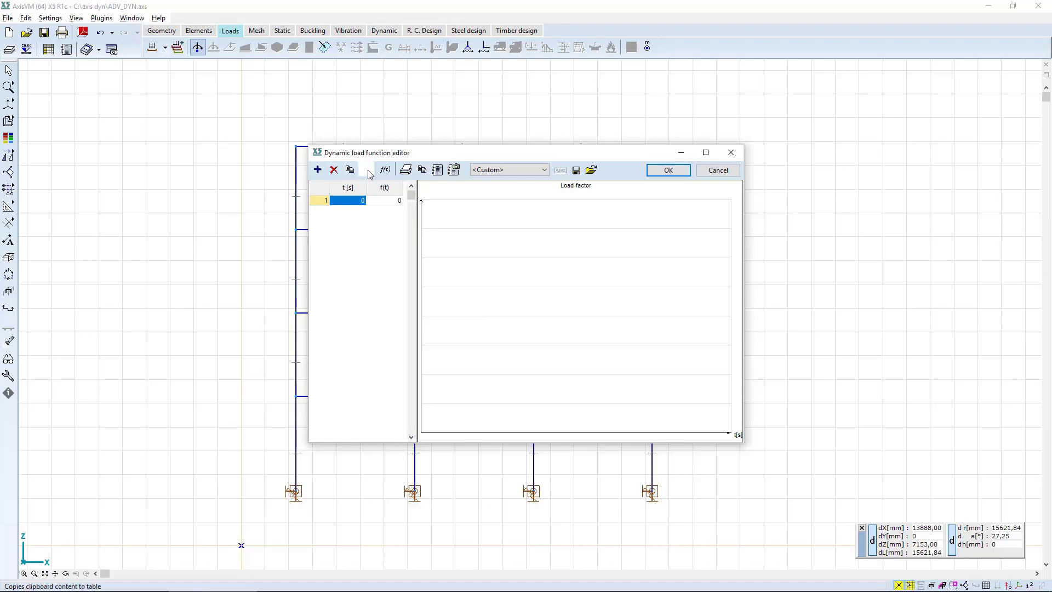
pyautogui.click(669, 171)
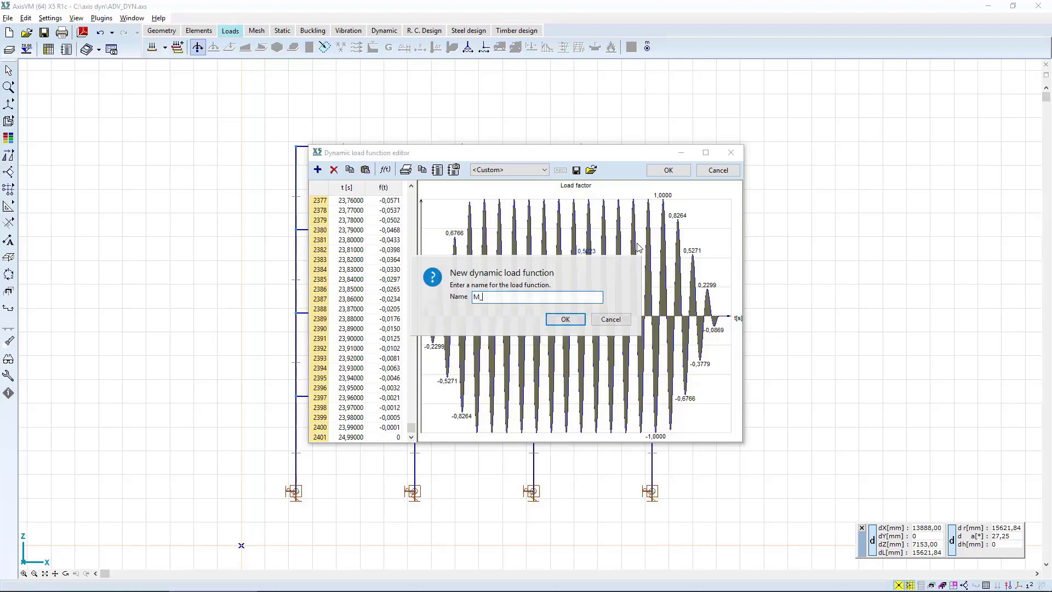
pyautogui.write('M_sin')
pyautogui.click(560, 320)
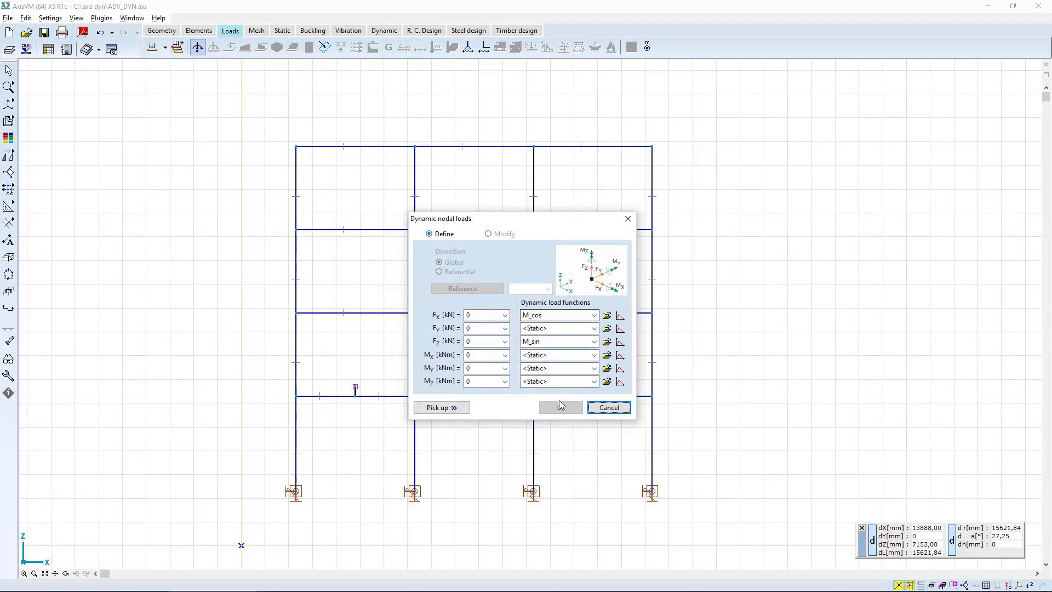
# Set both FX and FZ to 7 kN and apply the dynamic loads to the three stub nodes.
pyautogui.doubleClick(477, 314)
pyautogui.write('7')
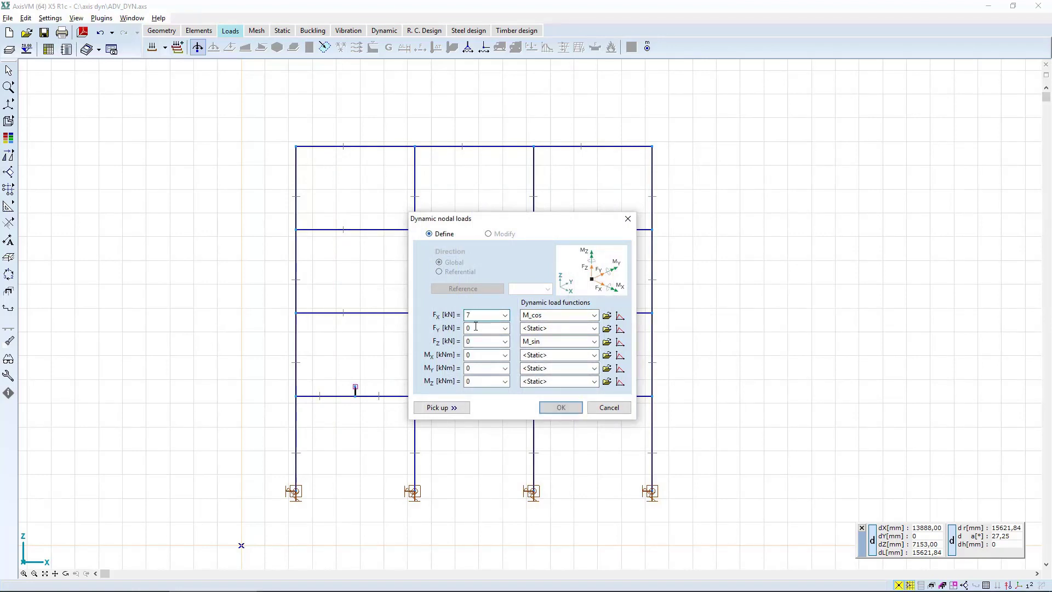
pyautogui.doubleClick(480, 341)
pyautogui.write('7')
pyautogui.click(563, 411)
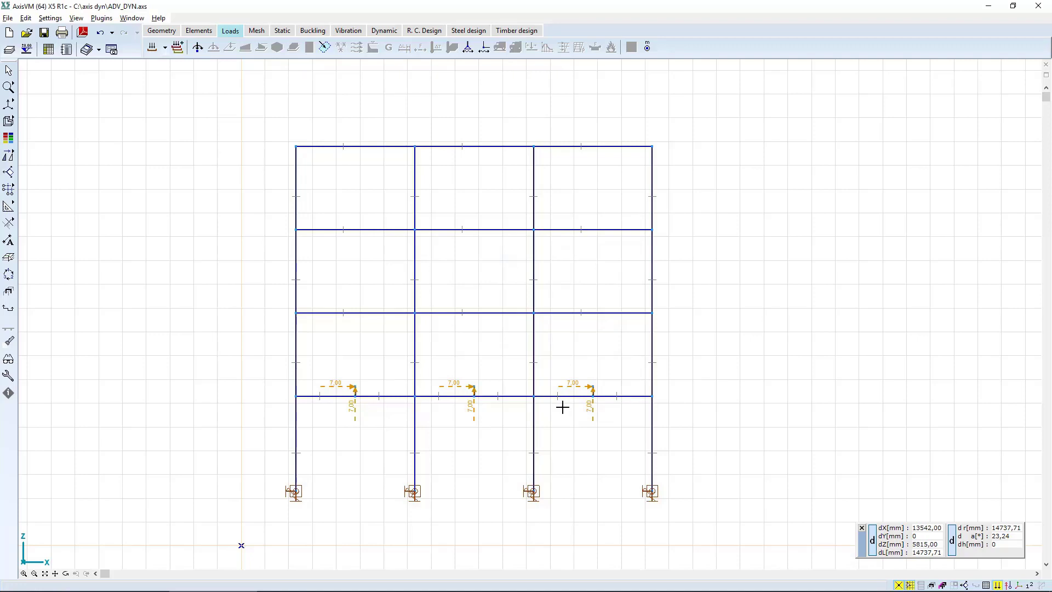
# Change the dynamic nodal load on the middle stub to 10 kN for both FX and FZ.
pyautogui.click(464, 388)
pyautogui.doubleClick(464, 388)
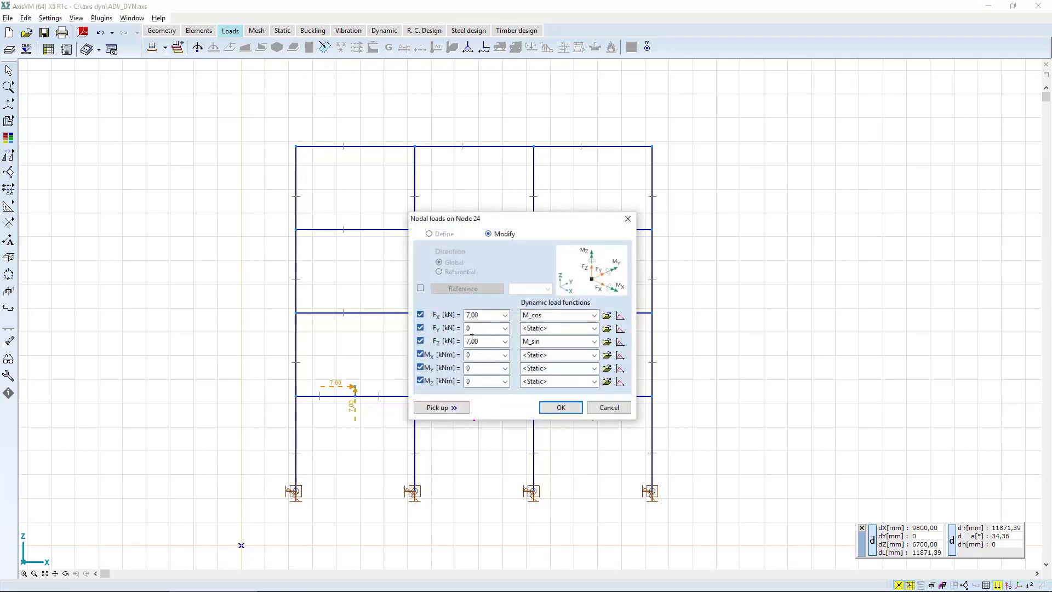
pyautogui.doubleClick(481, 316)
pyautogui.write('10')
pyautogui.write('10')
pyautogui.click(561, 408)
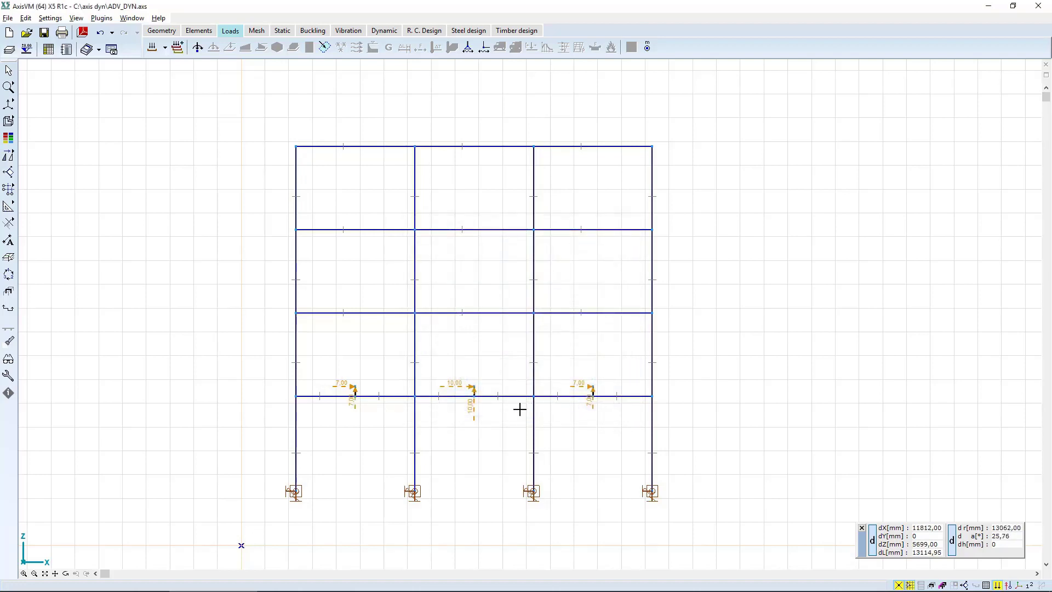
# Make DYN-SHOCK the active load case and start dynamic nodal loads on the leftmost column's nodes at the three upper beam levels.
pyautogui.click(165, 48)
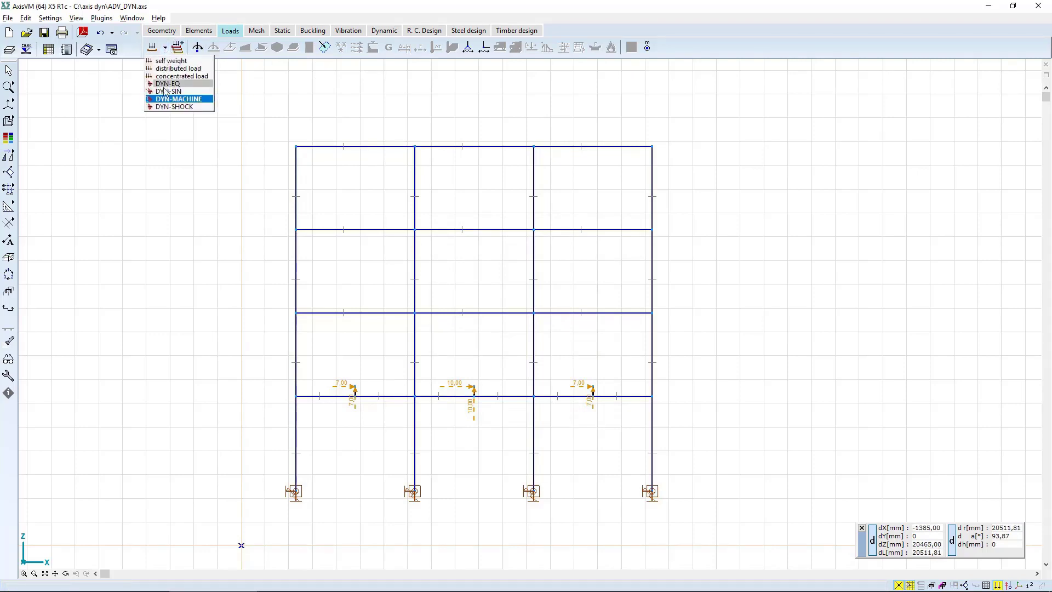
pyautogui.click(171, 106)
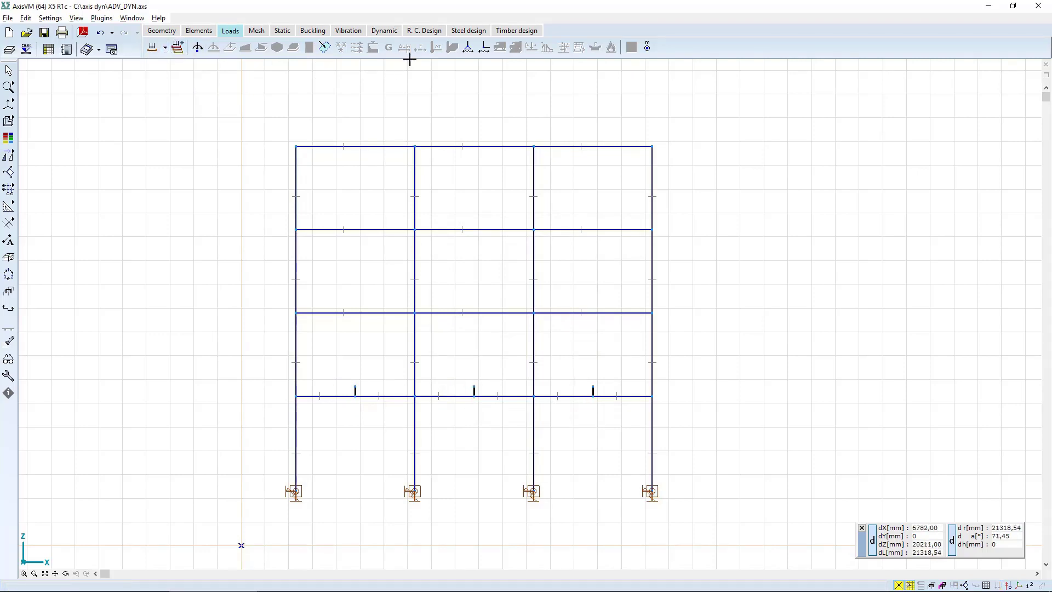
pyautogui.click(198, 48)
pyautogui.moveTo(236, 116); pyautogui.dragTo(322, 375)
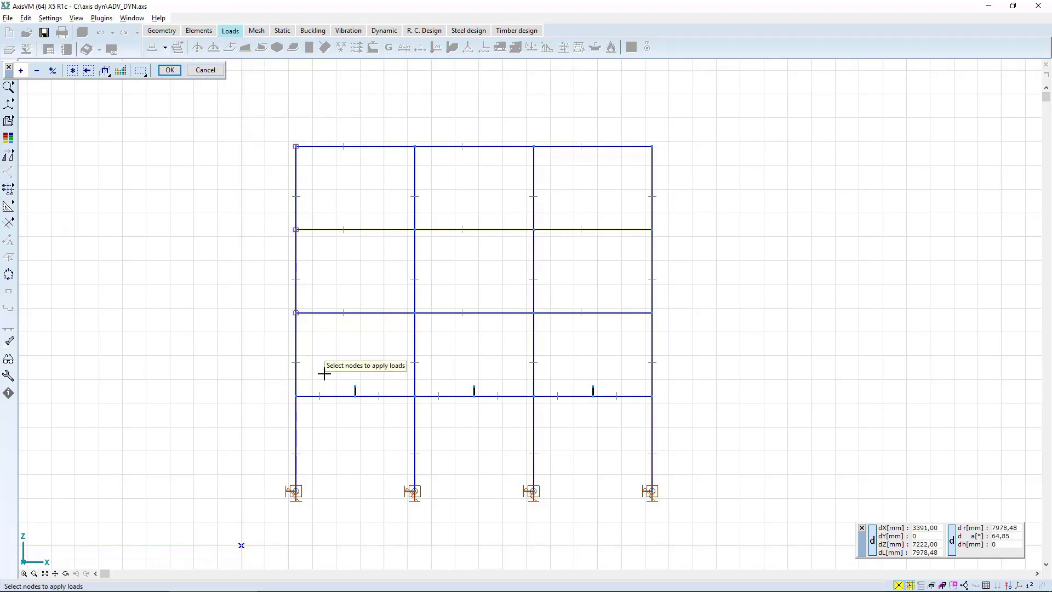
pyautogui.click(170, 70)
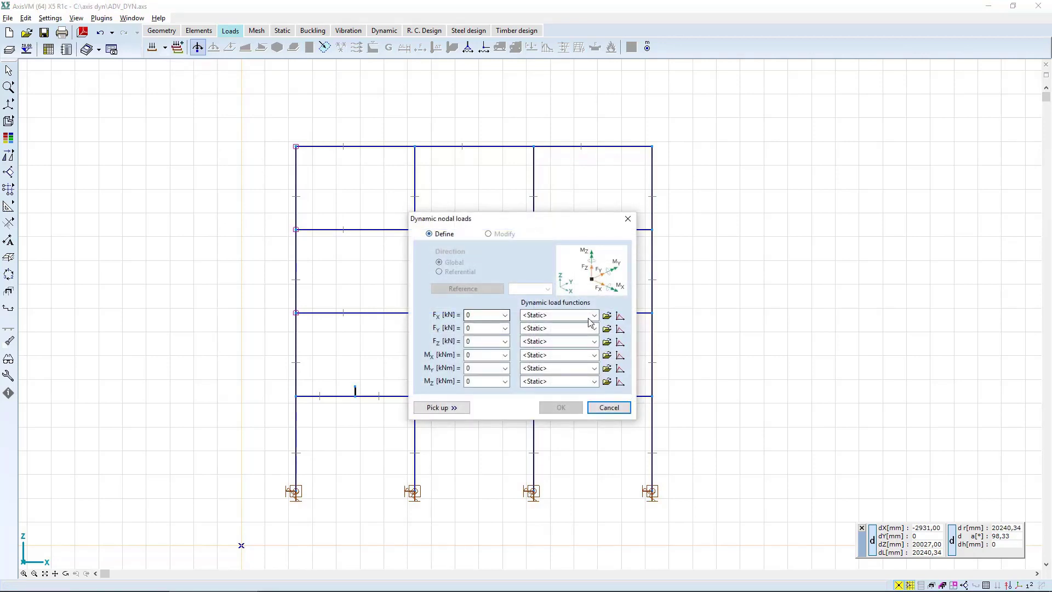
# Start a custom FX load function and add points with factor 1 at 0,1 s and 1,5 s.
pyautogui.click(619, 317)
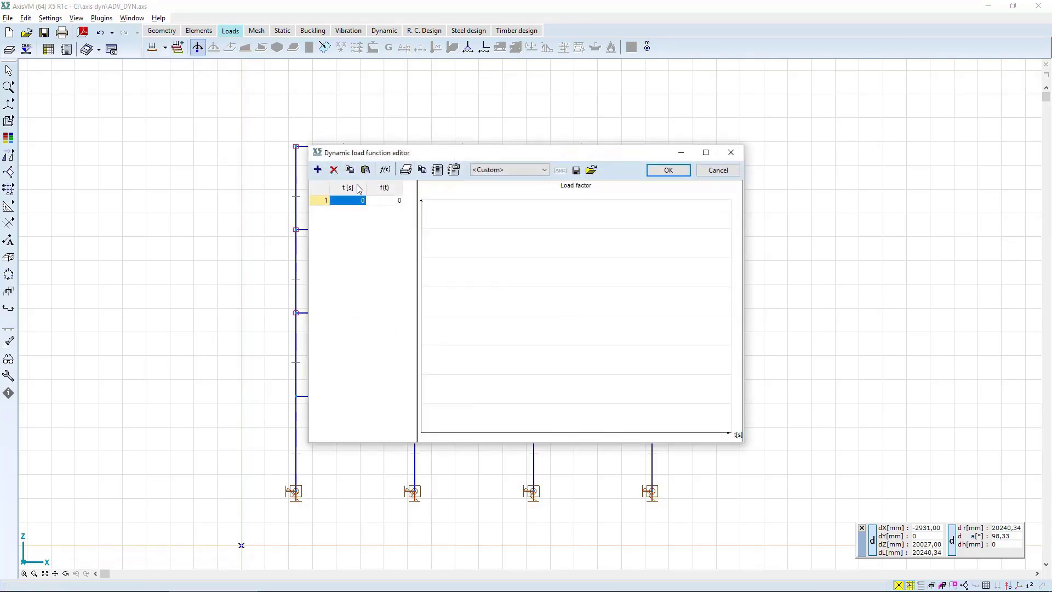
pyautogui.click(321, 168)
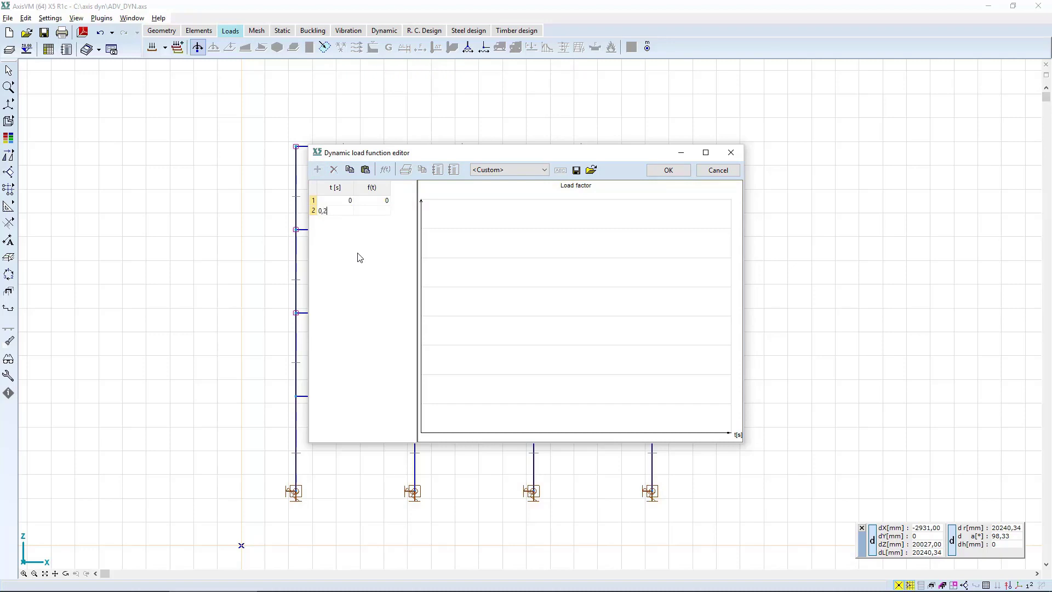
pyautogui.press('Tab')
pyautogui.write('1')
pyautogui.press('Tab')
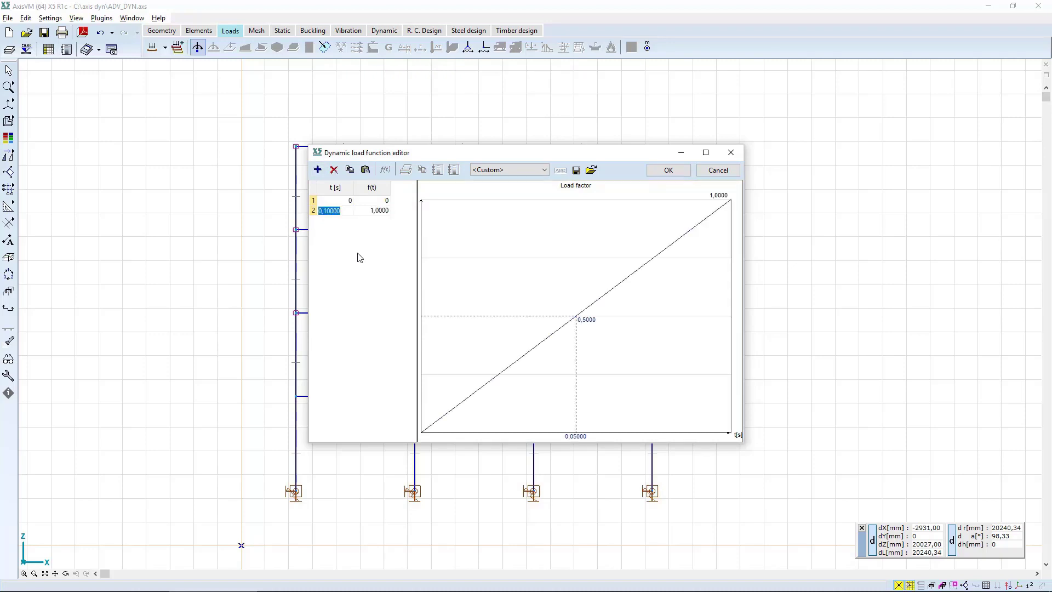
pyautogui.click(317, 169)
pyautogui.press('Tab')
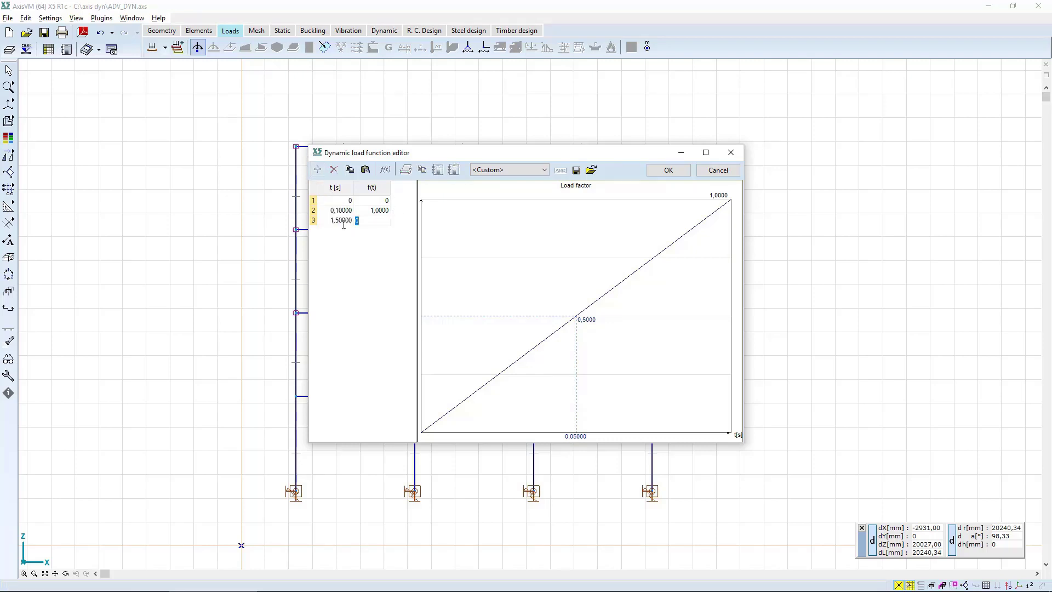
pyautogui.write('1')
pyautogui.press('Tab')
# Add a final point at 4 s with factor 0 and save the load function as SHOCK.
pyautogui.click(317, 170)
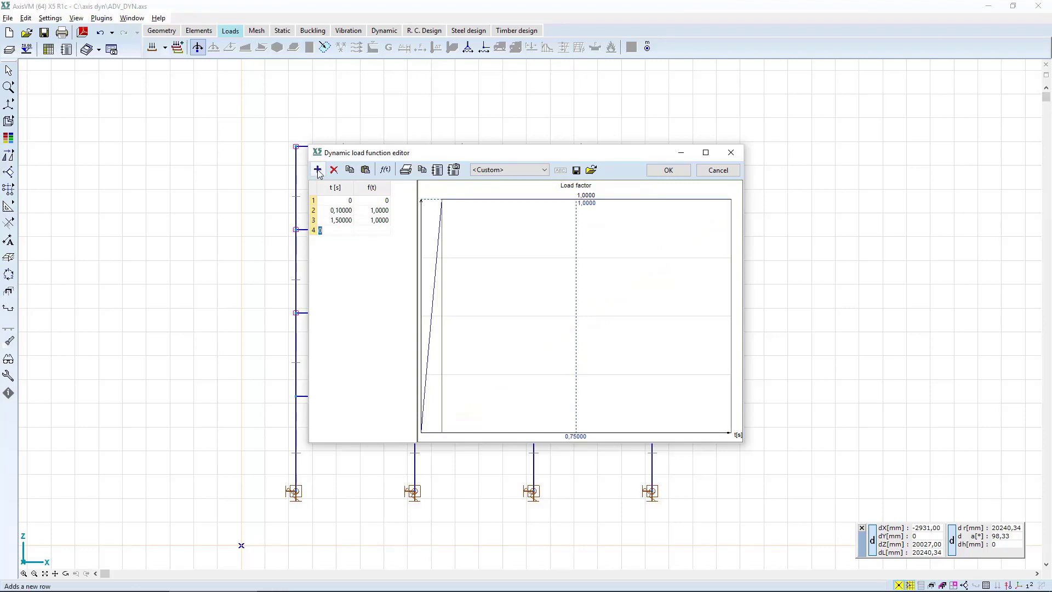
pyautogui.write('4')
pyautogui.press('Tab')
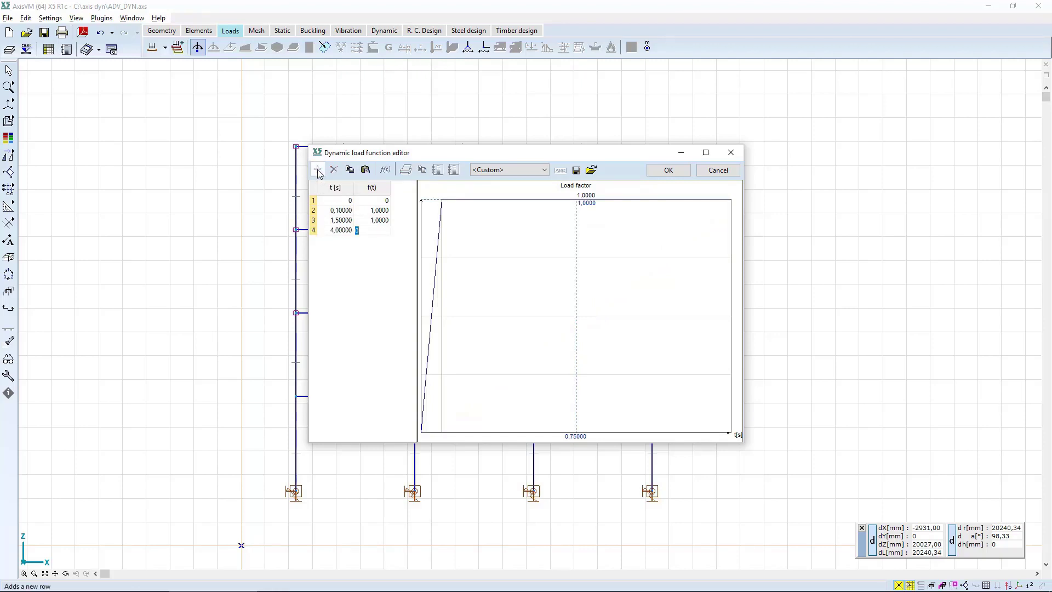
pyautogui.press('Tab')
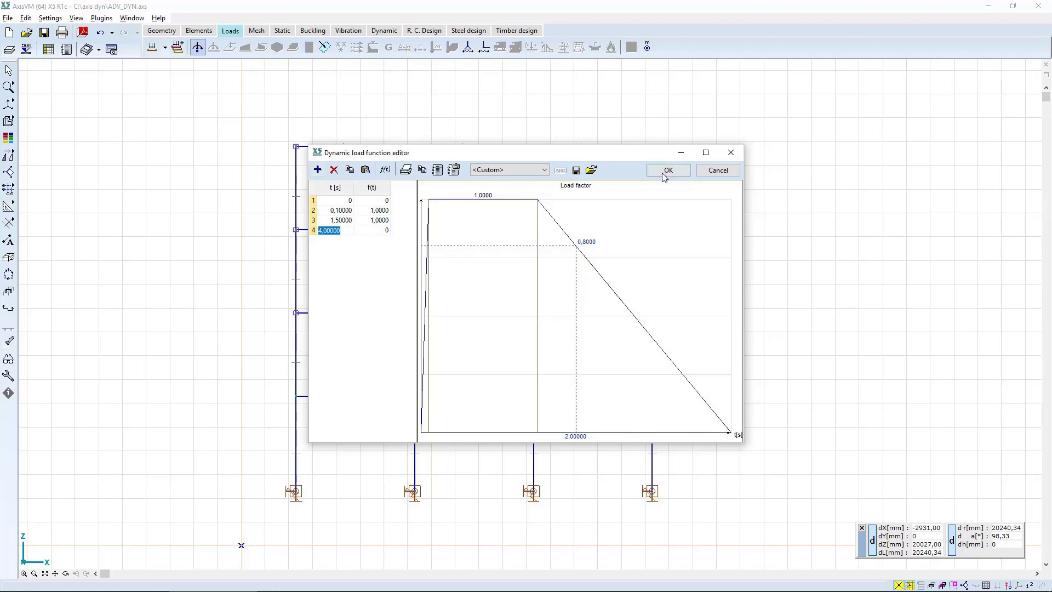
pyautogui.click(662, 172)
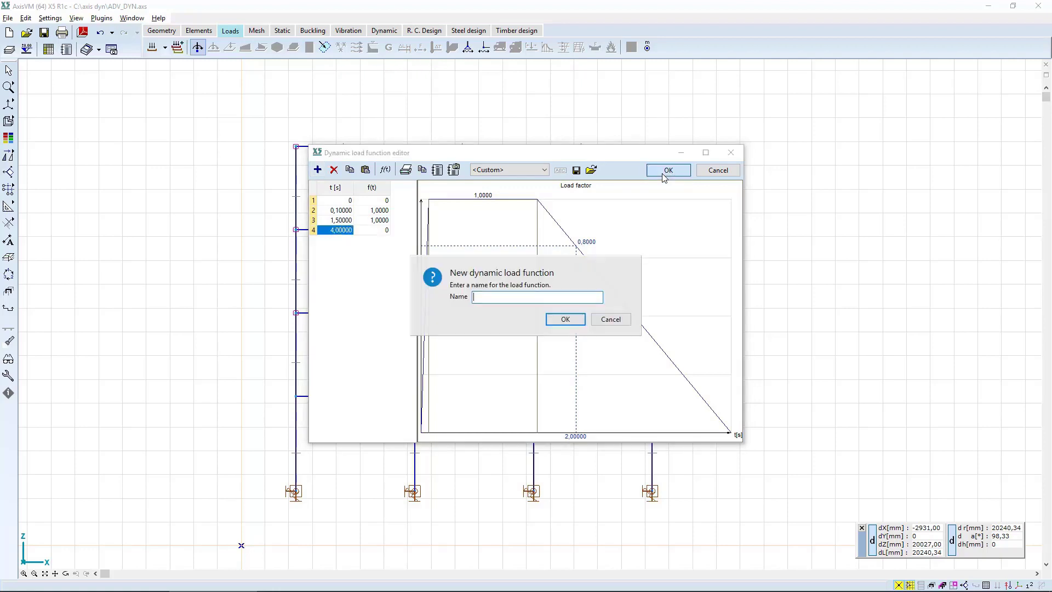
pyautogui.click(561, 324)
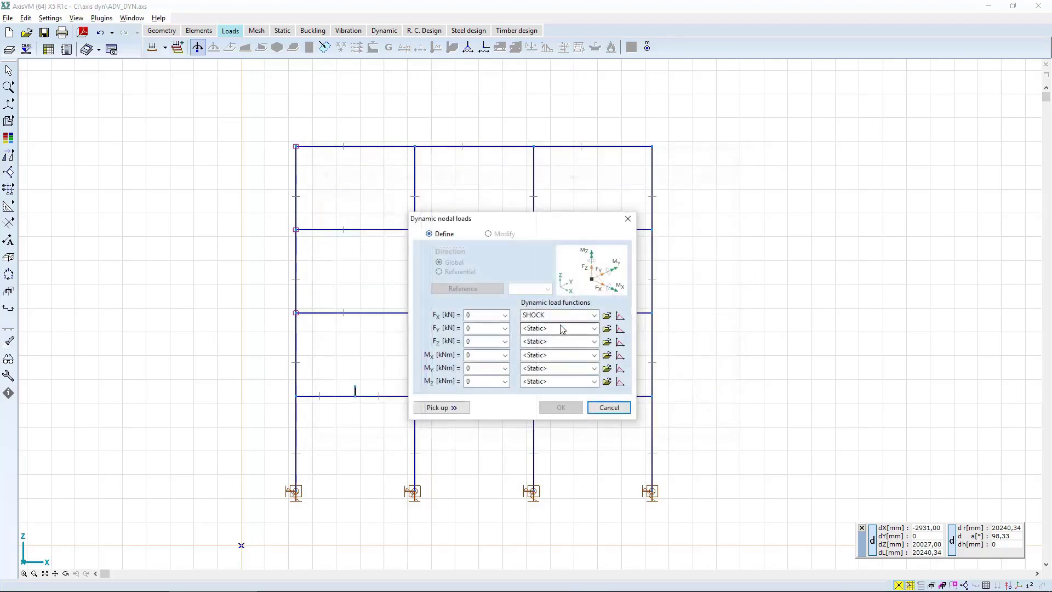
# Set FX to 10 kN and apply the SHOCK dynamic loads to the three selected left column nodes.
pyautogui.click(477, 314)
pyautogui.write('10')
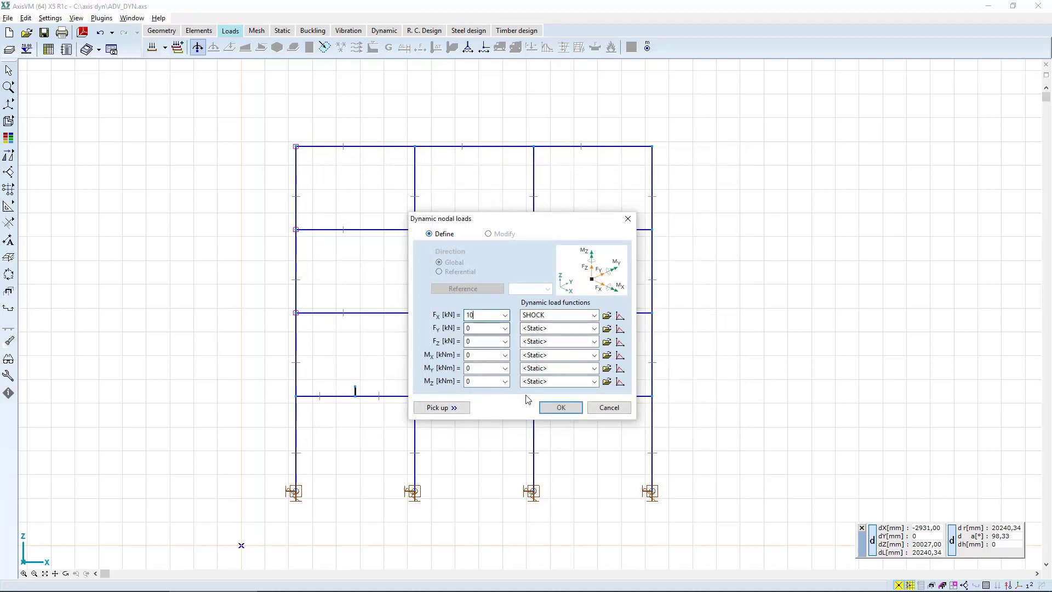
pyautogui.click(562, 407)
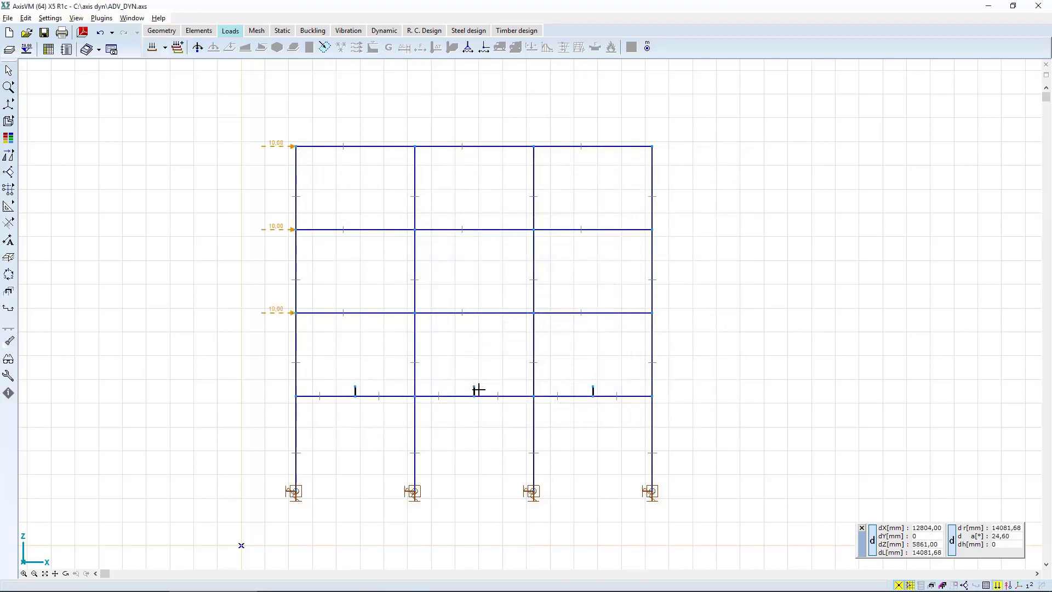
# Change the dynamic FX load to 5 kN at the lowest loaded node and 15 kN at the roof-level node.
pyautogui.doubleClick(273, 313)
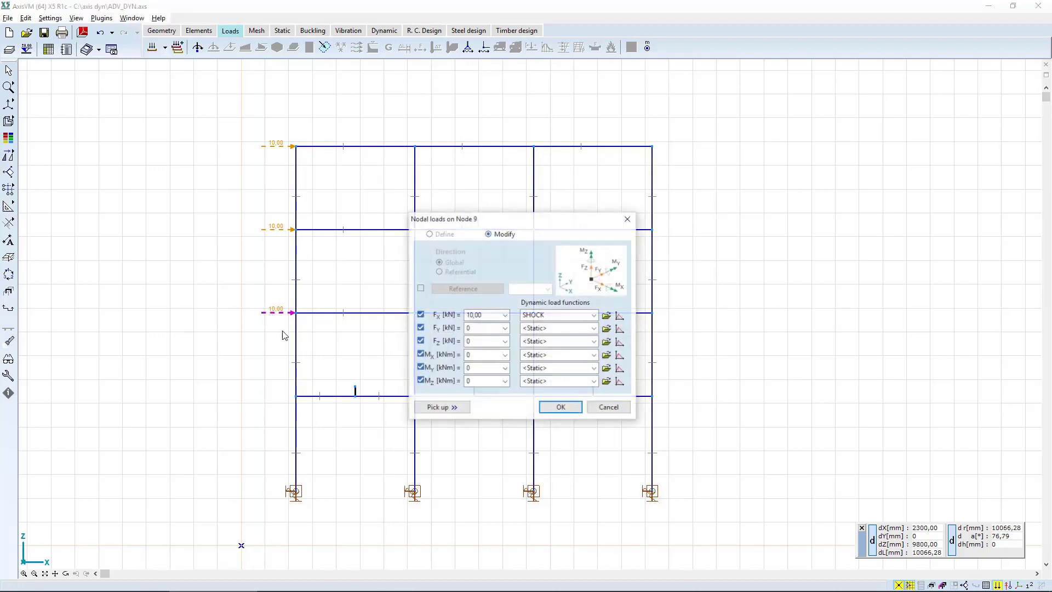
pyautogui.doubleClick(488, 316)
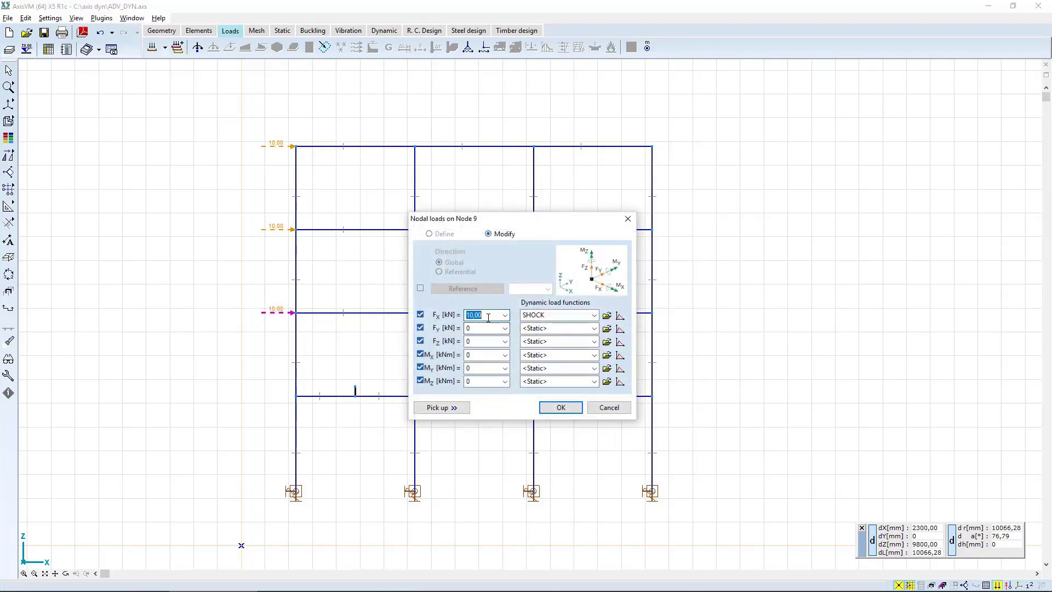
pyautogui.write('5')
pyautogui.click(560, 407)
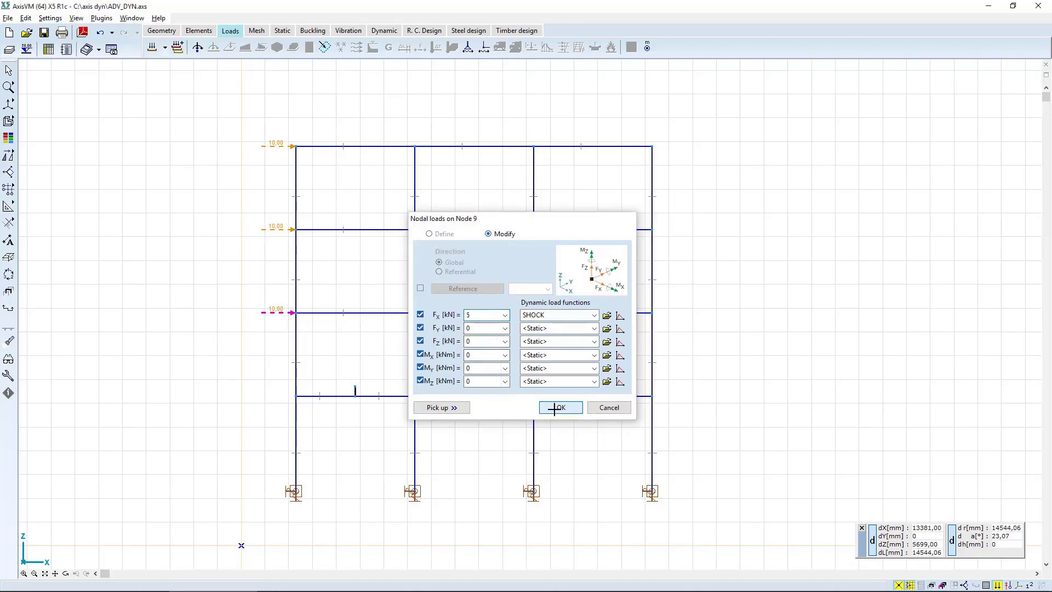
pyautogui.doubleClick(285, 148)
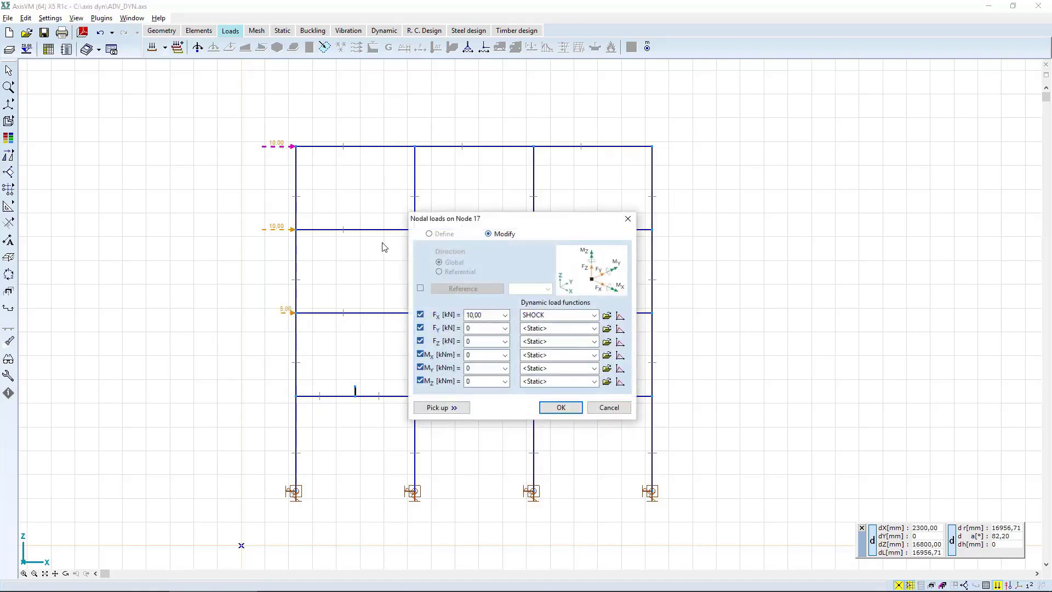
pyautogui.doubleClick(479, 315)
pyautogui.write('15')
pyautogui.click(561, 408)
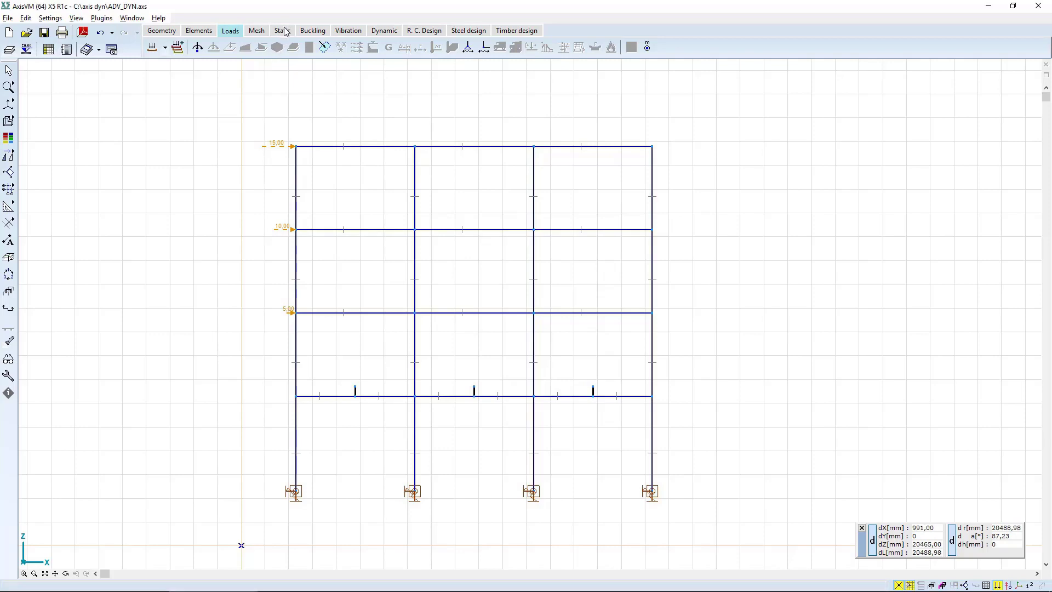
# Save the model and run a first-order vibration analysis of Co.#1 with 12 mode shapes and only the mX mass component.
pyautogui.click(339, 31)
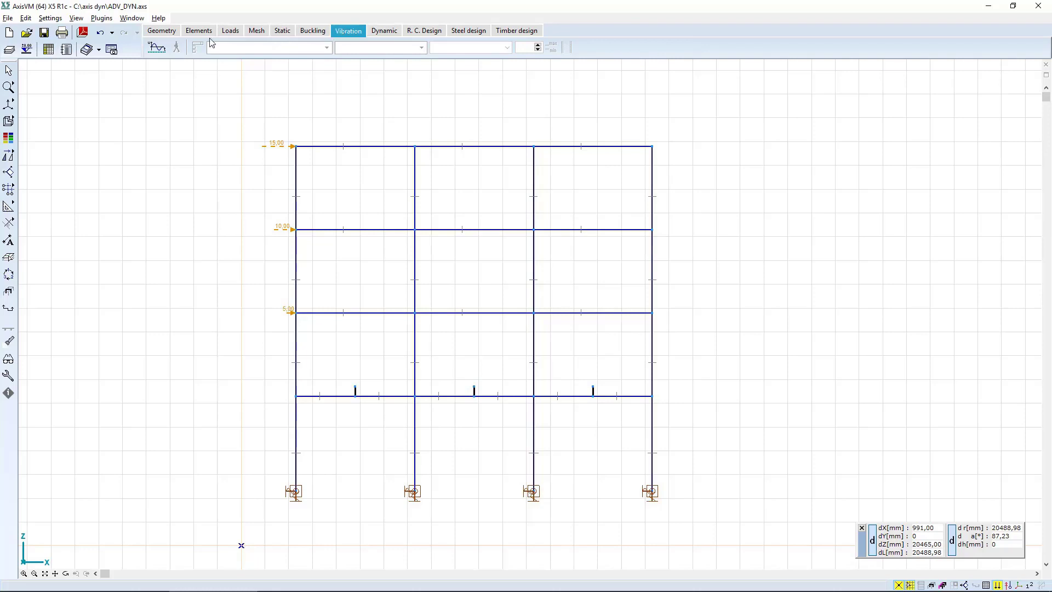
pyautogui.click(158, 49)
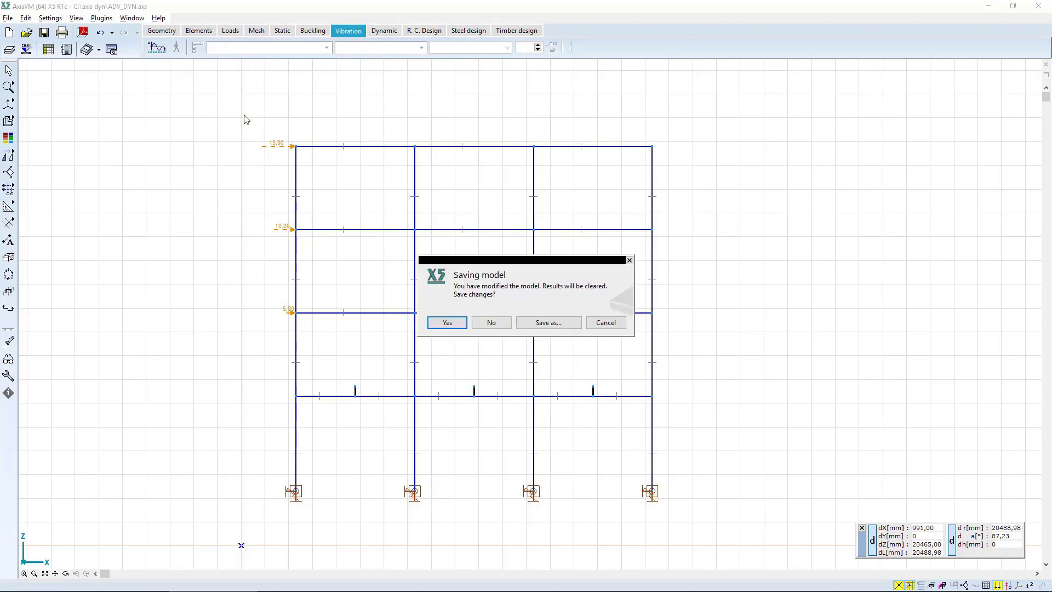
pyautogui.click(447, 323)
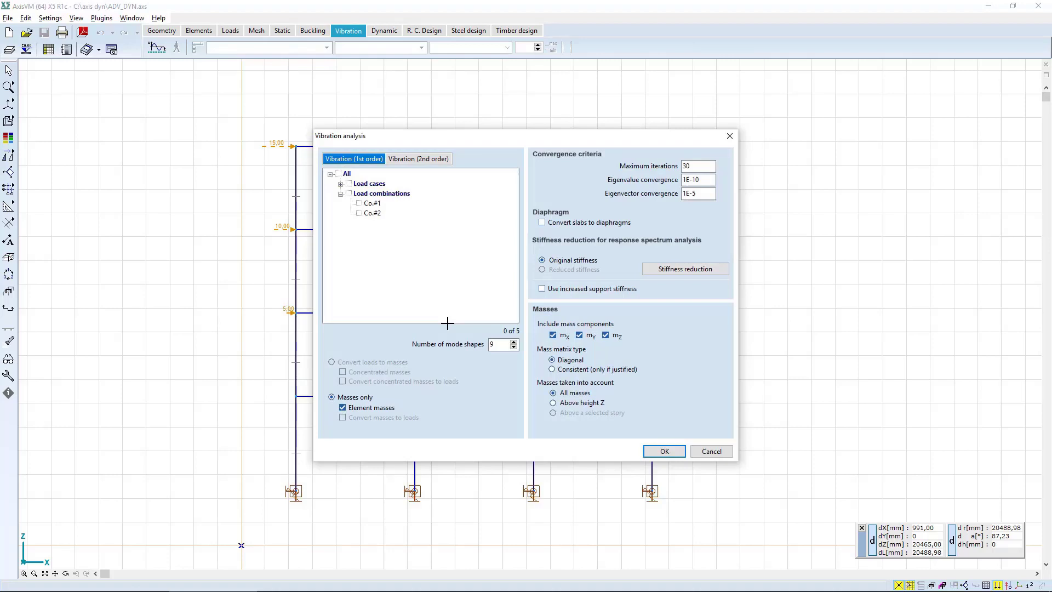
pyautogui.click(360, 203)
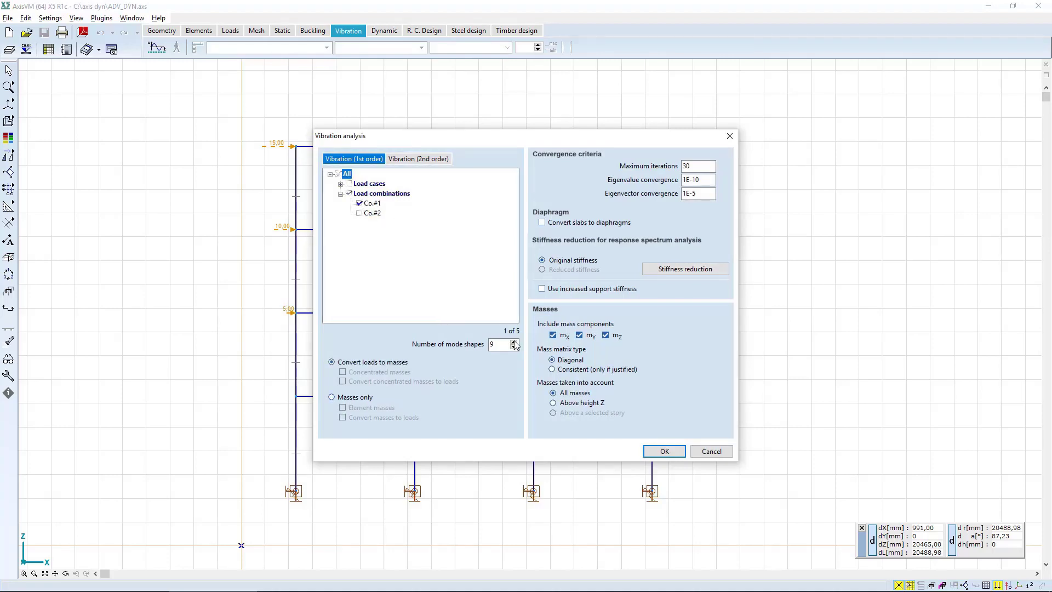
pyautogui.moveTo(503, 344); pyautogui.dragTo(468, 344)
pyautogui.write('12')
pyautogui.click(580, 335)
pyautogui.click(662, 451)
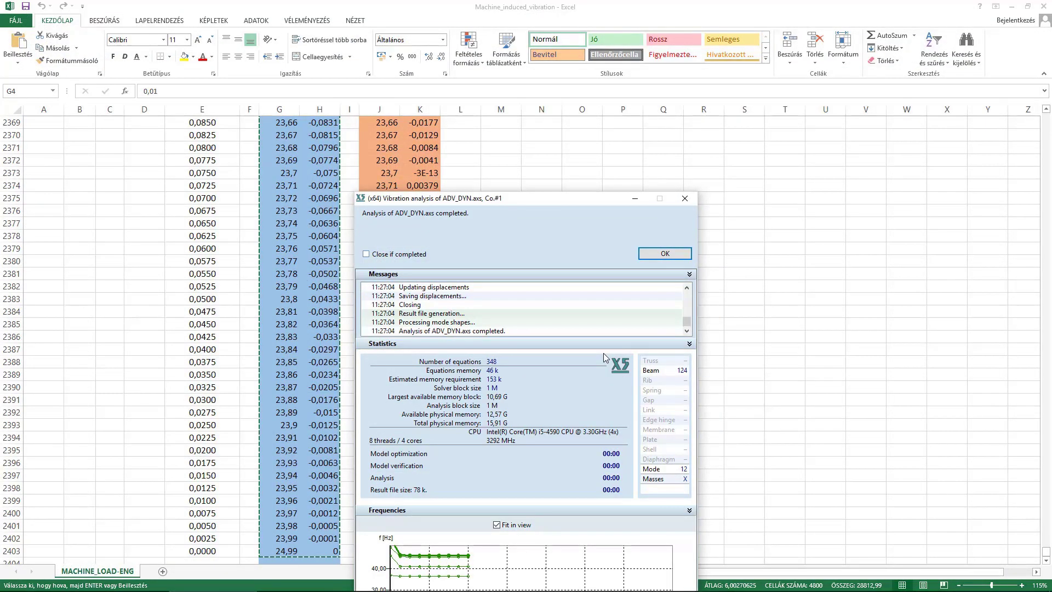
pyautogui.click(665, 253)
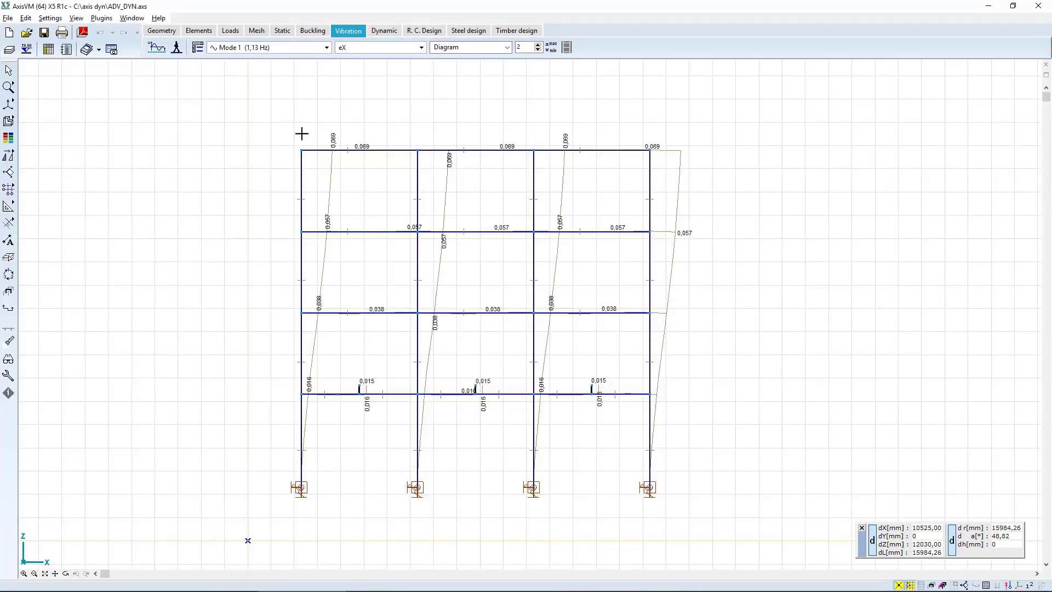
# Run a first-order vibration analysis of Co.#2 only, with 30 mode shapes and the mX and mZ mass components.
pyautogui.click(157, 48)
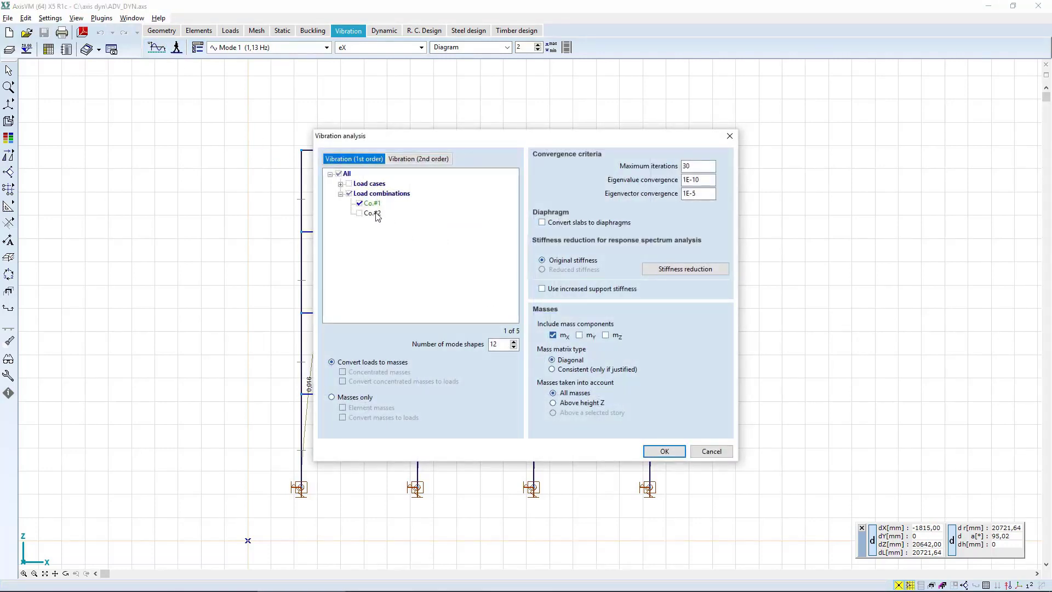
pyautogui.click(360, 213)
pyautogui.doubleClick(493, 345)
pyautogui.write('30')
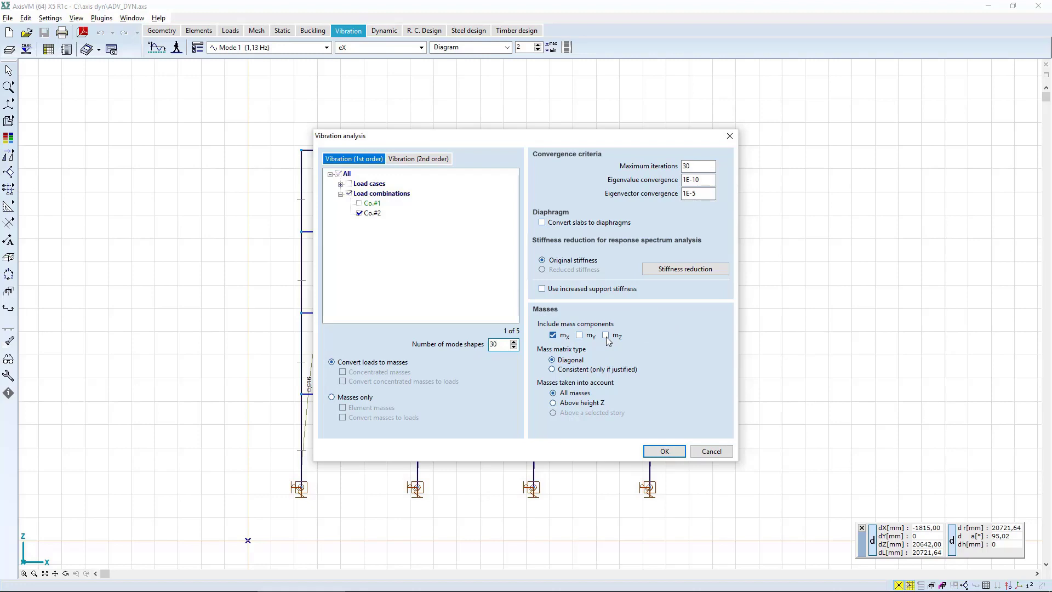
pyautogui.click(662, 451)
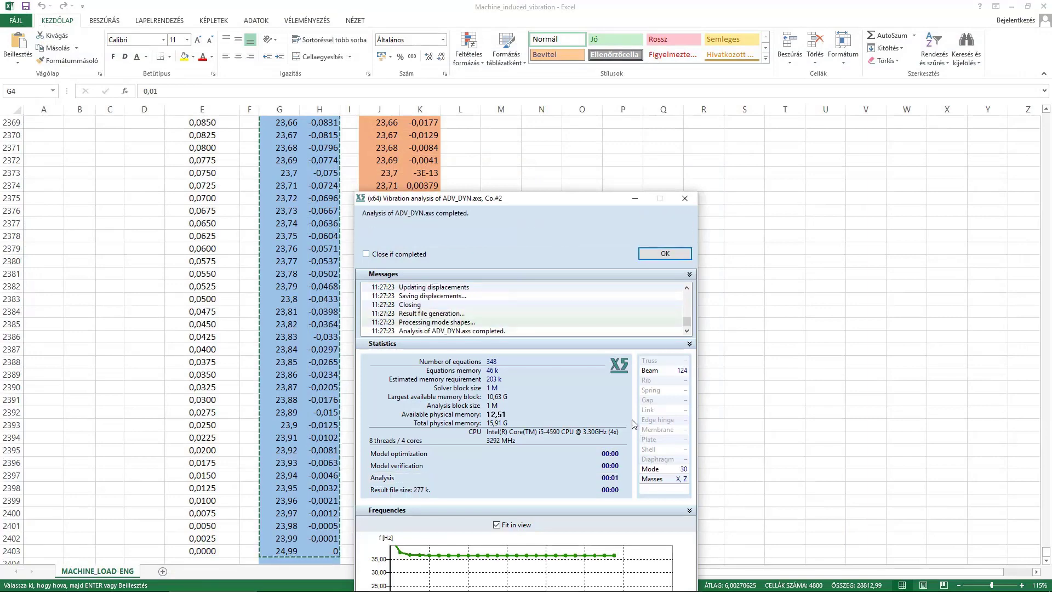
pyautogui.click(659, 255)
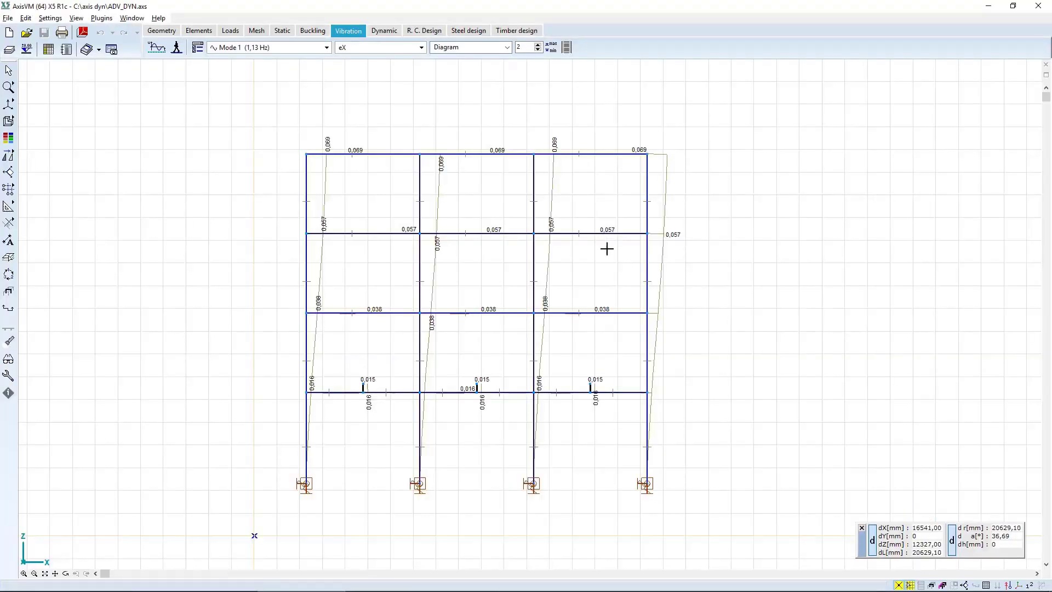
# Examine the first six vibration mode shapes of Co.#1 one after another.
pyautogui.click(276, 49)
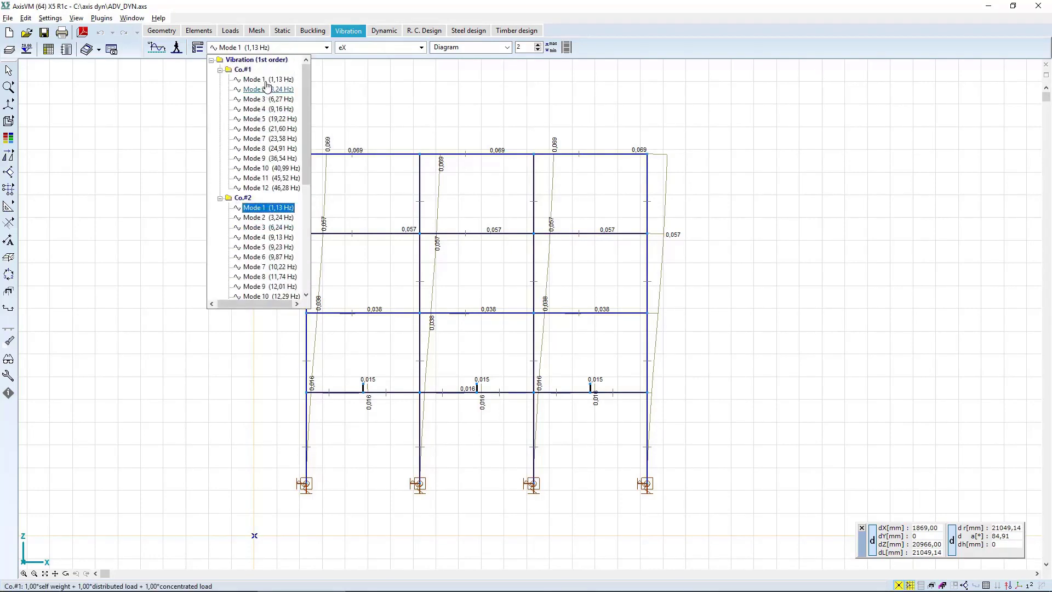
pyautogui.click(265, 79)
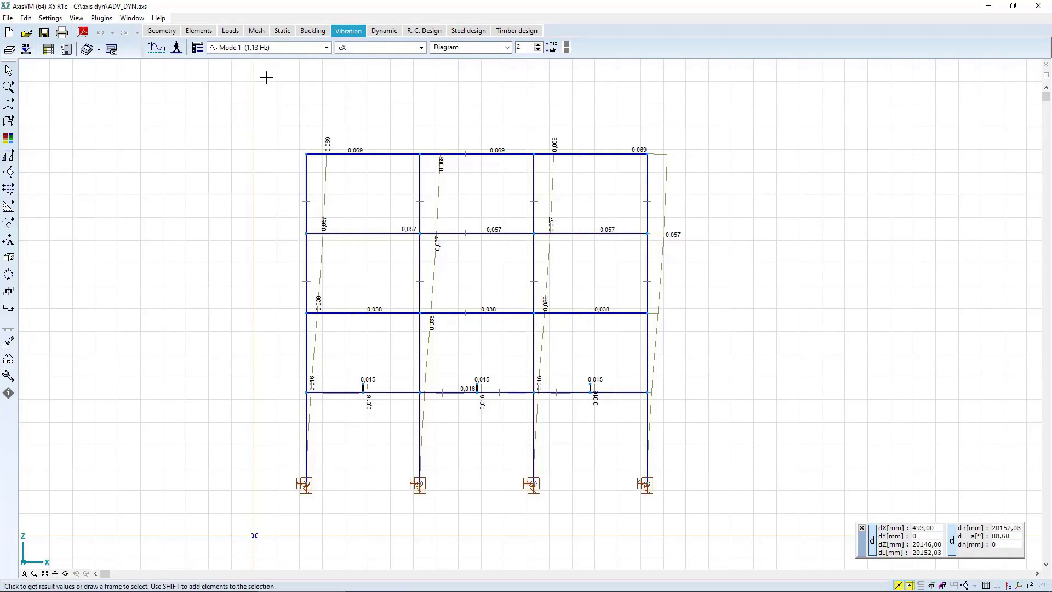
pyautogui.click(263, 47)
pyautogui.press('Down')
pyautogui.press('Down')
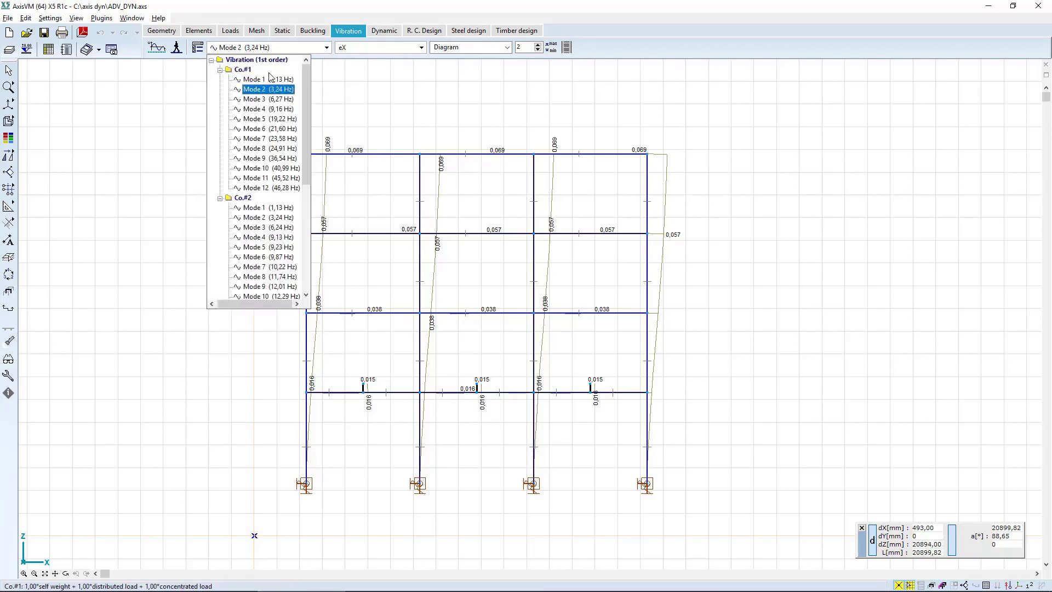
pyautogui.press('Down')
pyautogui.press('Down')
pyautogui.press('Down')
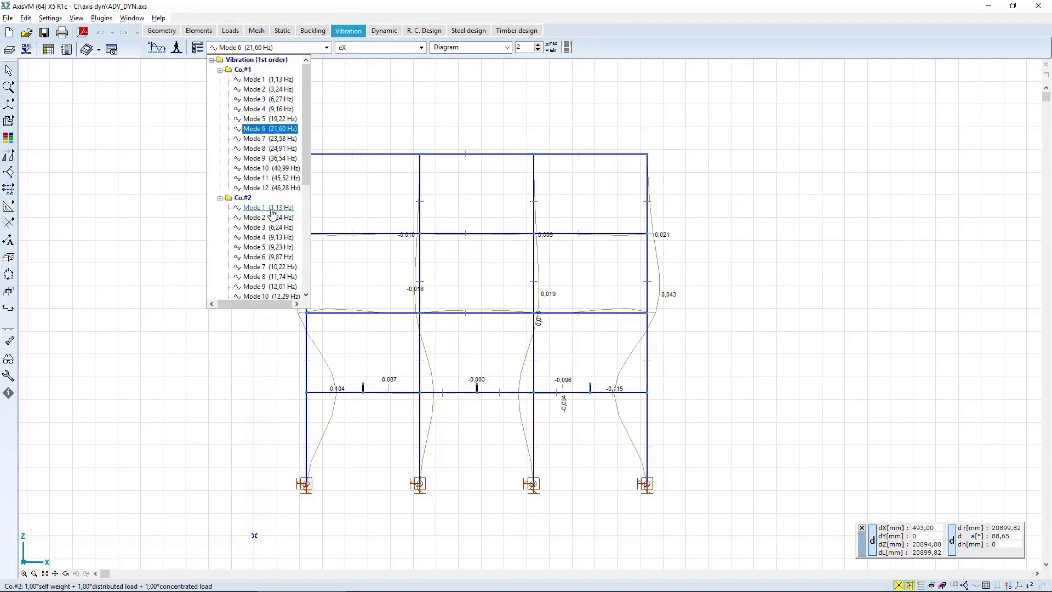
# Examine the first six mode shapes of Co.#2, and return the display to mode 1 of Co.#1.
pyautogui.click(270, 208)
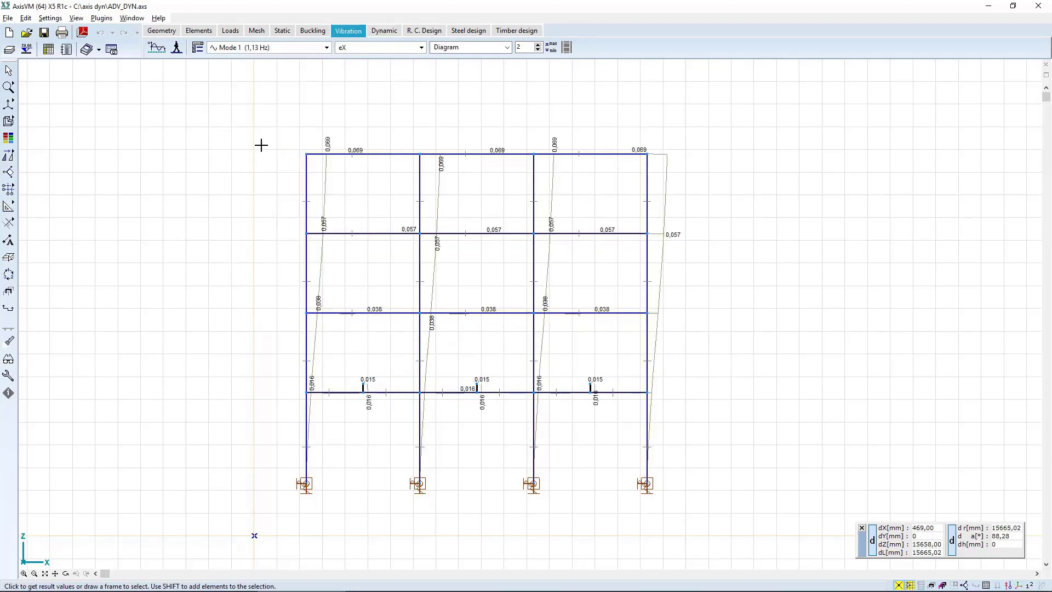
pyautogui.click(268, 48)
pyautogui.press('Down')
pyautogui.press('Down')
pyautogui.press('Down')
pyautogui.press('Down')
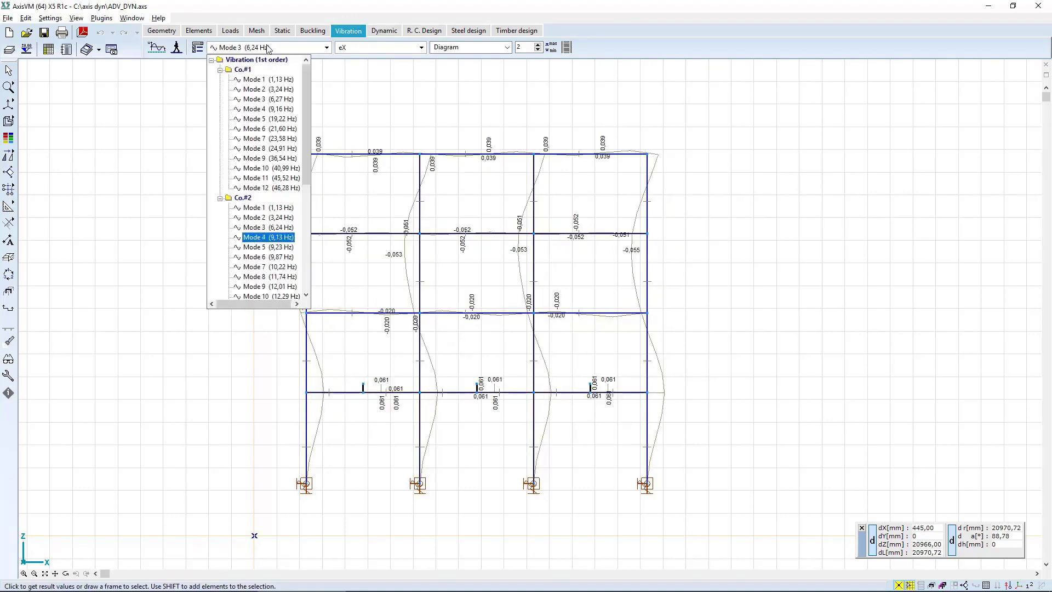
pyautogui.press('Down')
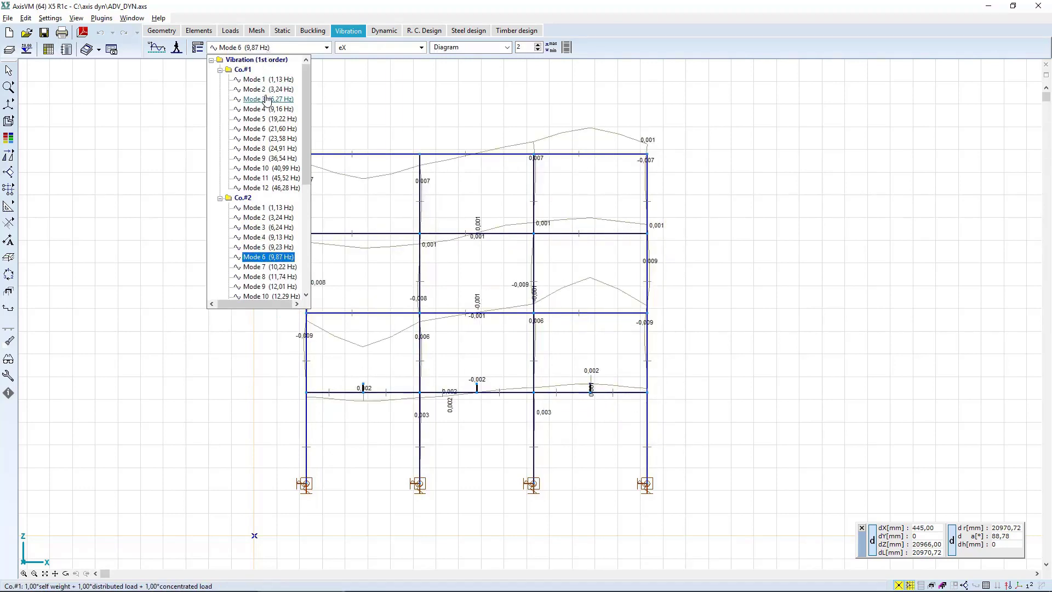
pyautogui.click(270, 80)
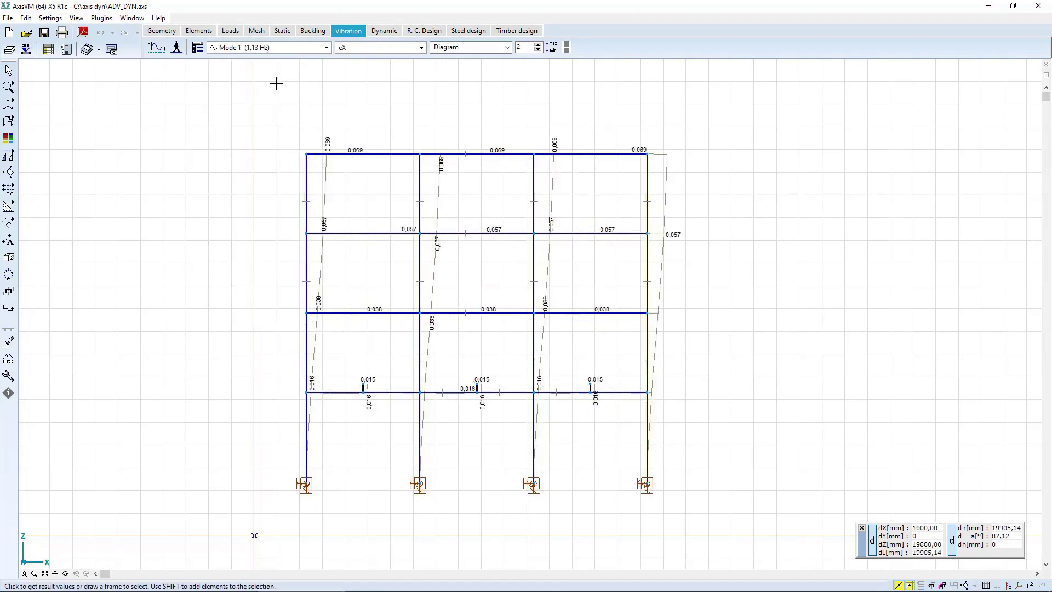
pyautogui.moveTo(248, 129); pyautogui.dragTo(324, 134, button='middle')
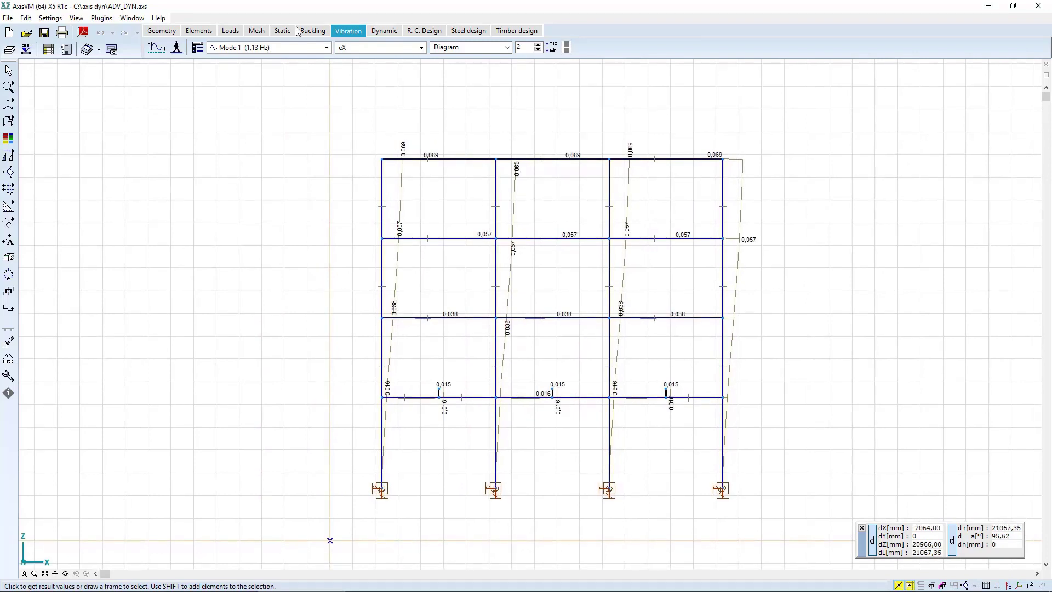
# Review the frequencies and modal mass factors of Co.#1 in the result tables, enlarging the table window and its tree.
pyautogui.click(48, 48)
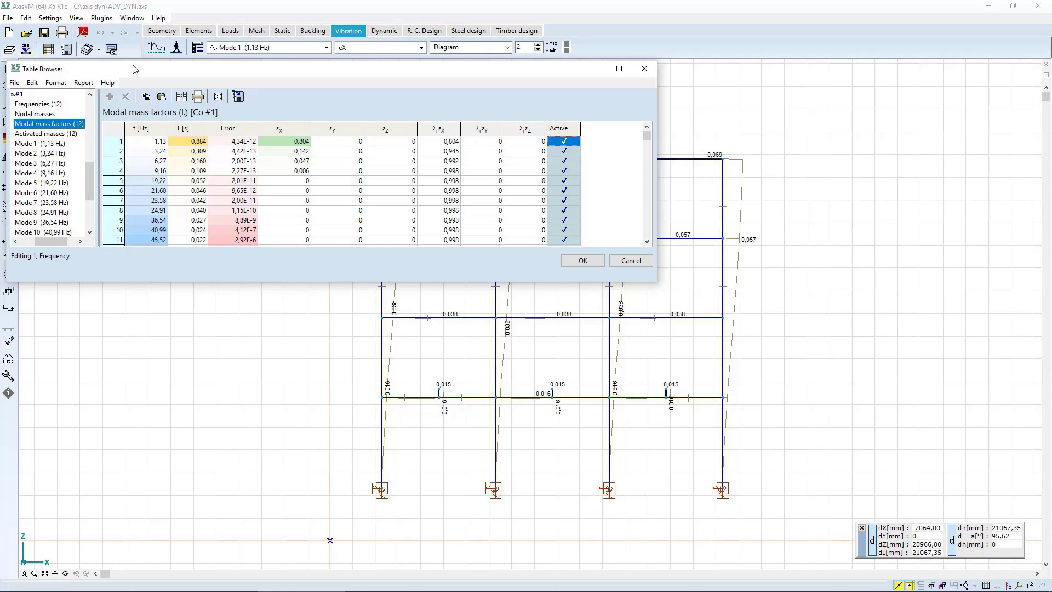
pyautogui.moveTo(133, 62); pyautogui.dragTo(160, 92)
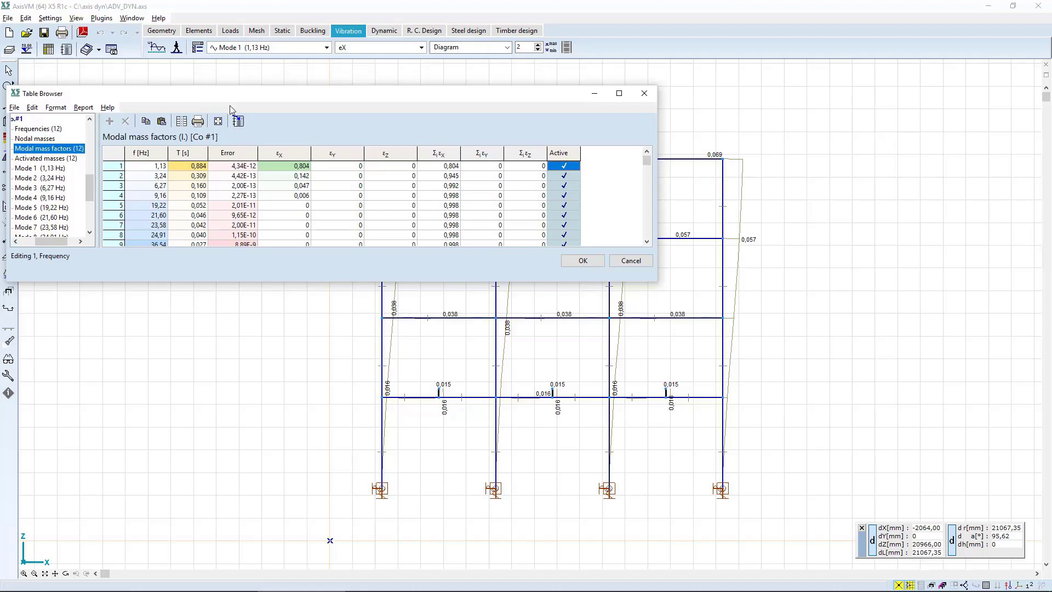
pyautogui.moveTo(87, 186); pyautogui.dragTo(90, 176)
pyautogui.moveTo(61, 244); pyautogui.dragTo(46, 245)
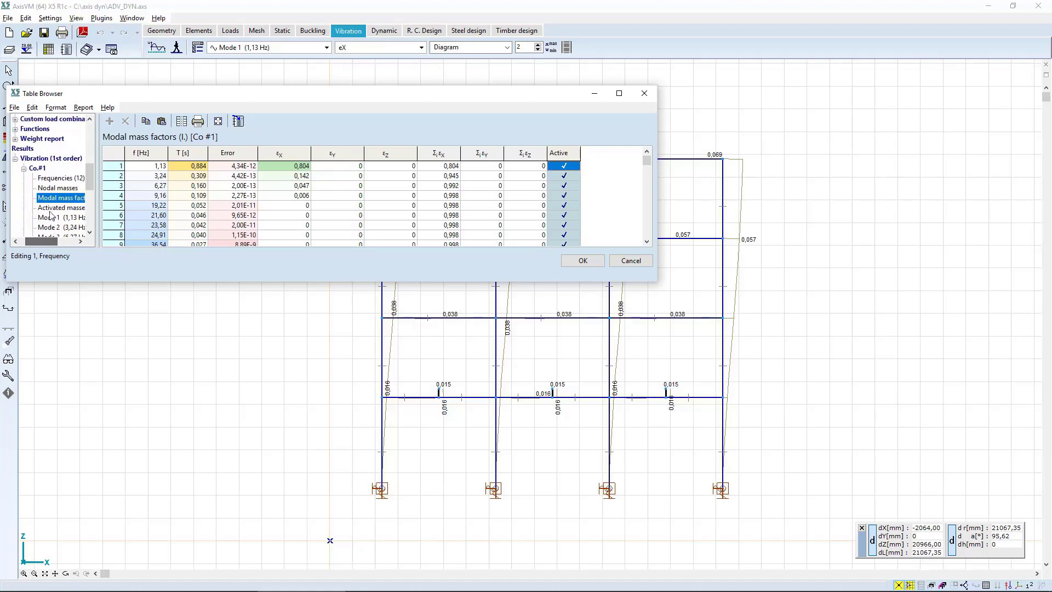
pyautogui.click(60, 178)
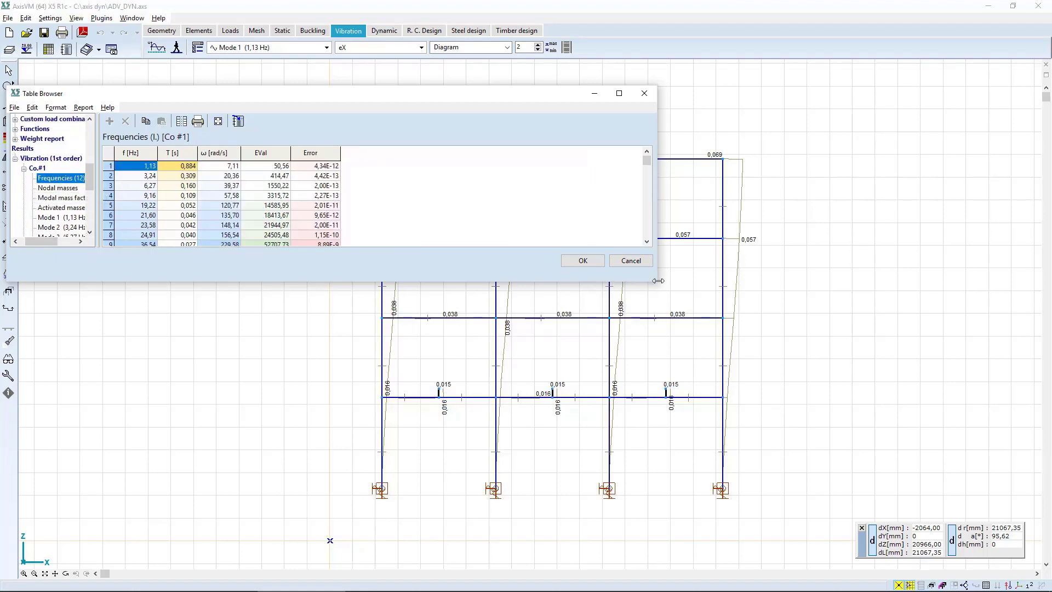
pyautogui.moveTo(641, 289); pyautogui.dragTo(429, 425)
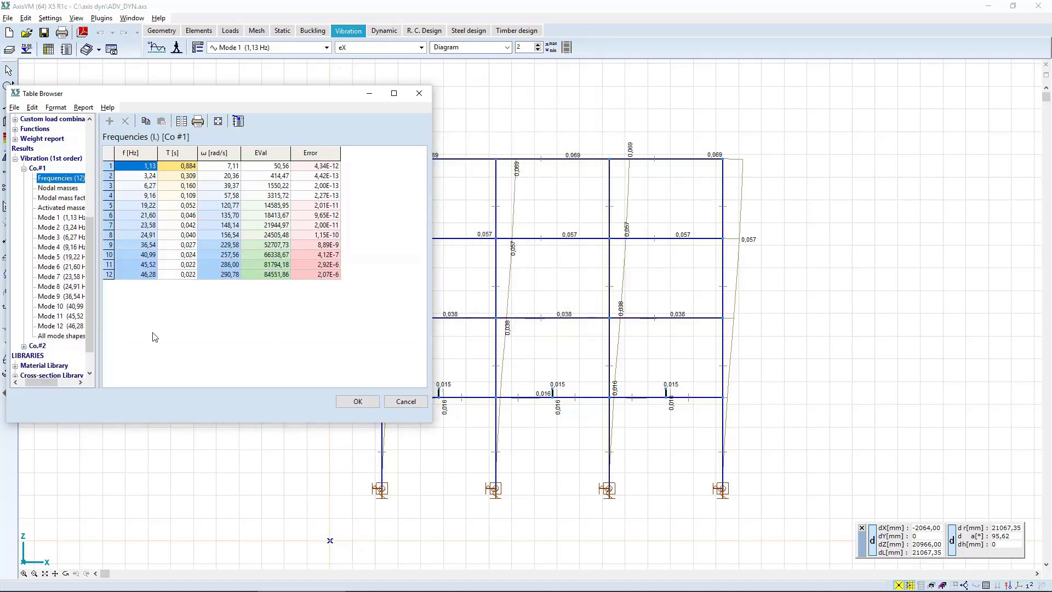
pyautogui.moveTo(99, 350); pyautogui.dragTo(144, 349)
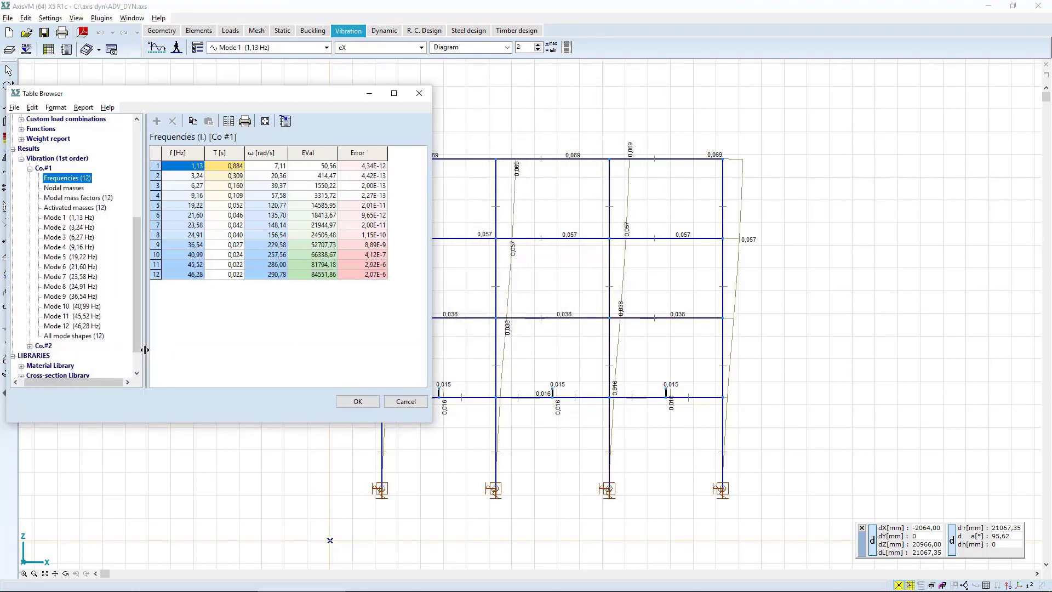
pyautogui.click(72, 199)
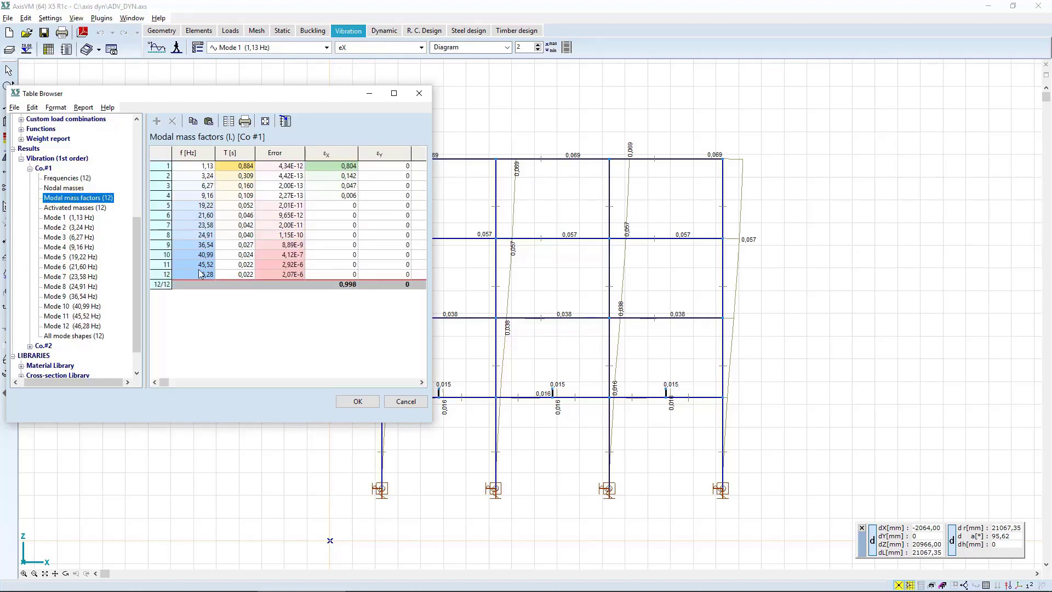
# Review the frequencies and modal mass factors of Co.#2 in the result tables, and close the tables.
pyautogui.click(31, 347)
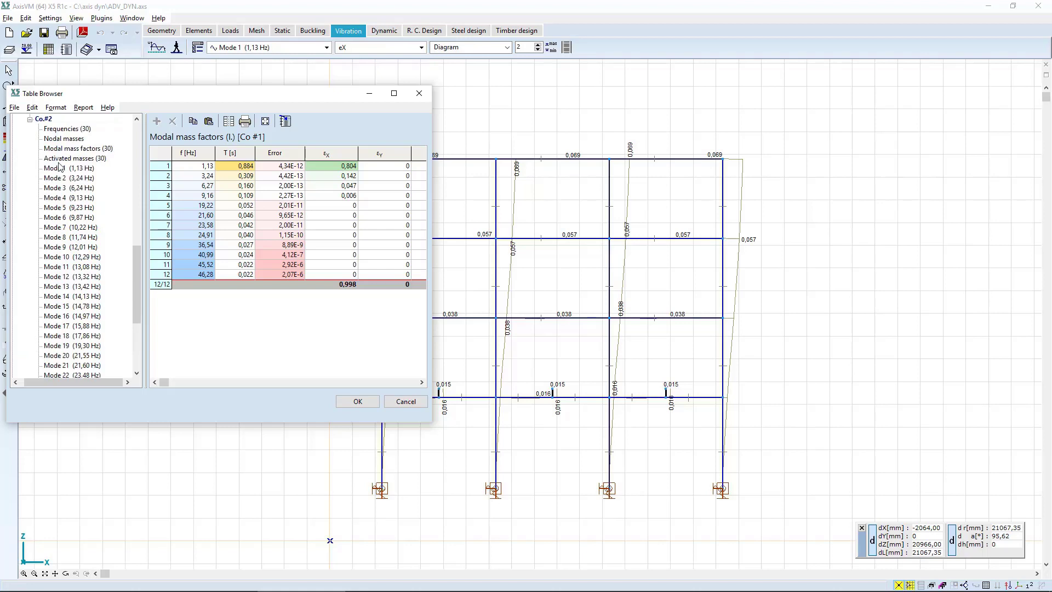
pyautogui.click(63, 130)
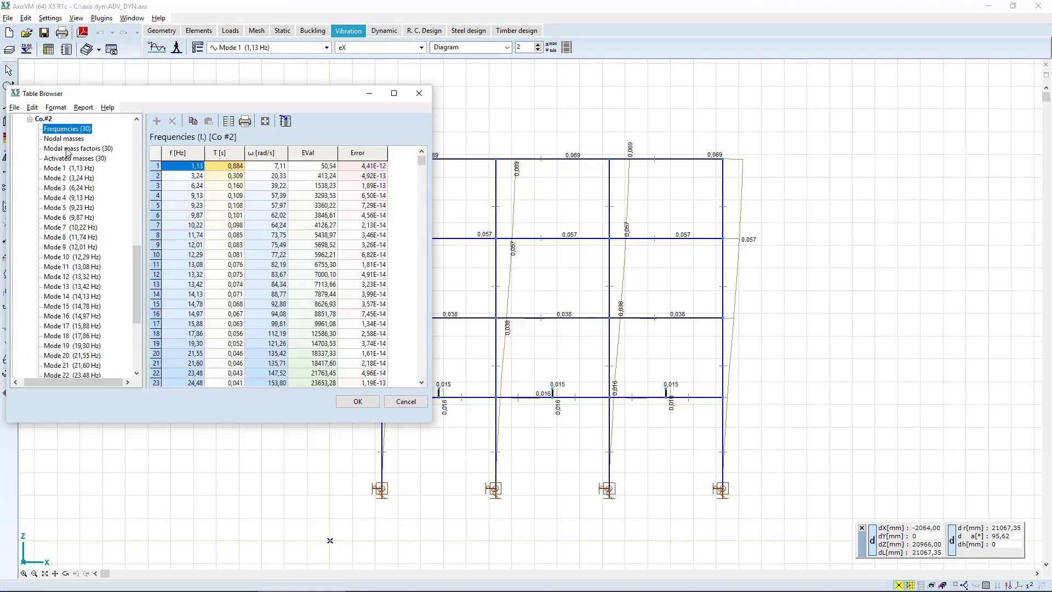
pyautogui.click(68, 150)
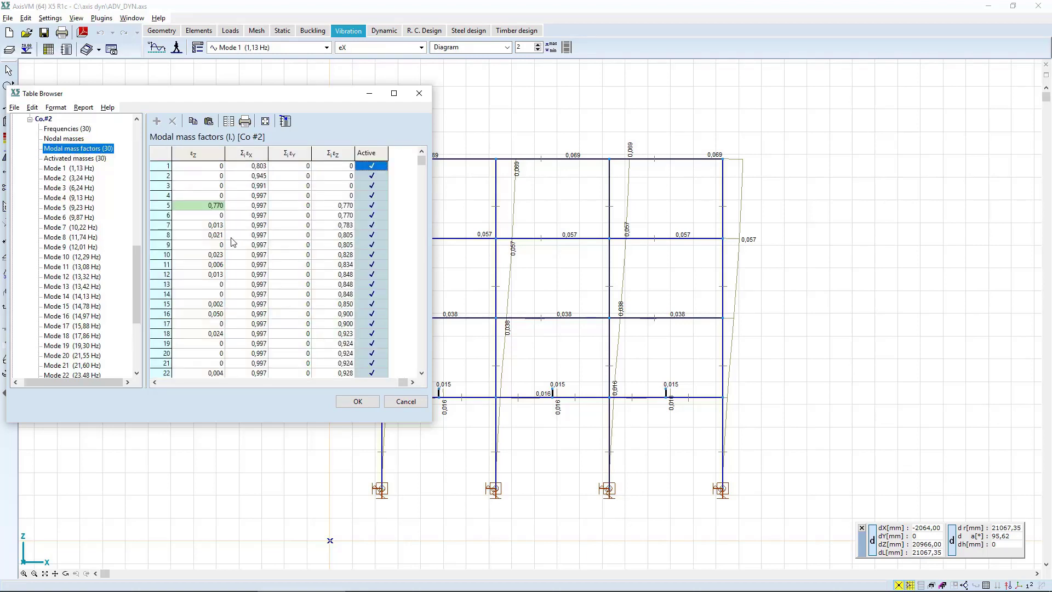
pyautogui.click(358, 402)
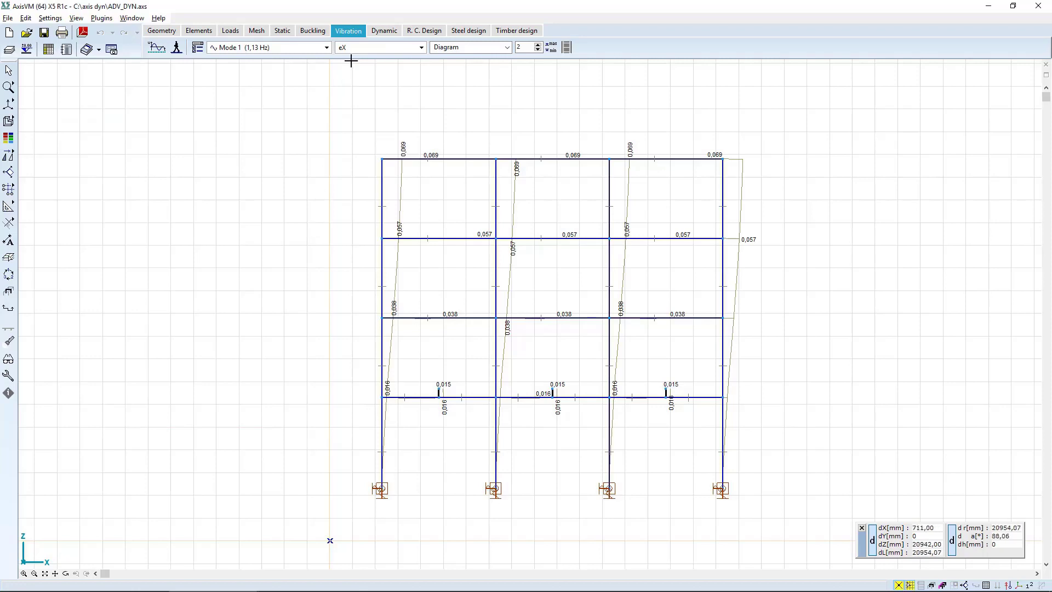
# Set up a dynamic analysis with Co.#1 as the static combination and DYN-EQ as the dynamic load case.
pyautogui.click(383, 31)
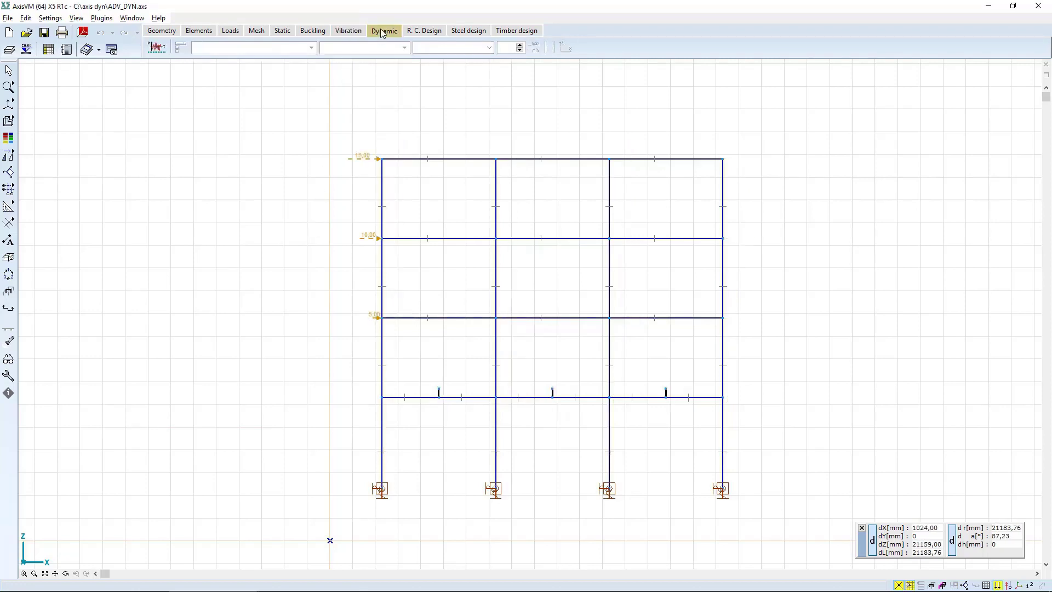
pyautogui.click(158, 49)
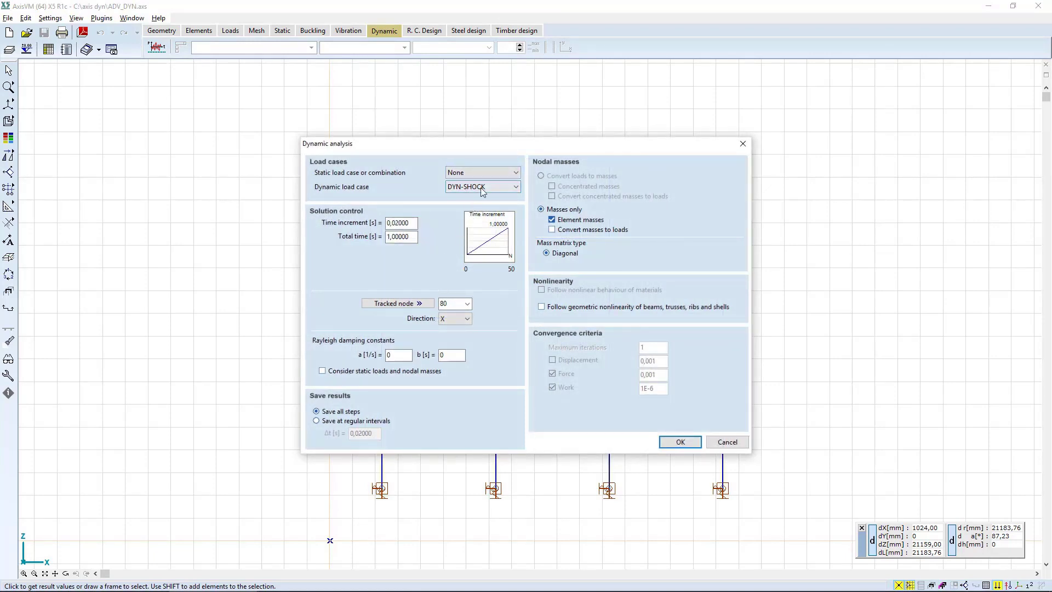
pyautogui.click(488, 172)
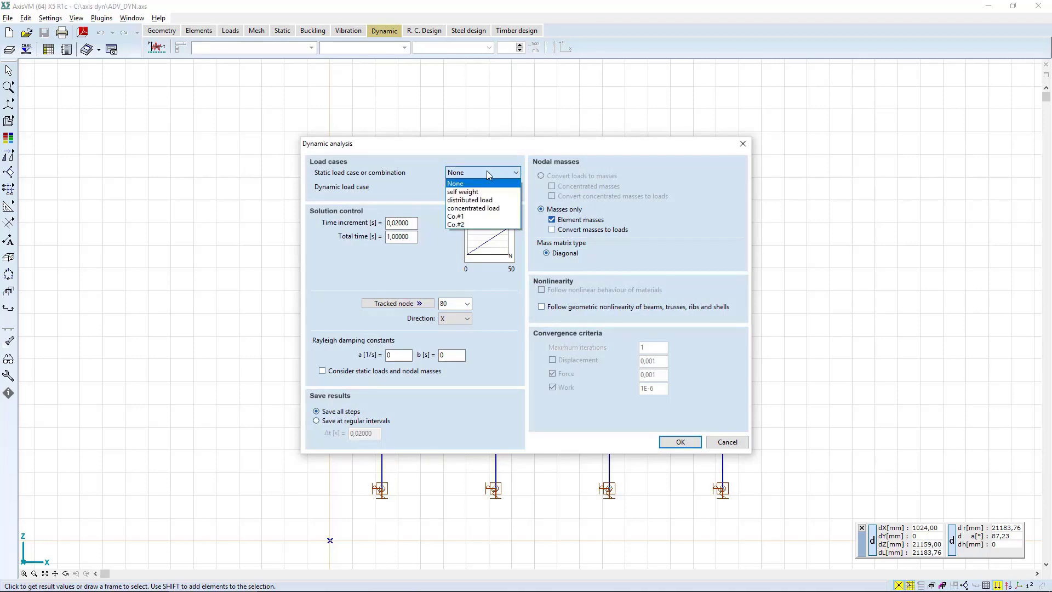
pyautogui.click(468, 216)
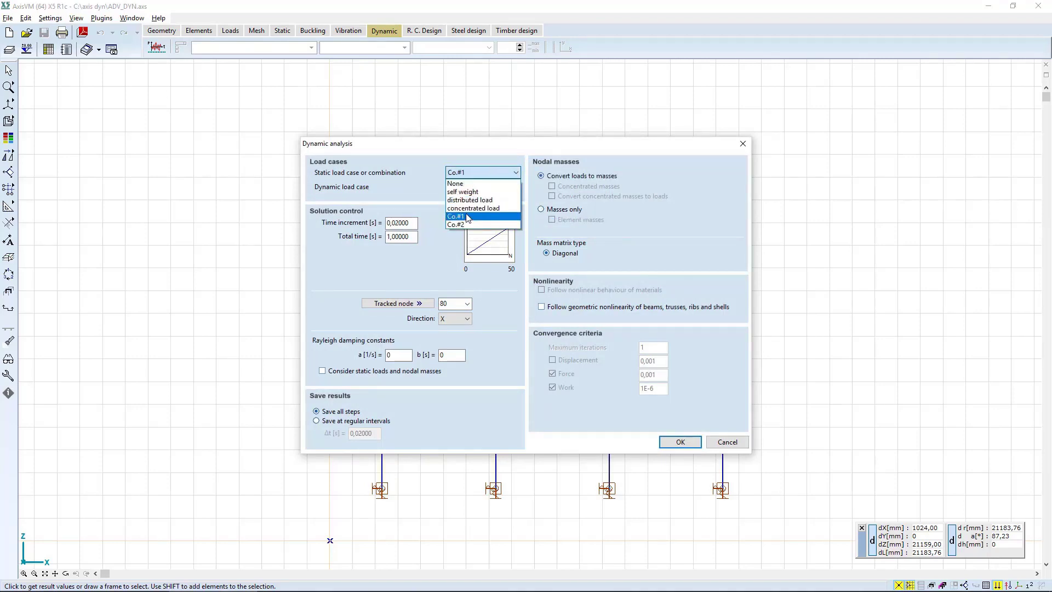
pyautogui.click(468, 216)
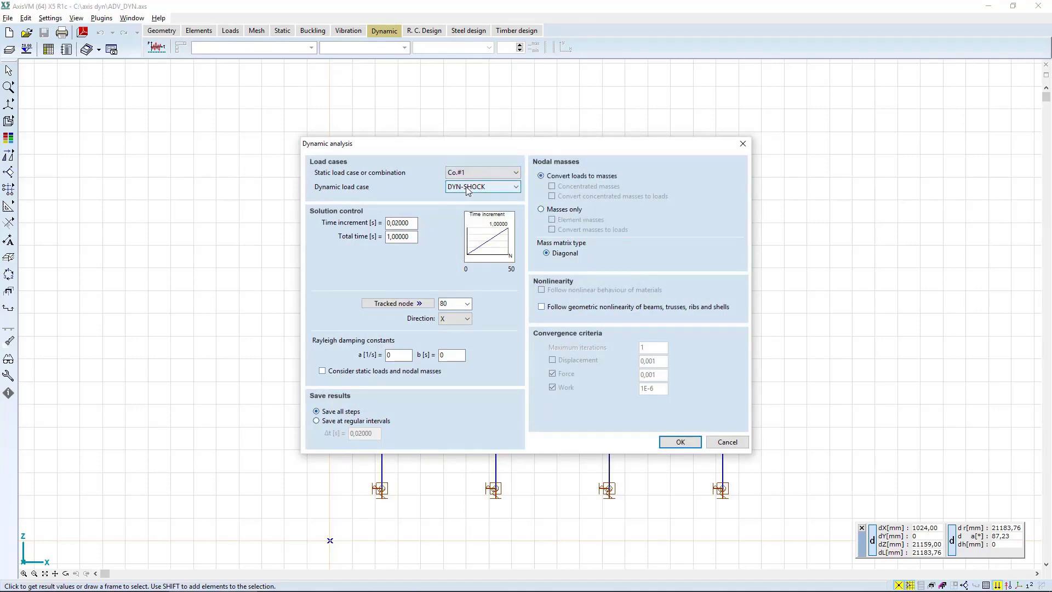
pyautogui.click(467, 189)
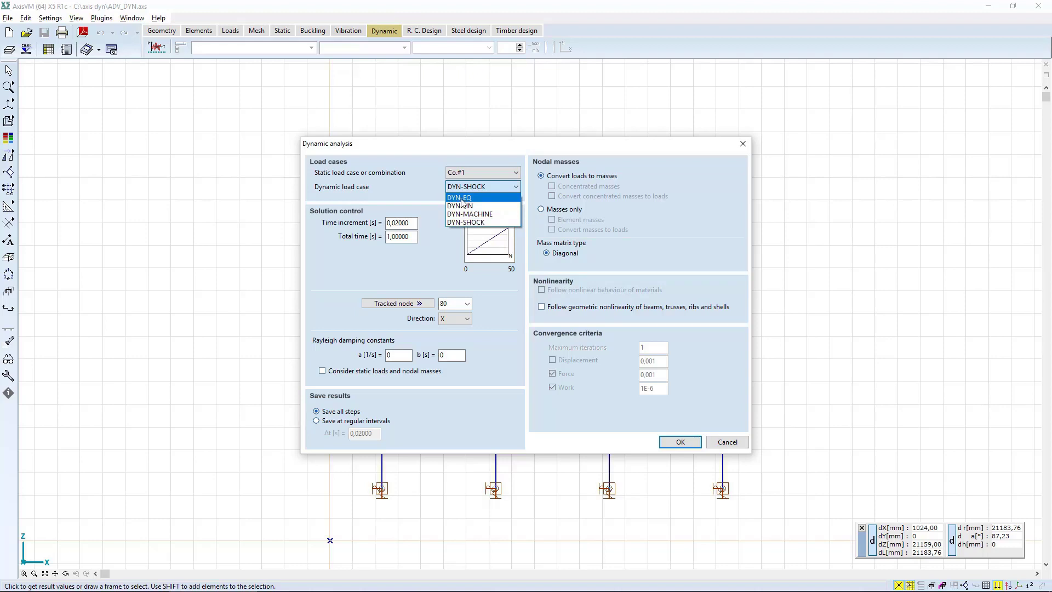
pyautogui.click(461, 198)
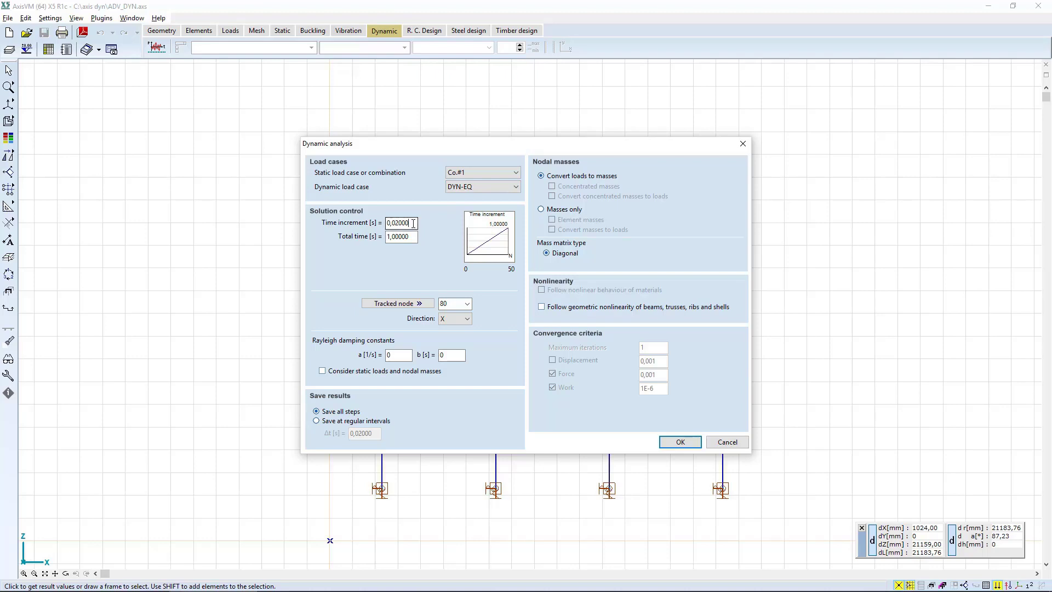
# Set the solution control to a time increment of 0,02 s and a total time of 21 s.
pyautogui.moveTo(413, 223); pyautogui.dragTo(328, 233)
pyautogui.write('0')
pyautogui.moveTo(414, 237); pyautogui.dragTo(373, 236)
pyautogui.write('21')
# Track node 17 in the X direction during the dynamic analysis.
pyautogui.click(416, 306)
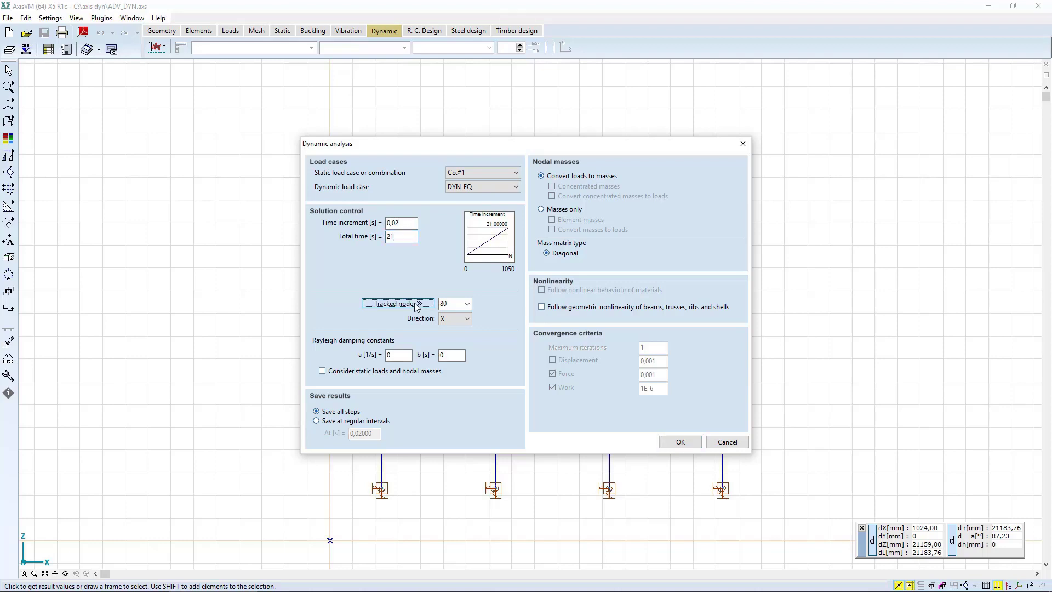
pyautogui.doubleClick(455, 303)
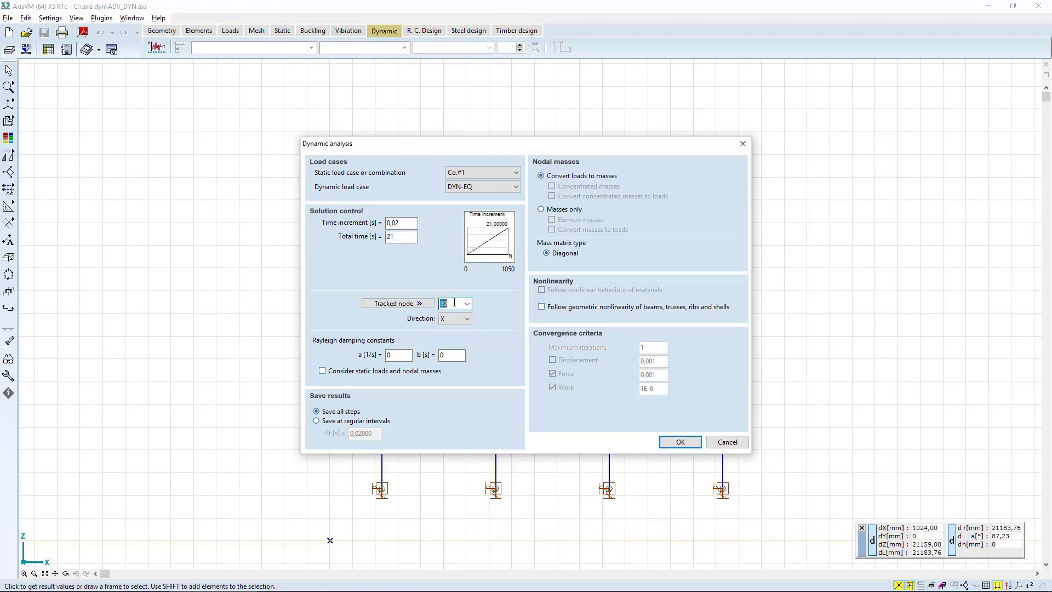
pyautogui.write('17')
pyautogui.click(446, 321)
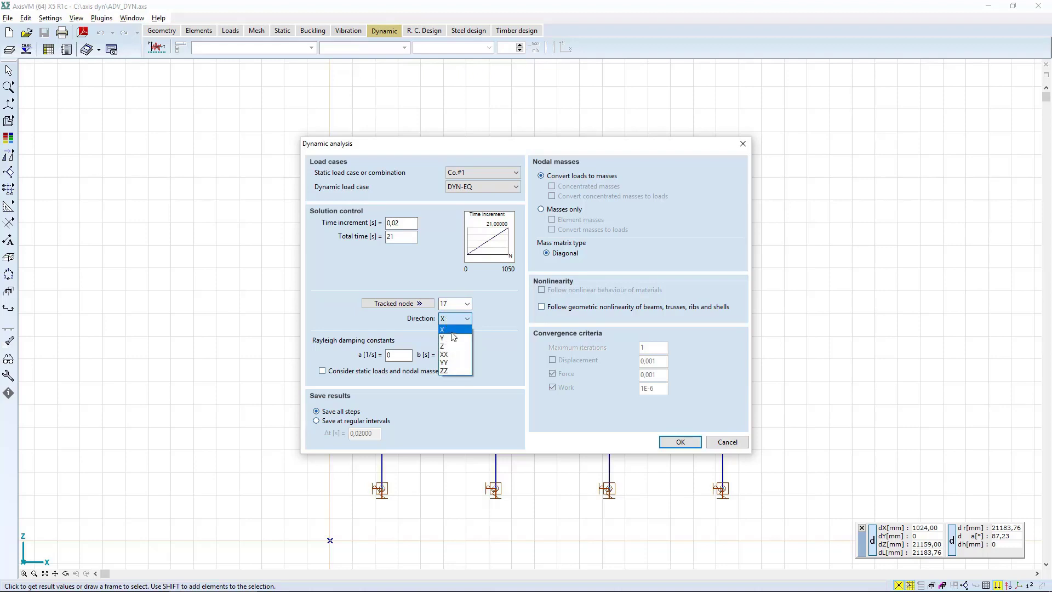
pyautogui.click(451, 329)
# Set the Rayleigh damping constants to a = 0,6265 1/s and b = 0,0016 s.
pyautogui.click(408, 353)
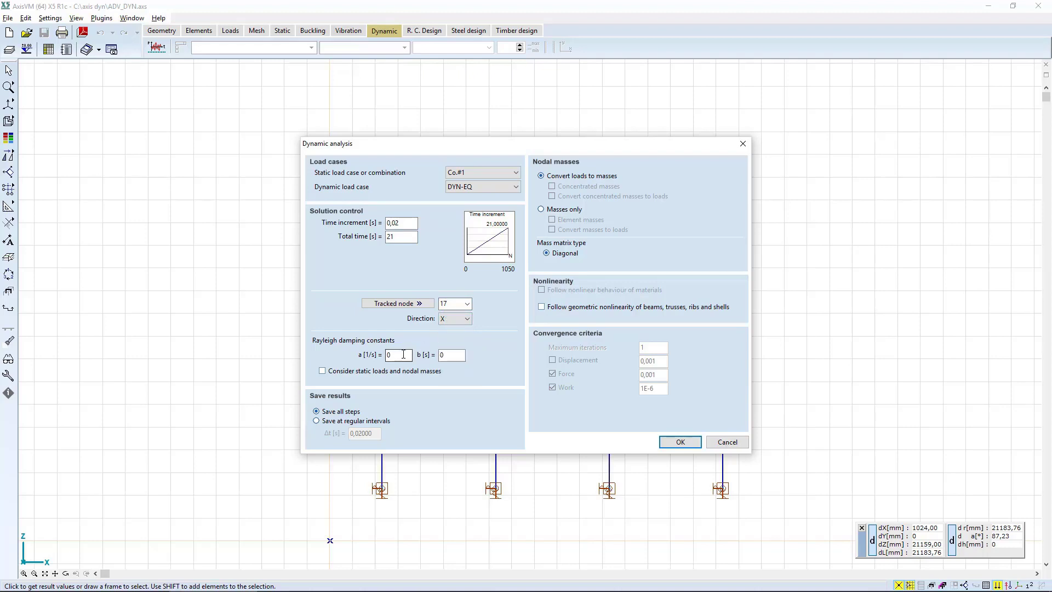
pyautogui.moveTo(376, 354); pyautogui.dragTo(330, 354)
pyautogui.write('0')
pyautogui.doubleClick(437, 355)
pyautogui.write('0016')
# Follow geometric nonlinearity of beams, trusses, ribs and shells, and run the DYN-EQ analysis to completion with only the iterations section expanded.
pyautogui.click(565, 310)
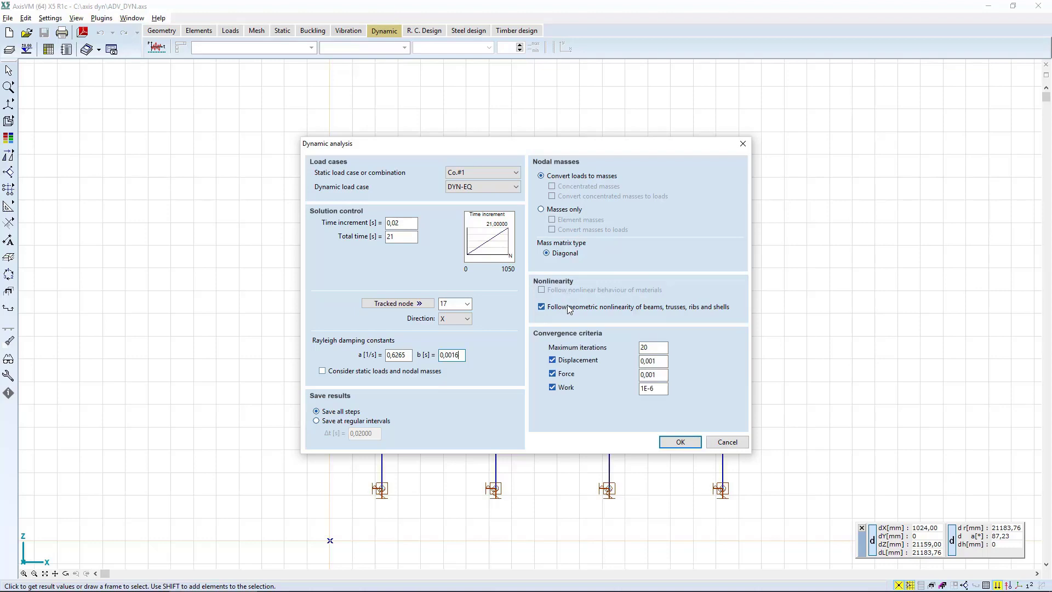
pyautogui.click(680, 442)
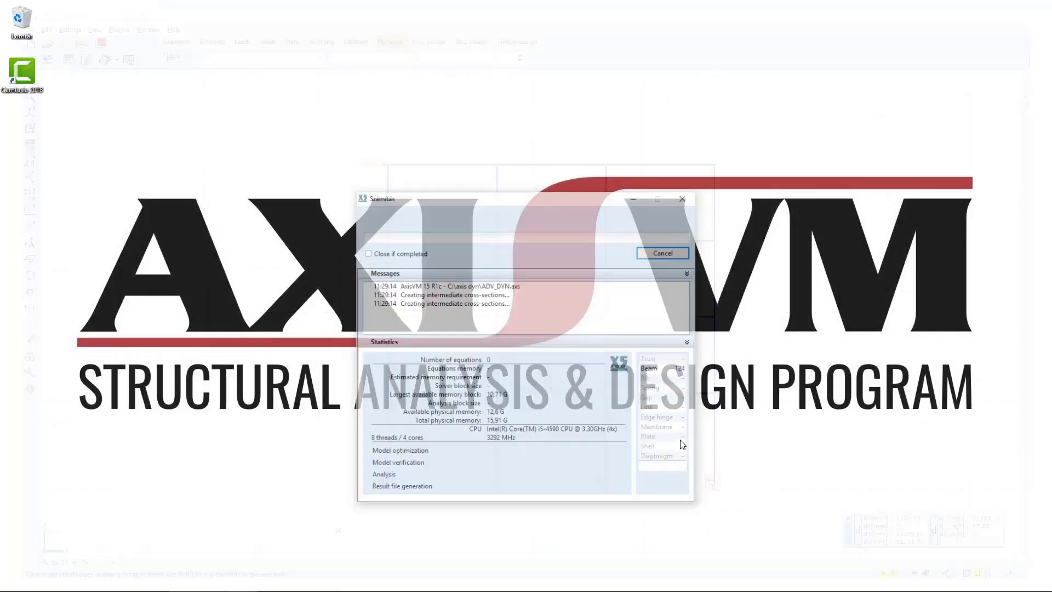
pyautogui.moveTo(517, 201); pyautogui.dragTo(510, 9)
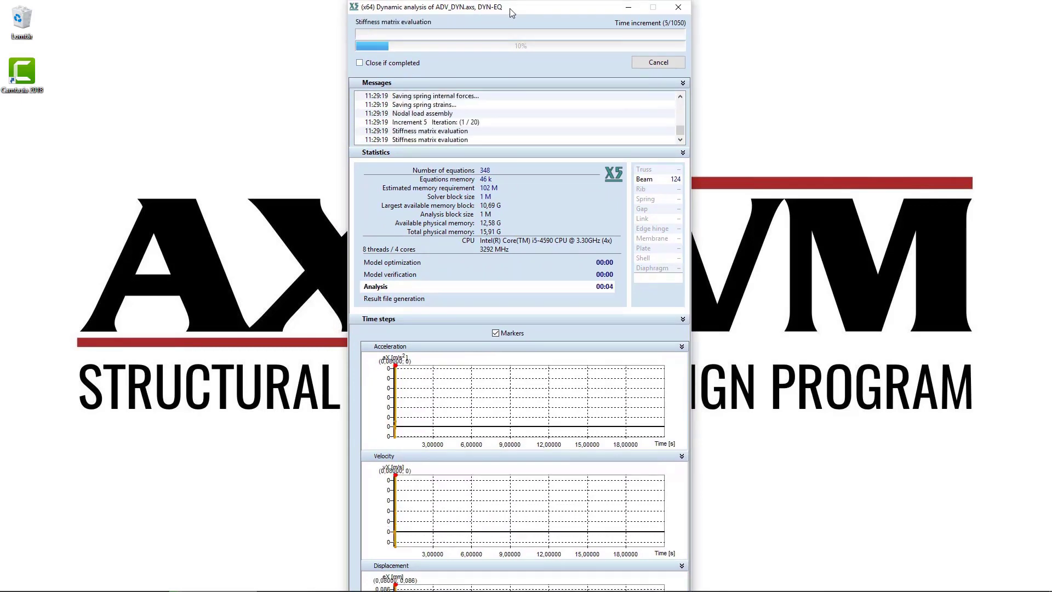
pyautogui.click(493, 151)
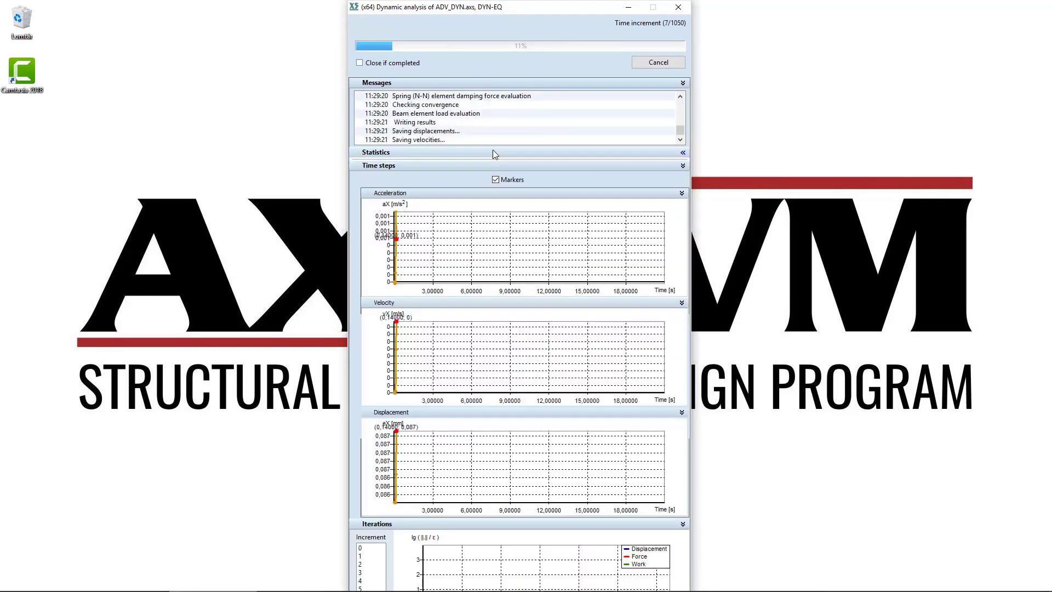
pyautogui.click(474, 85)
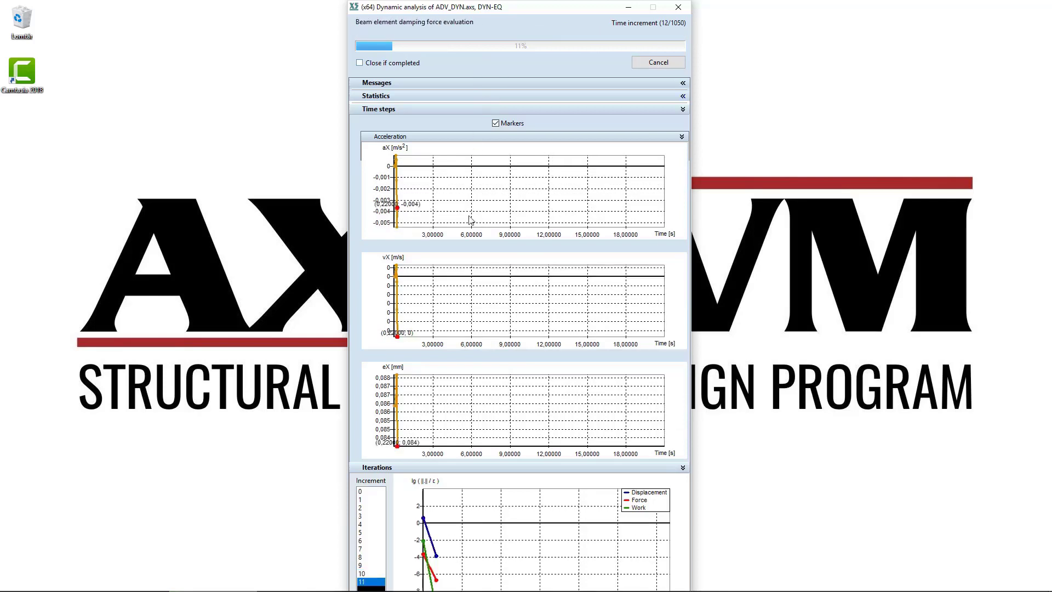
pyautogui.click(495, 108)
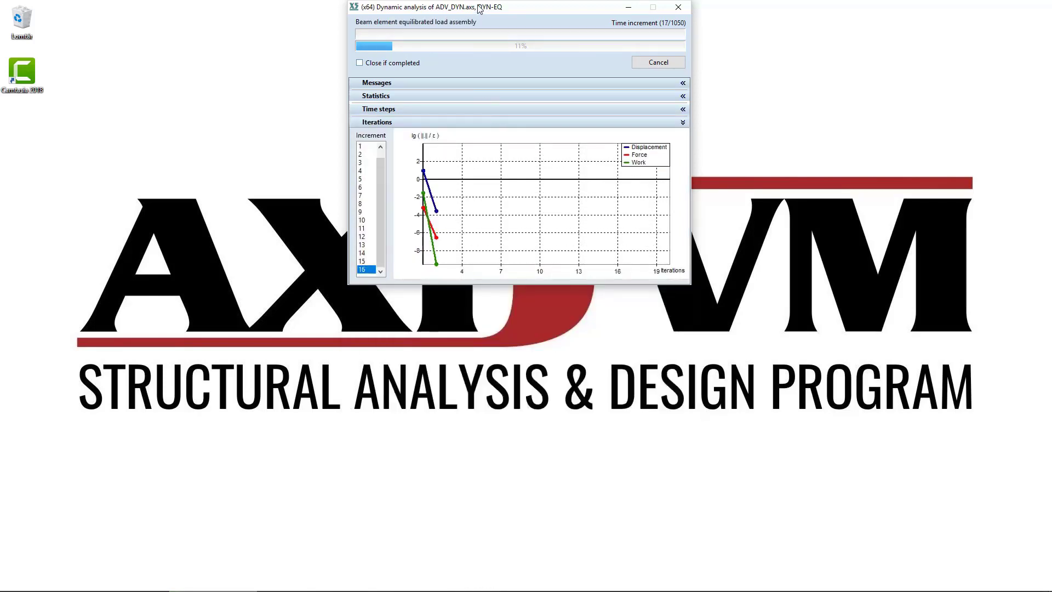
pyautogui.moveTo(478, 7); pyautogui.dragTo(484, 244)
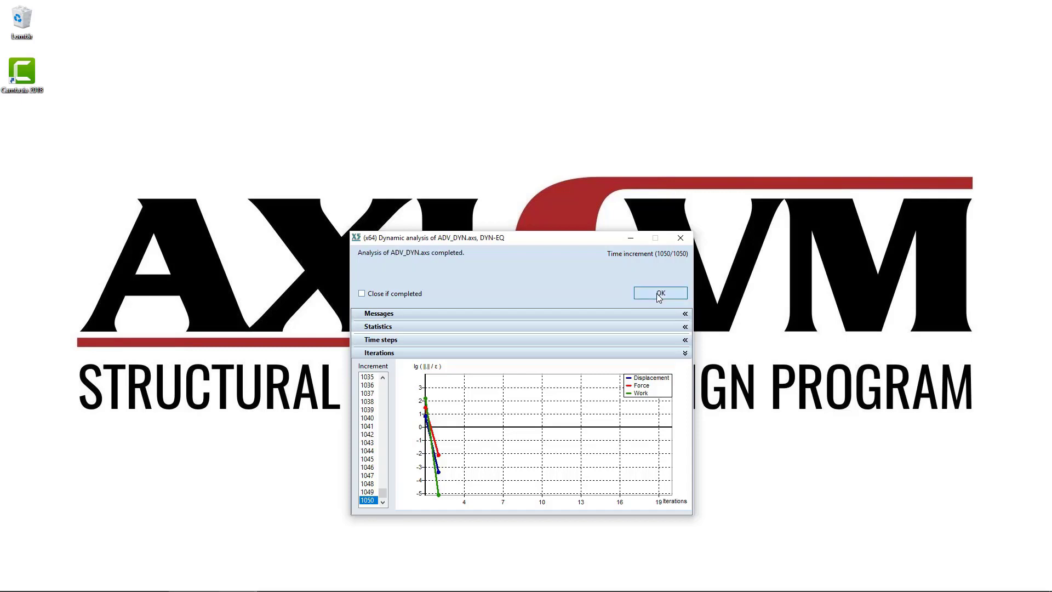
pyautogui.click(658, 294)
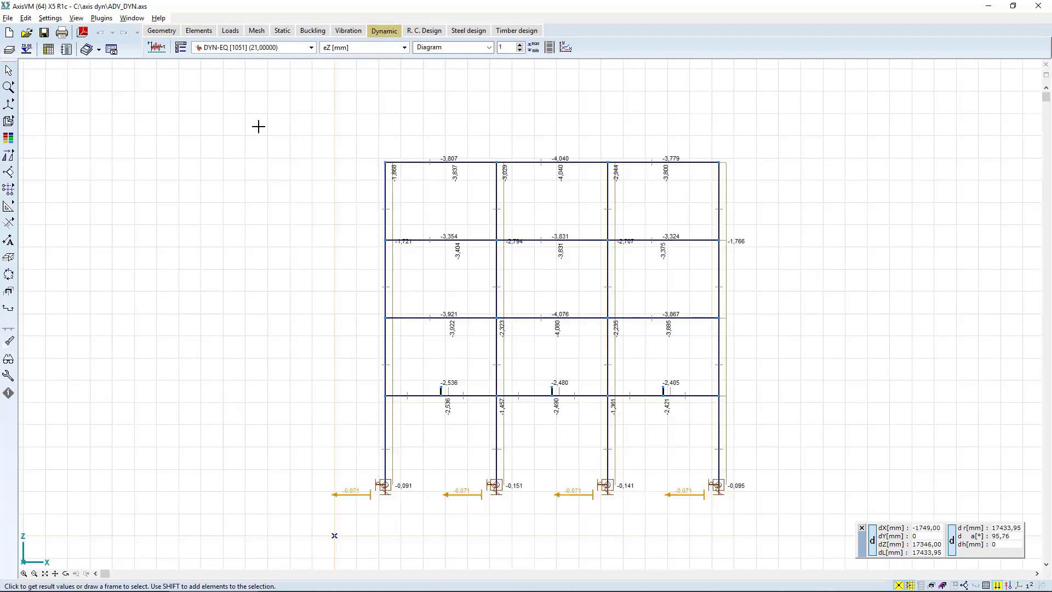
# Run a dynamic analysis of DYN-SIN with Co.#1, using a time increment of 0,01 s and a total time of 10 s.
pyautogui.click(160, 47)
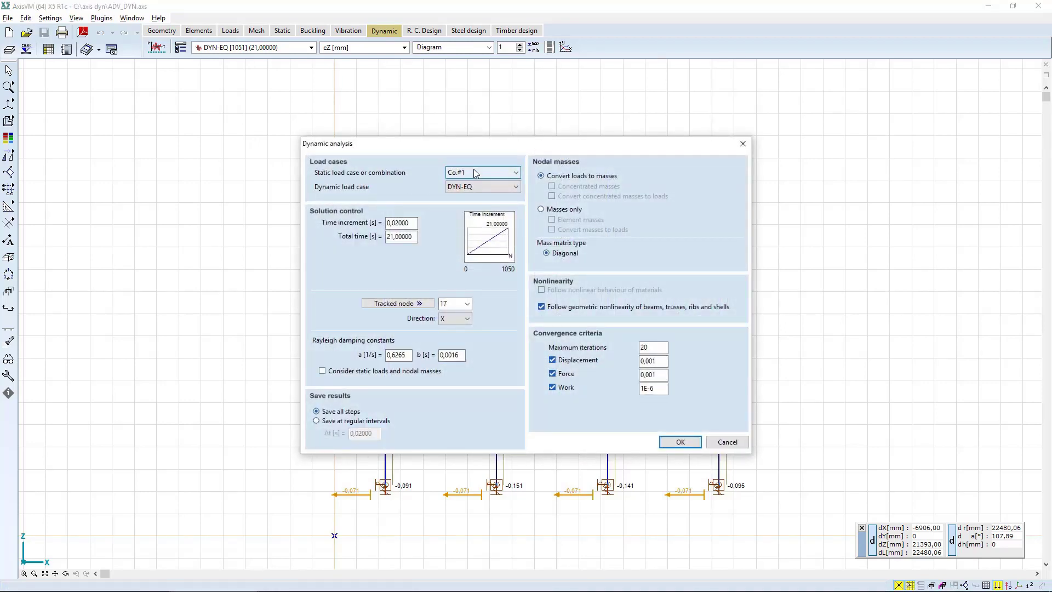
pyautogui.click(472, 187)
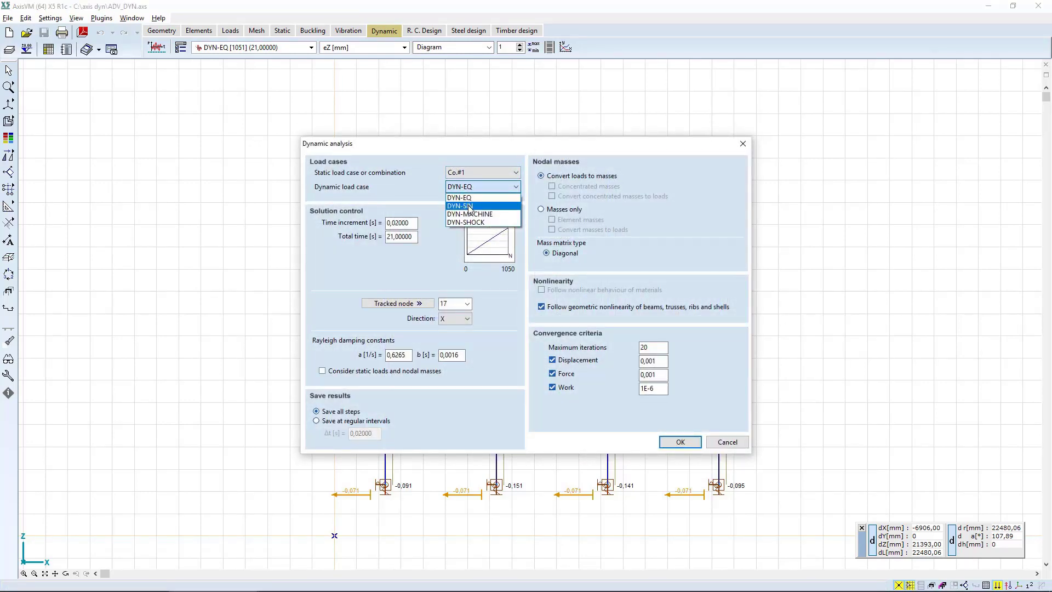
pyautogui.click(470, 206)
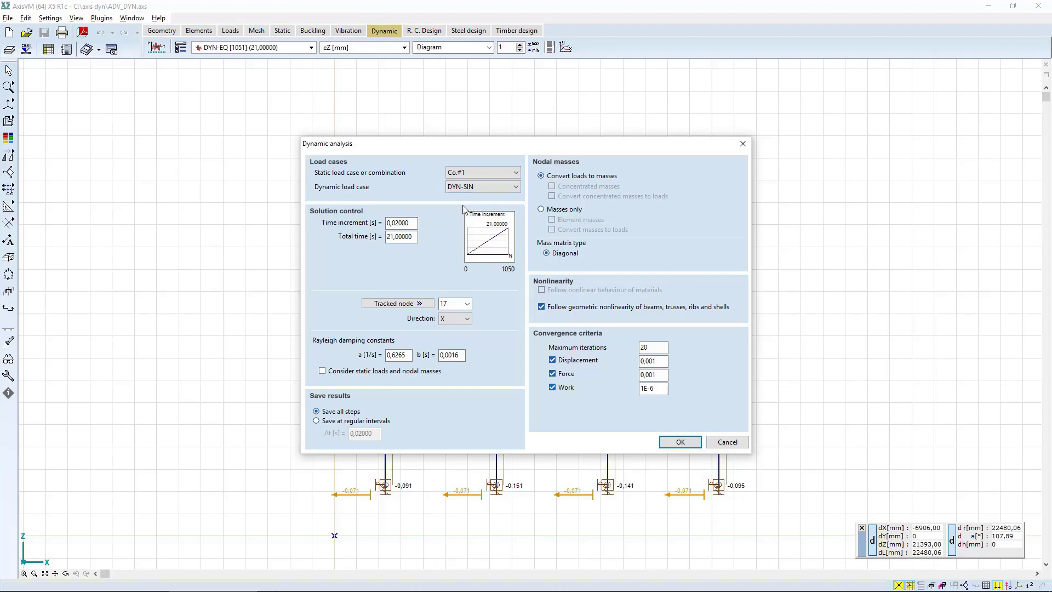
pyautogui.moveTo(414, 223); pyautogui.dragTo(383, 223)
pyautogui.write('0,01')
pyautogui.moveTo(415, 236); pyautogui.dragTo(377, 238)
pyautogui.write('10')
pyautogui.click(678, 442)
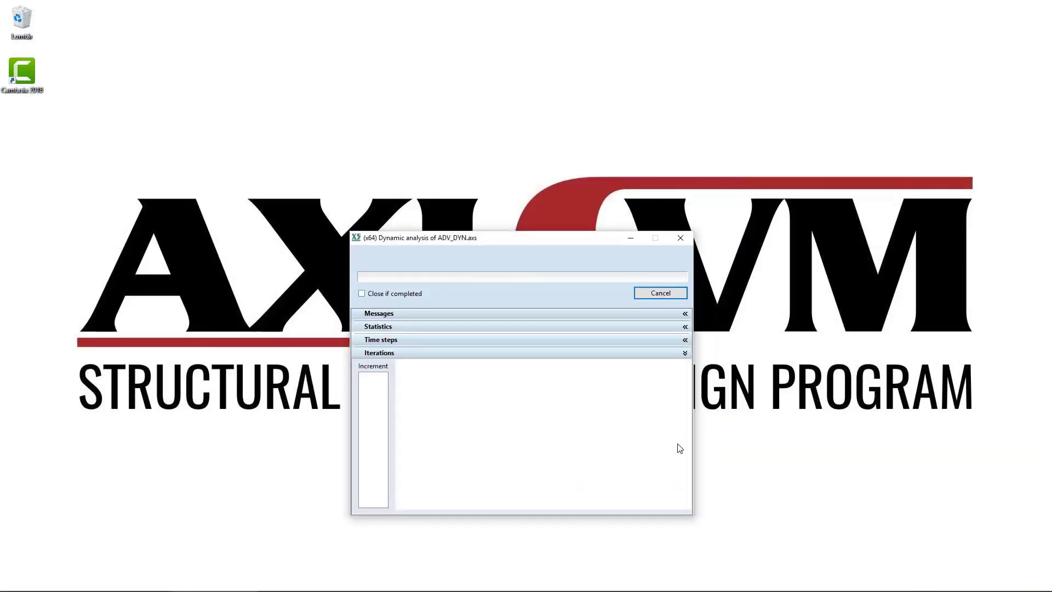
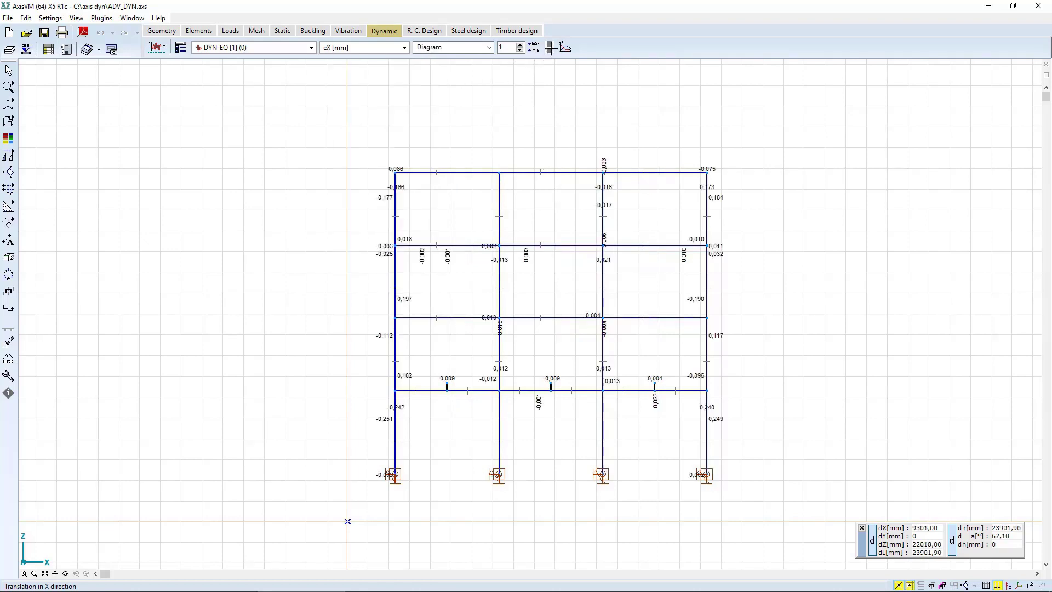
# Open and close the DYN-EQ animation preview, and turn off the result values on nodes and lines and the Min./Max. only option.
pyautogui.click(550, 48)
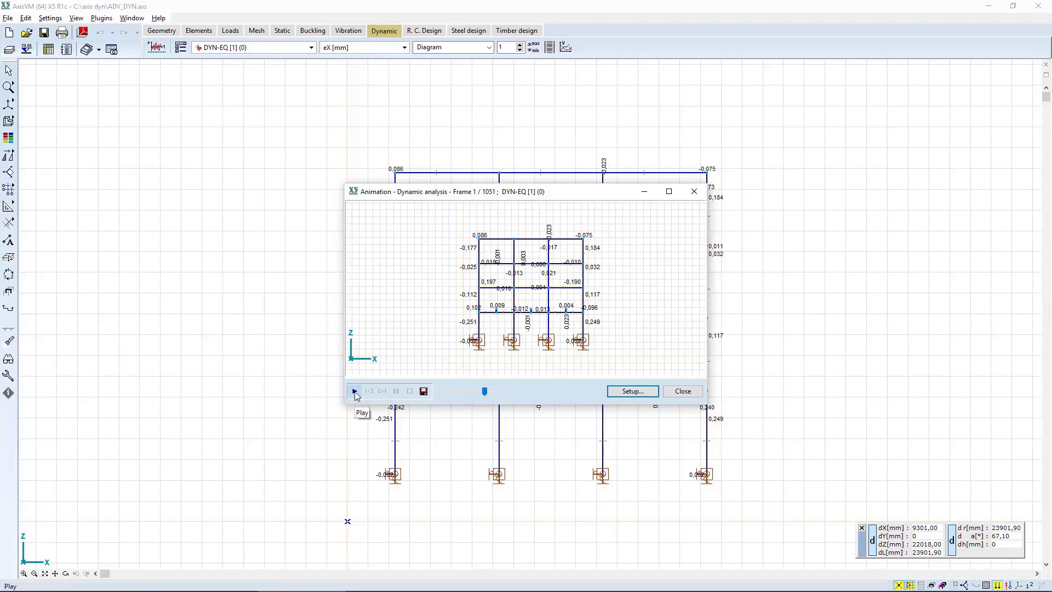
pyautogui.press('Escape')
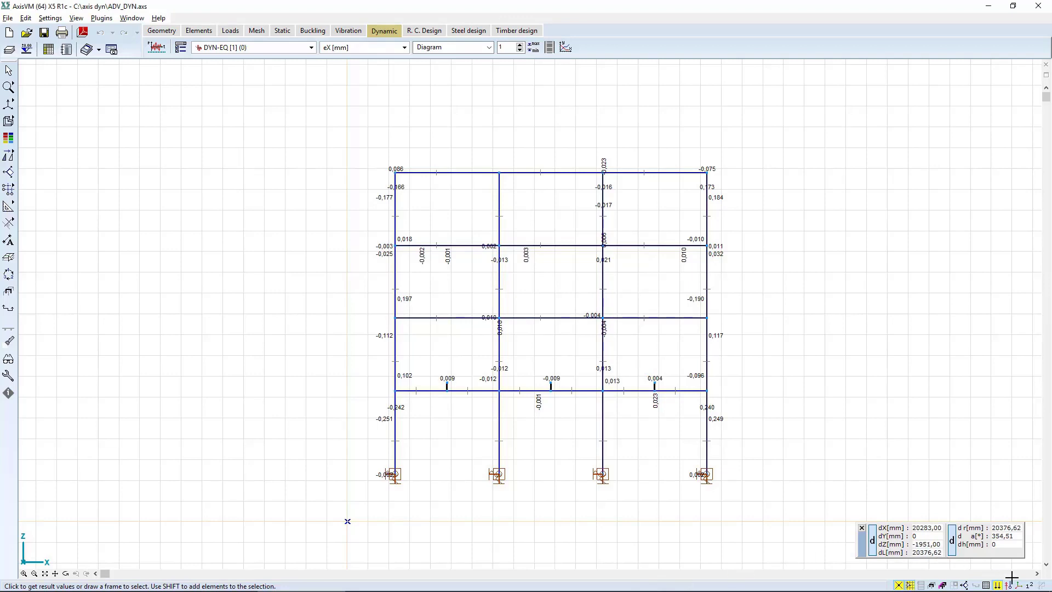
pyautogui.click(1029, 584)
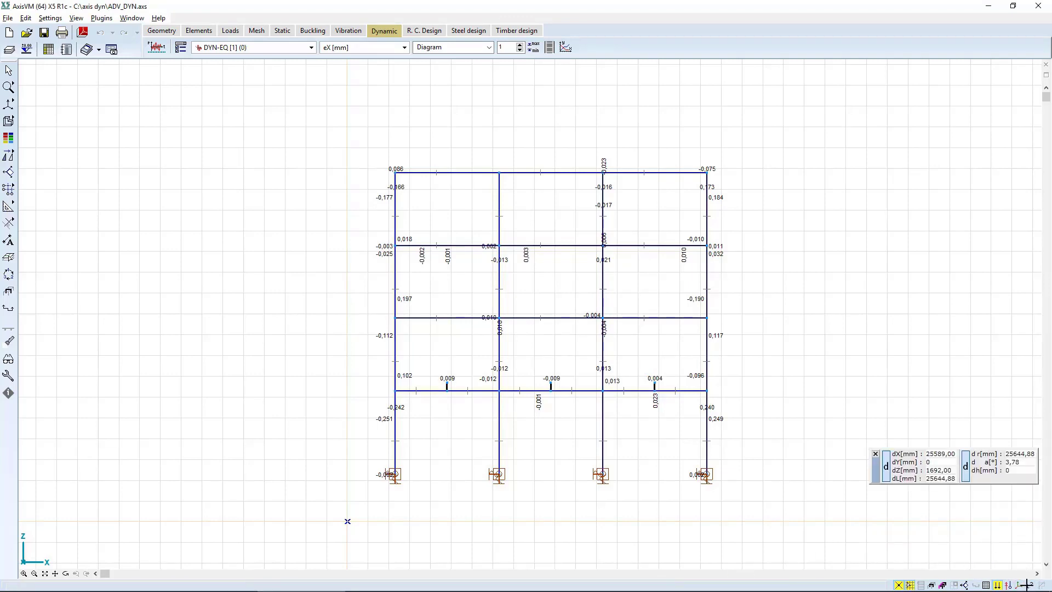
pyautogui.moveTo(1028, 584)
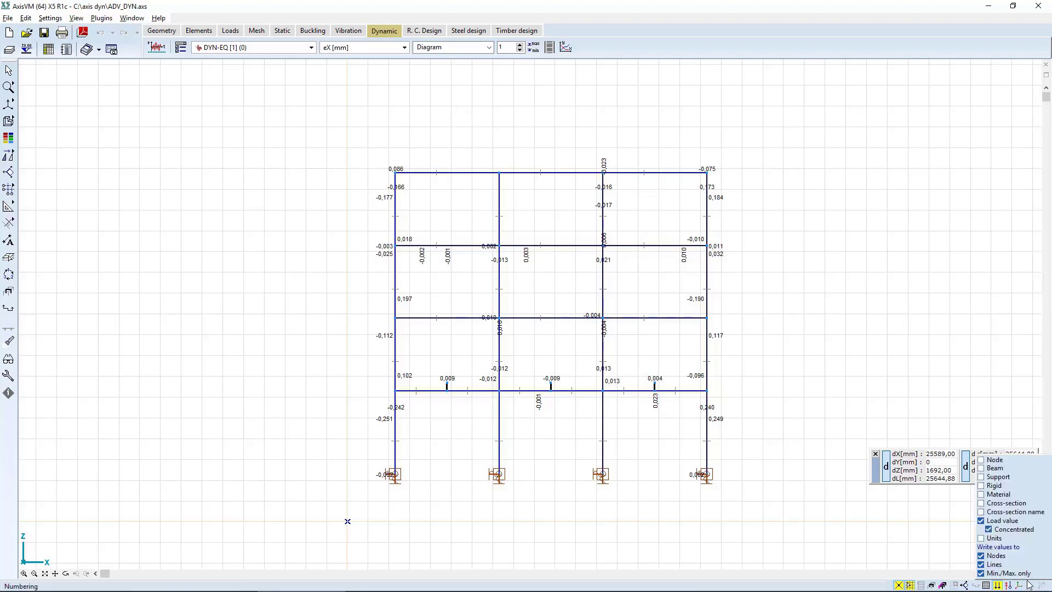
pyautogui.click(994, 558)
pyautogui.click(992, 566)
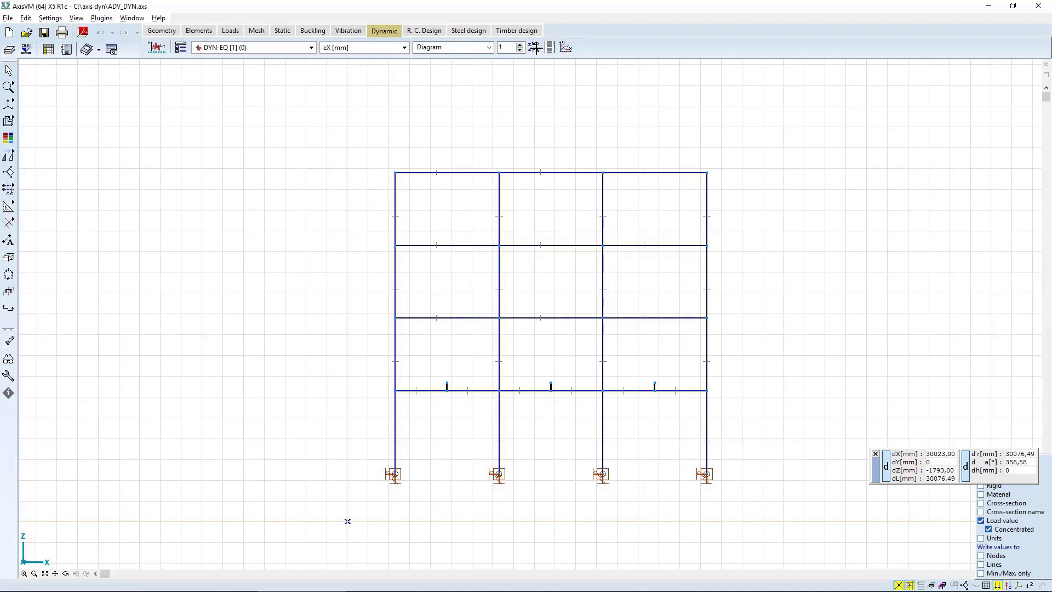
# Display the DYN-EQ displacement results on the deformed shape with a scale factor of 3.
pyautogui.click(181, 47)
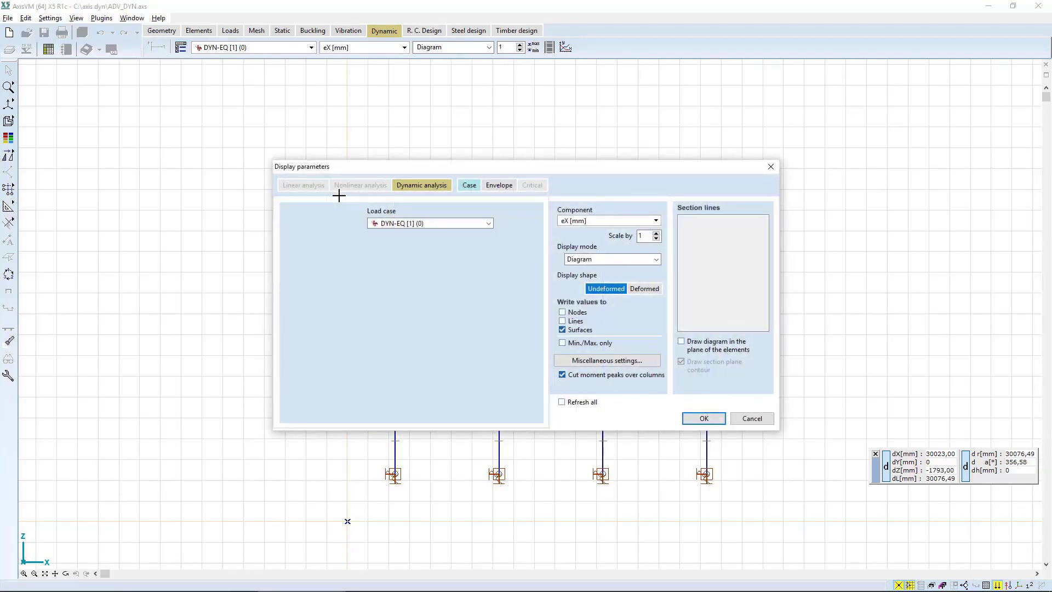
pyautogui.click(645, 289)
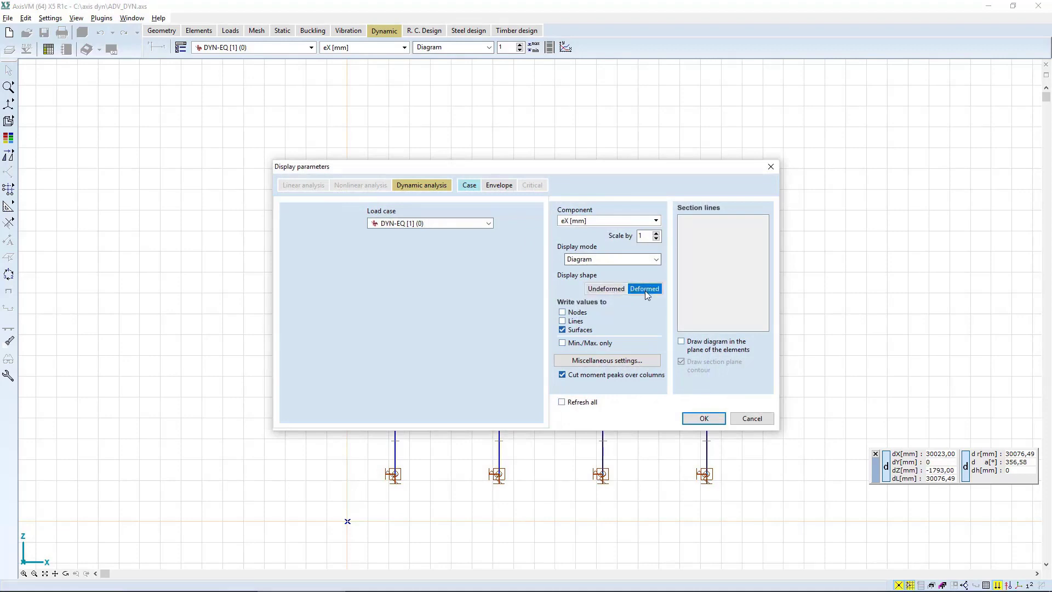
pyautogui.click(704, 417)
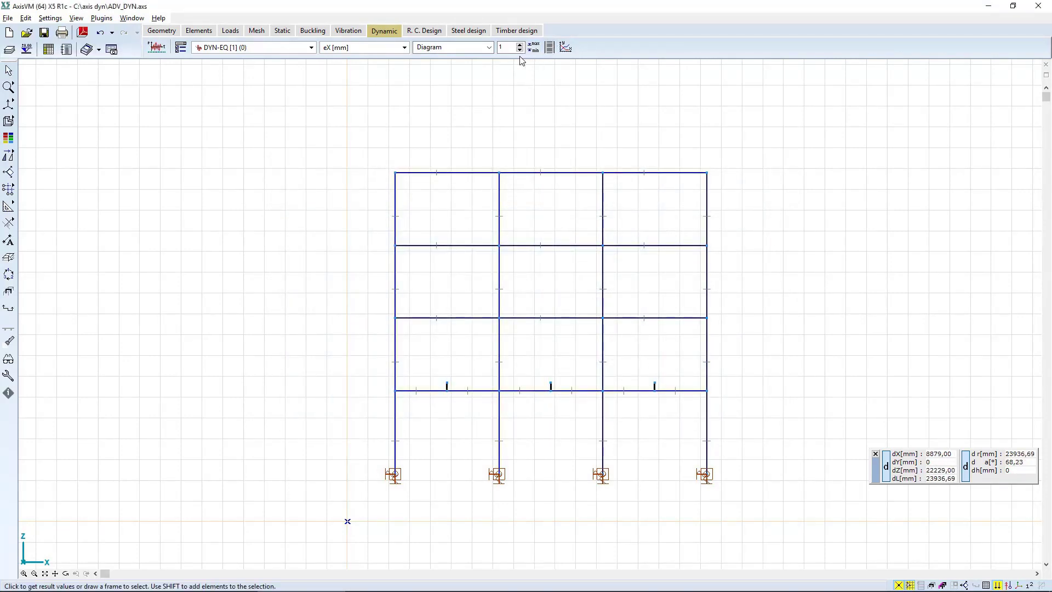
pyautogui.moveTo(508, 48); pyautogui.dragTo(468, 48)
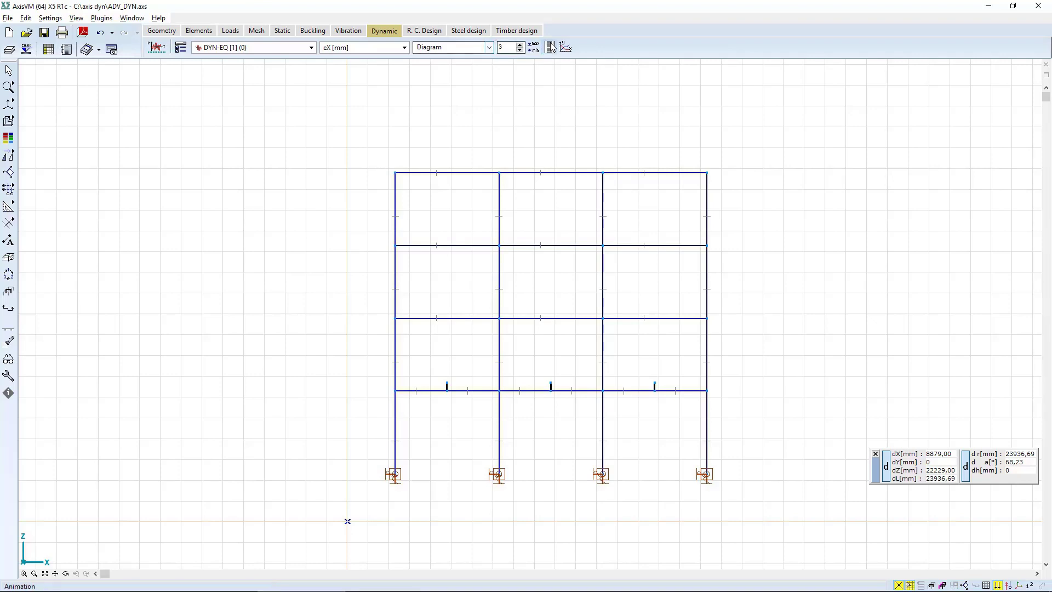
# Play and stop the DYN-EQ animation, review its recording parameters, and close the animation preview.
pyautogui.click(550, 48)
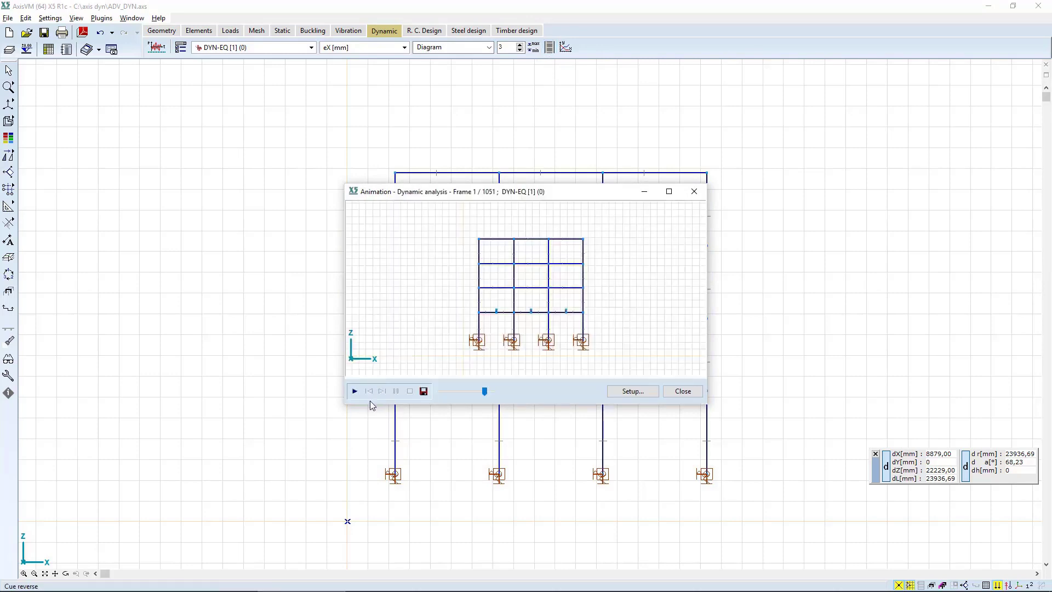
pyautogui.click(354, 392)
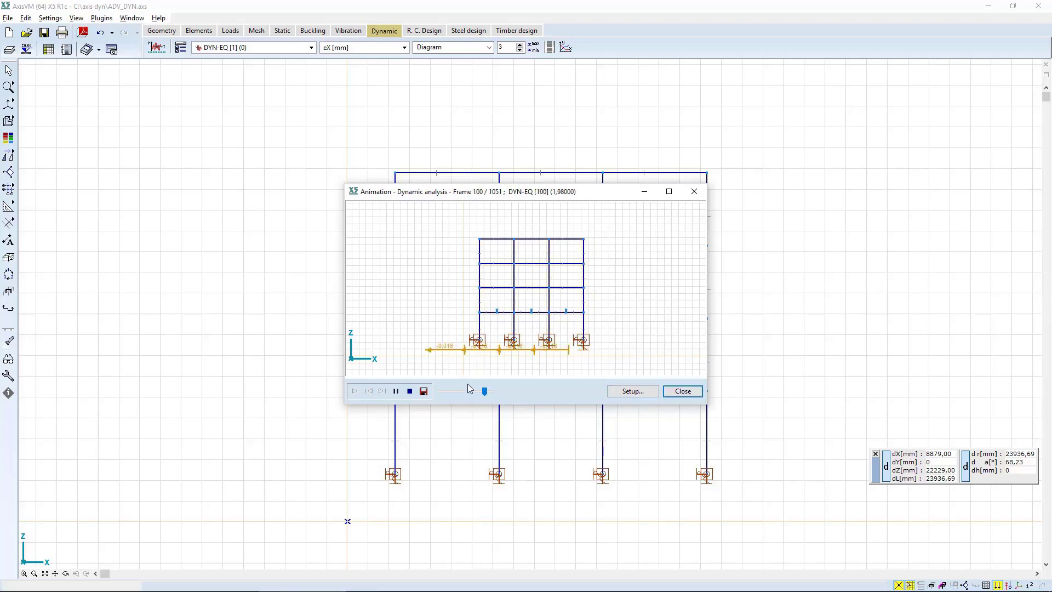
pyautogui.click(410, 390)
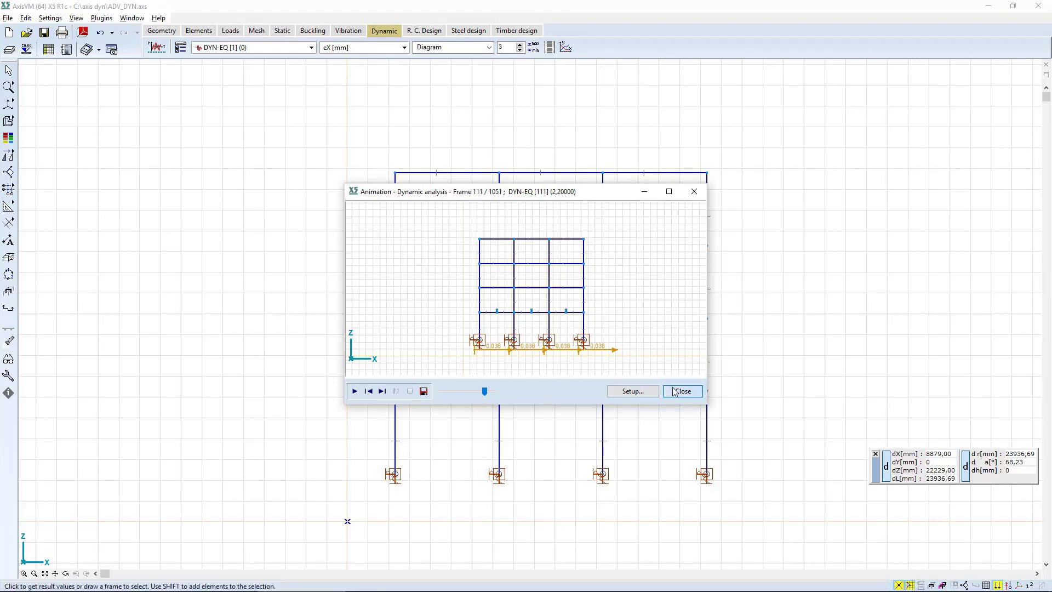
pyautogui.click(648, 391)
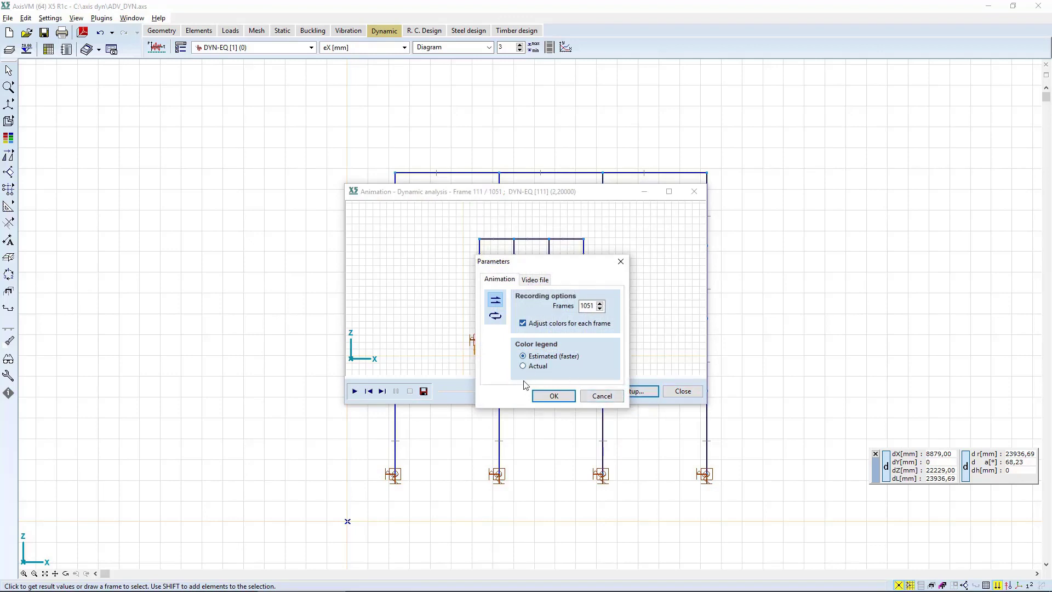
pyautogui.click(554, 395)
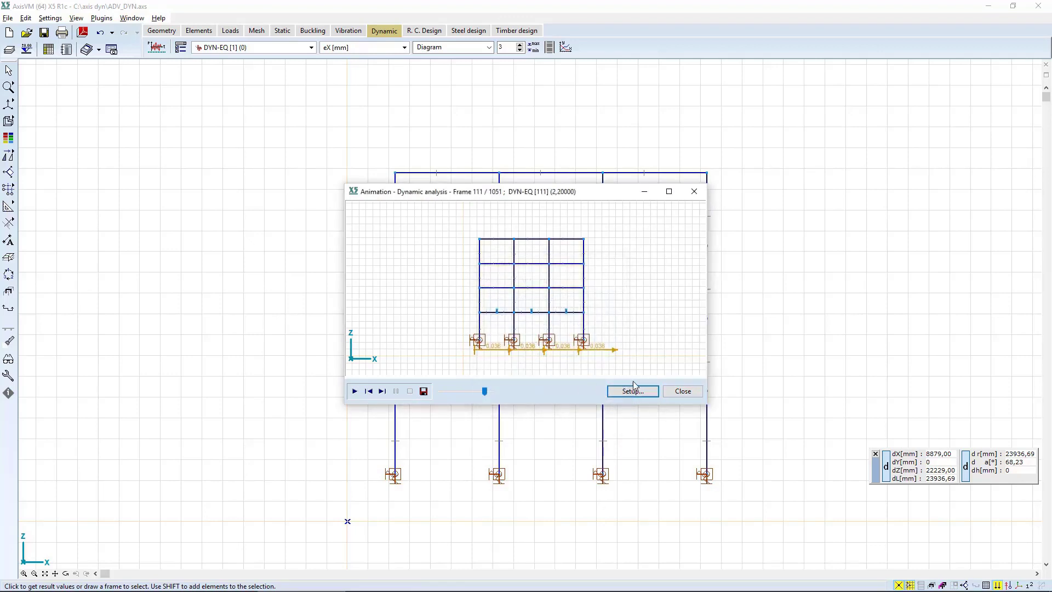
pyautogui.click(681, 392)
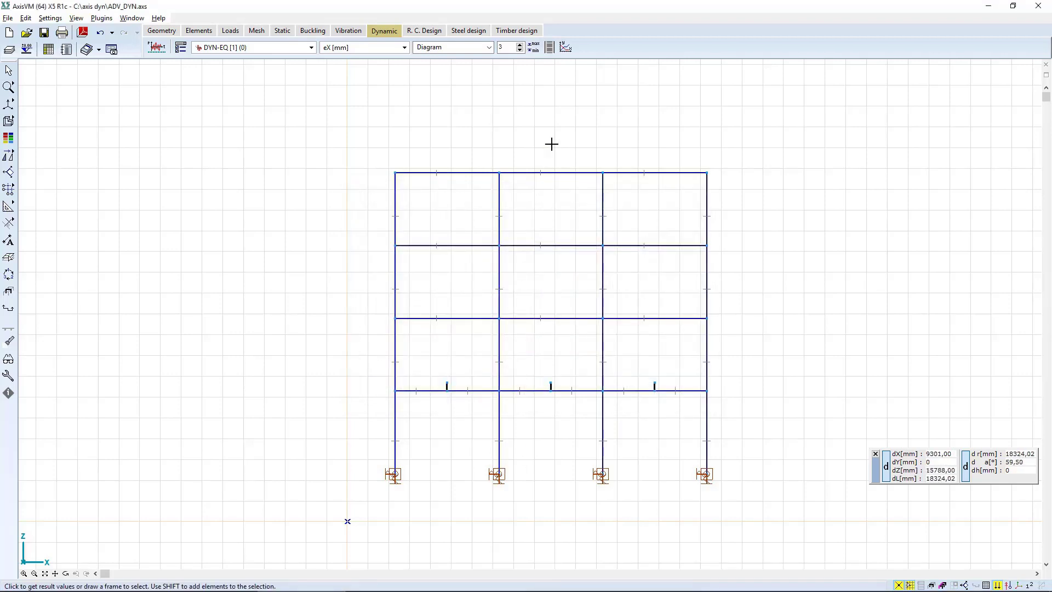
# Plot a DYN-EQ diagram with Time [s] as X1 component and the aX acceleration of node 1 as Y1 component.
pyautogui.click(565, 48)
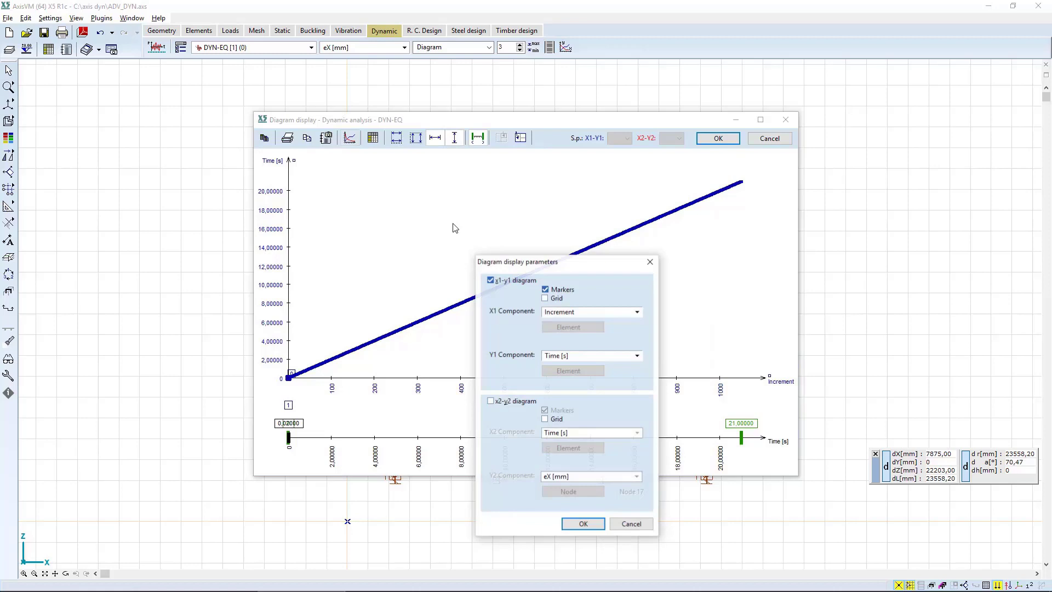
pyautogui.click(604, 316)
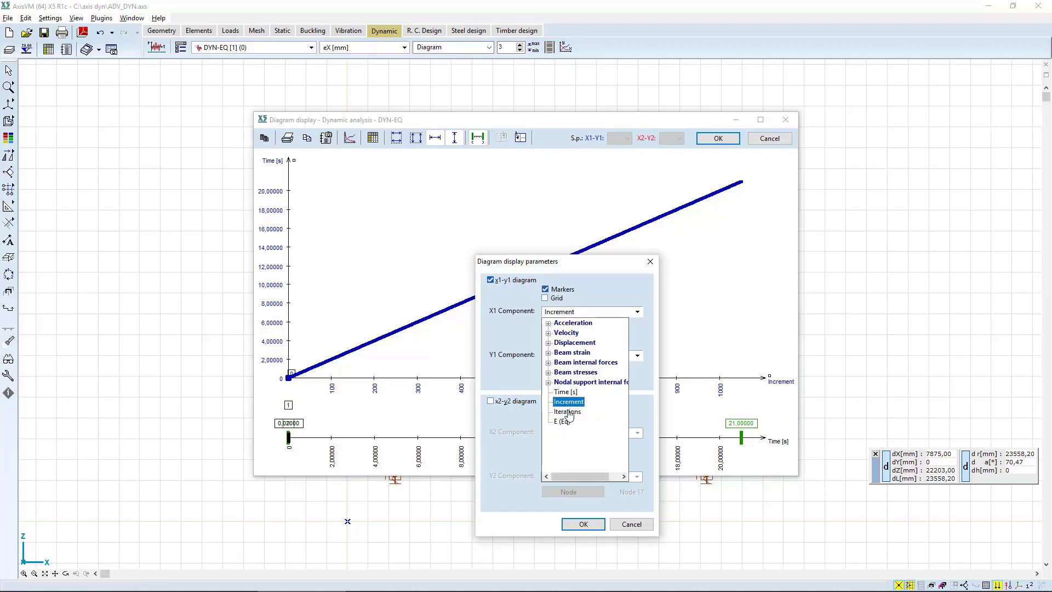
pyautogui.click(565, 391)
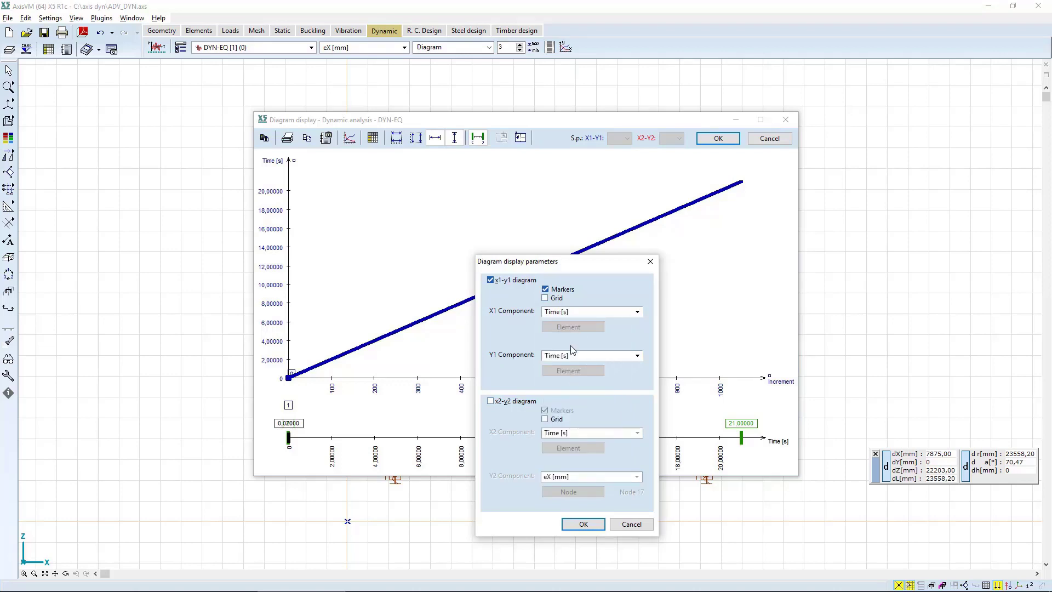
pyautogui.click(570, 358)
pyautogui.doubleClick(570, 367)
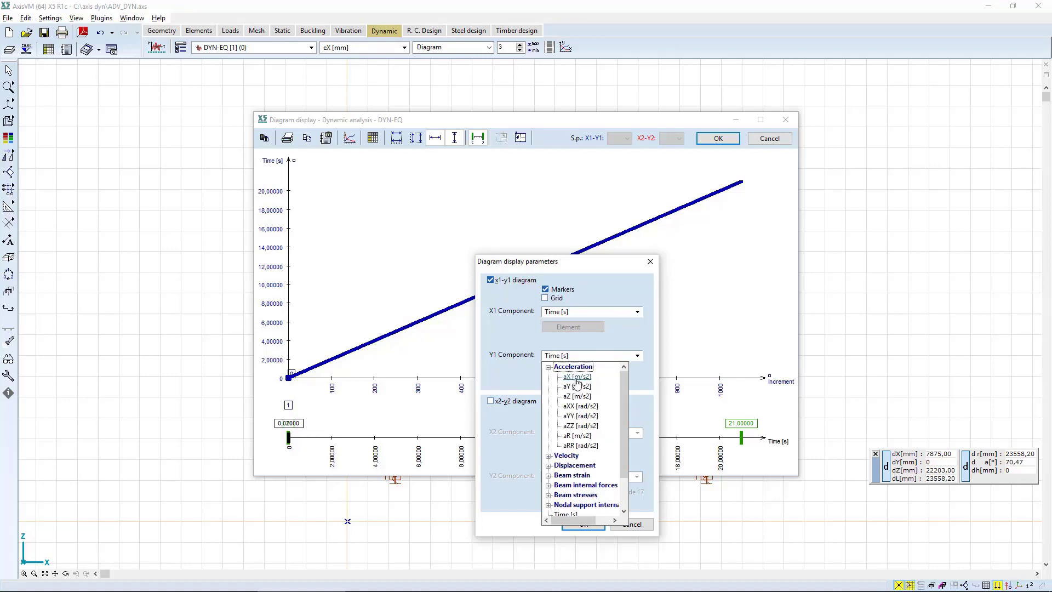
pyautogui.click(577, 377)
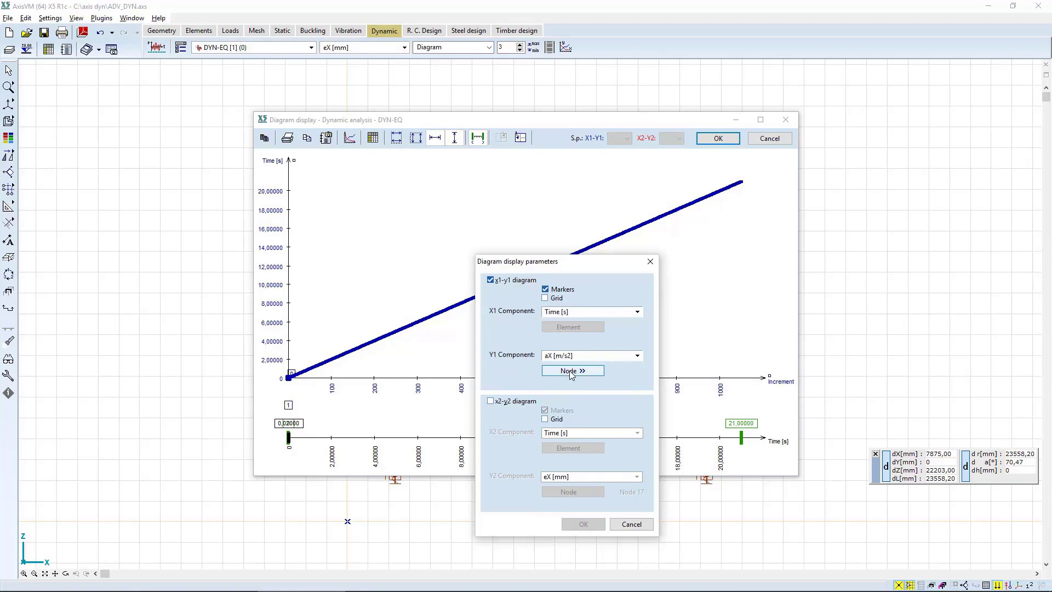
pyautogui.click(570, 371)
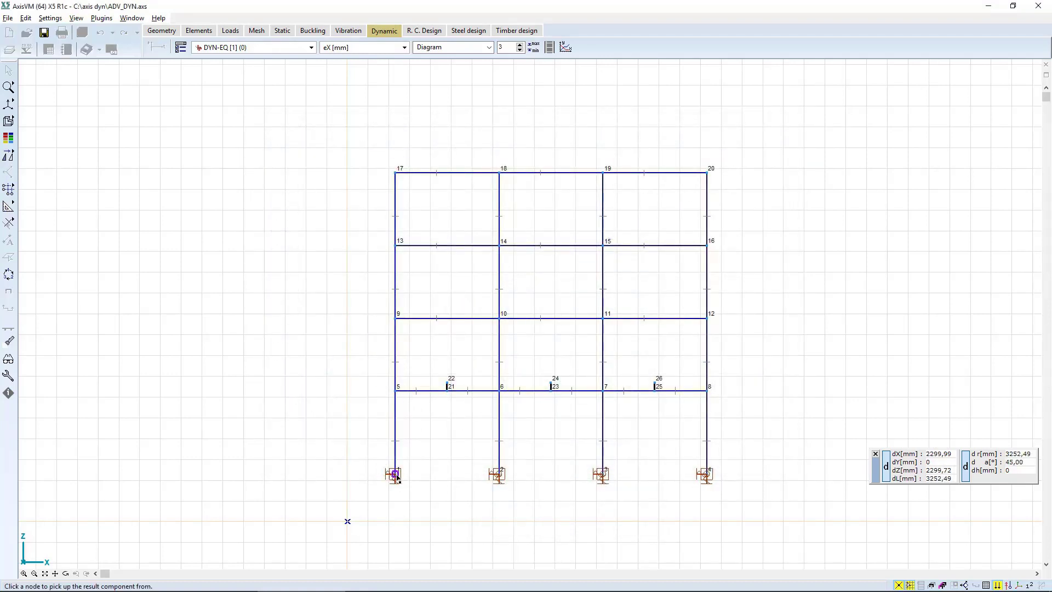
pyautogui.click(395, 474)
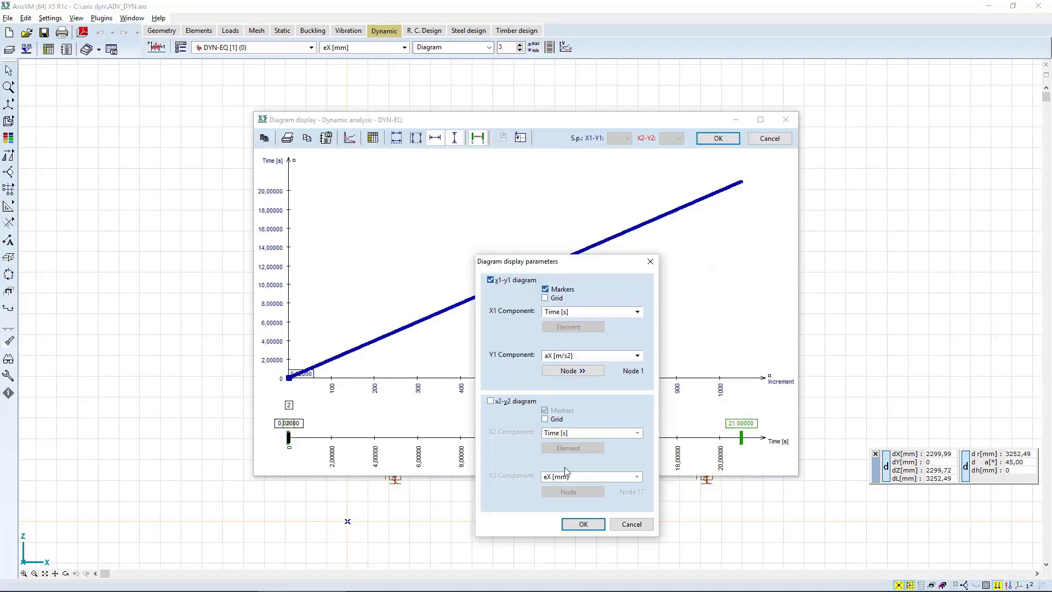
pyautogui.click(583, 525)
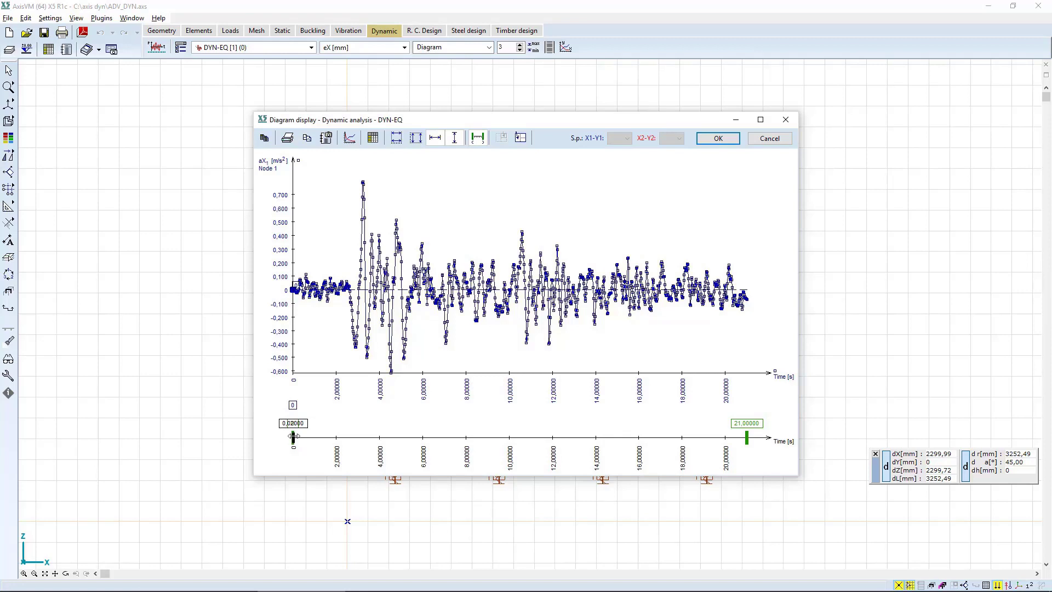
# Move the diagram's current time marker to 6,52 s and limit the displayed interval to 3,52–9,62 s.
pyautogui.moveTo(293, 436); pyautogui.dragTo(434, 437)
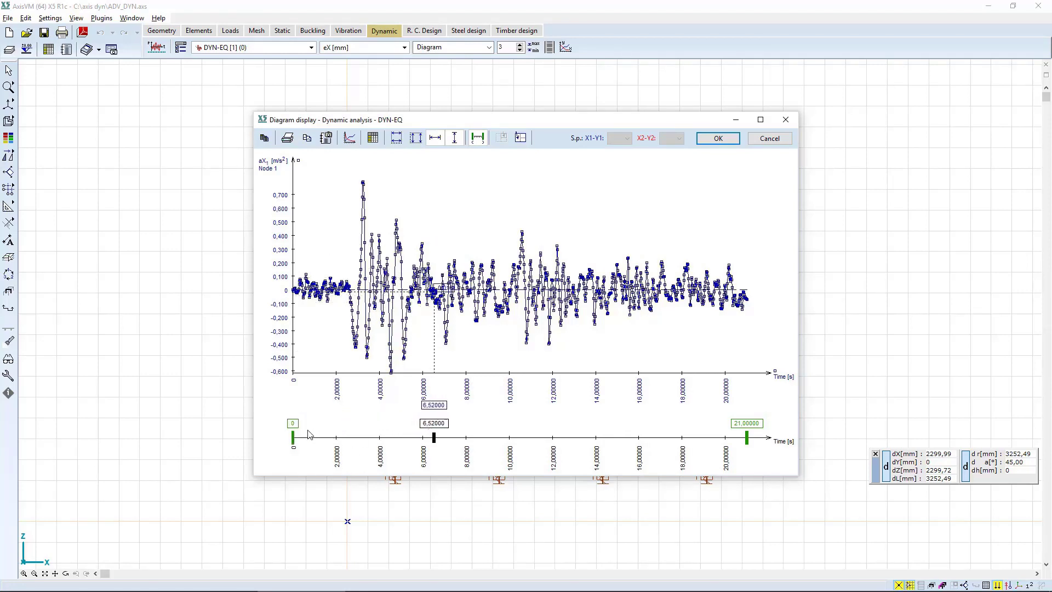
pyautogui.moveTo(294, 437); pyautogui.dragTo(369, 436)
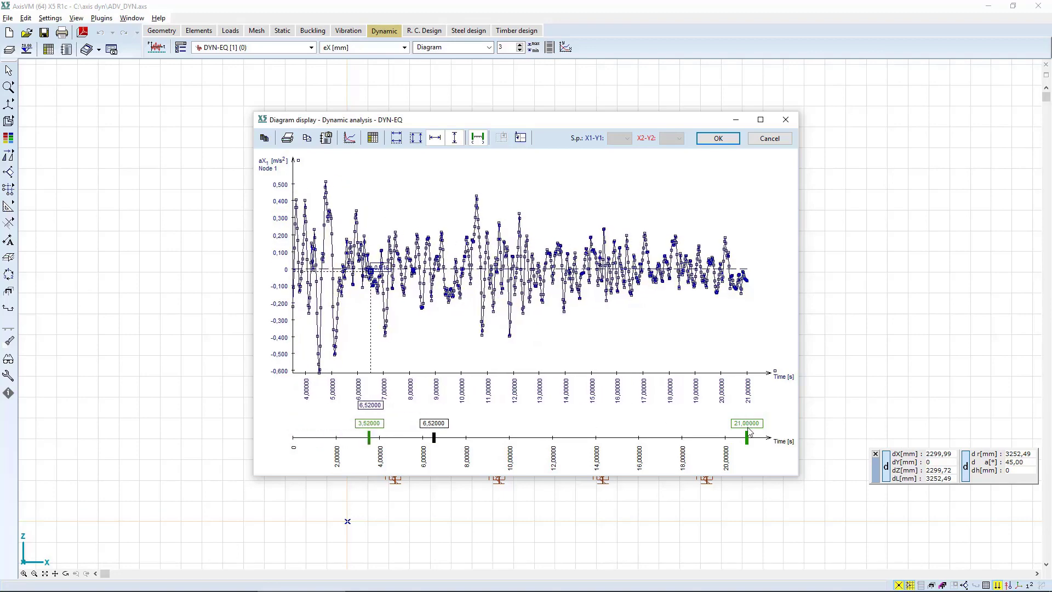
pyautogui.moveTo(749, 437); pyautogui.dragTo(500, 446)
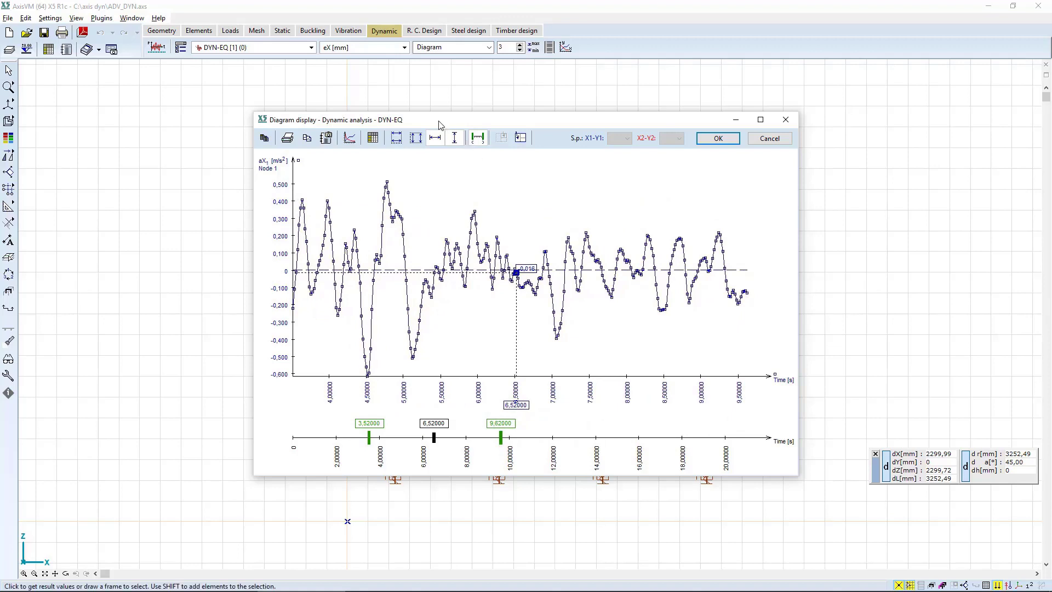
# Turn off the diagram's horizontal fitting, set the interval to 4,44–10,38 s and the current time to 8,48 s.
pyautogui.click(435, 139)
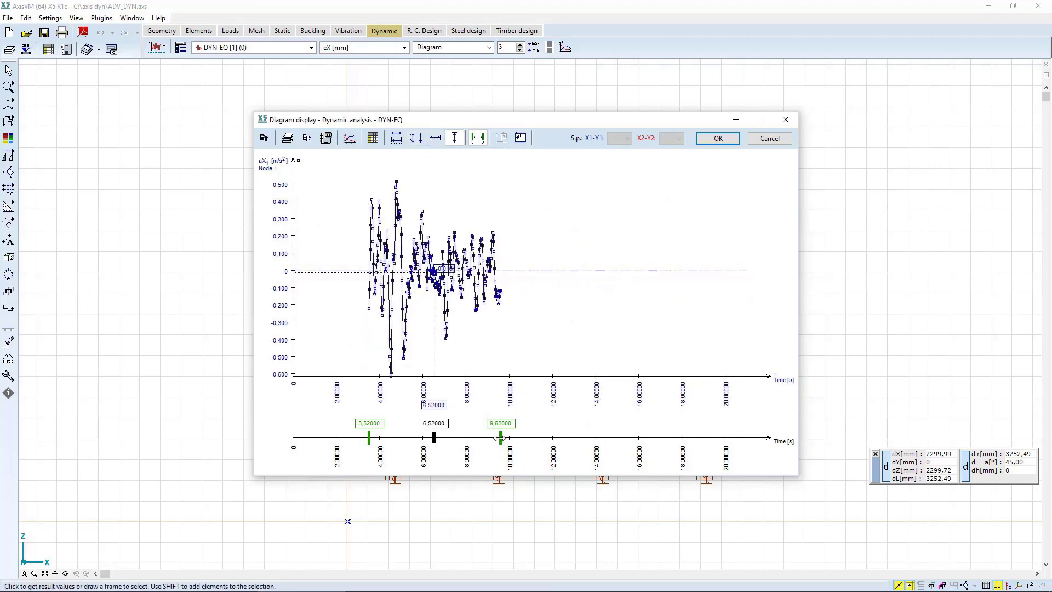
pyautogui.moveTo(499, 438); pyautogui.dragTo(520, 448)
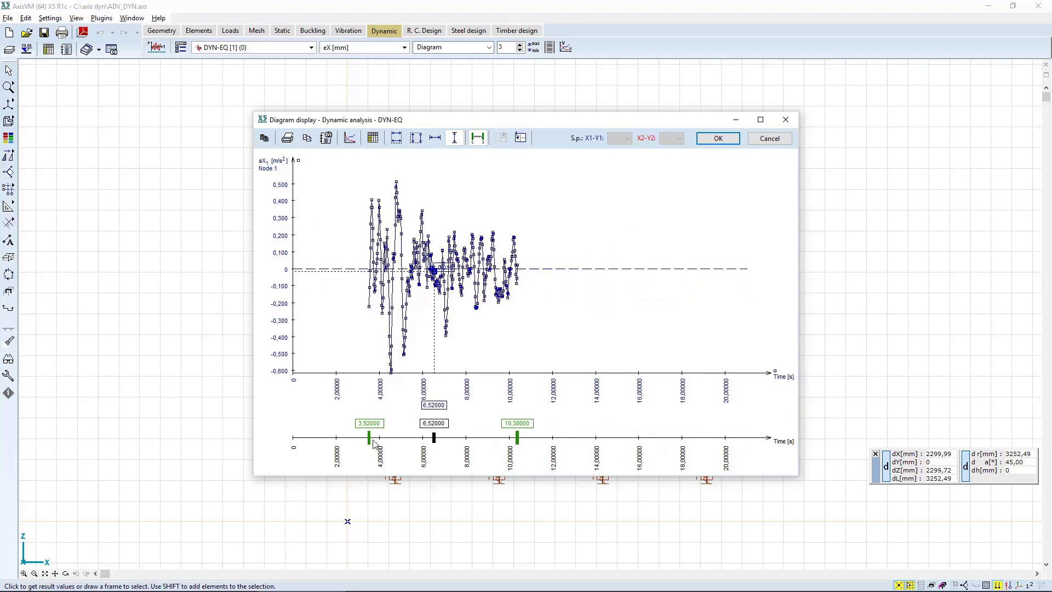
pyautogui.moveTo(369, 437); pyautogui.dragTo(476, 436)
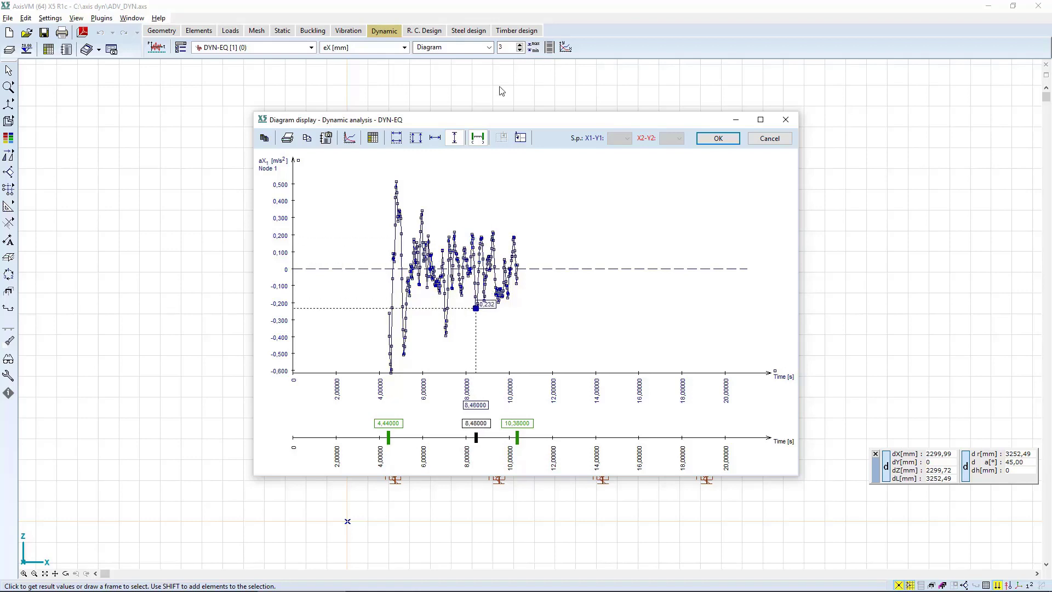
# Show the table of time and aX values beside the diagram and step through its rows up to 1,22 s.
pyautogui.click(373, 138)
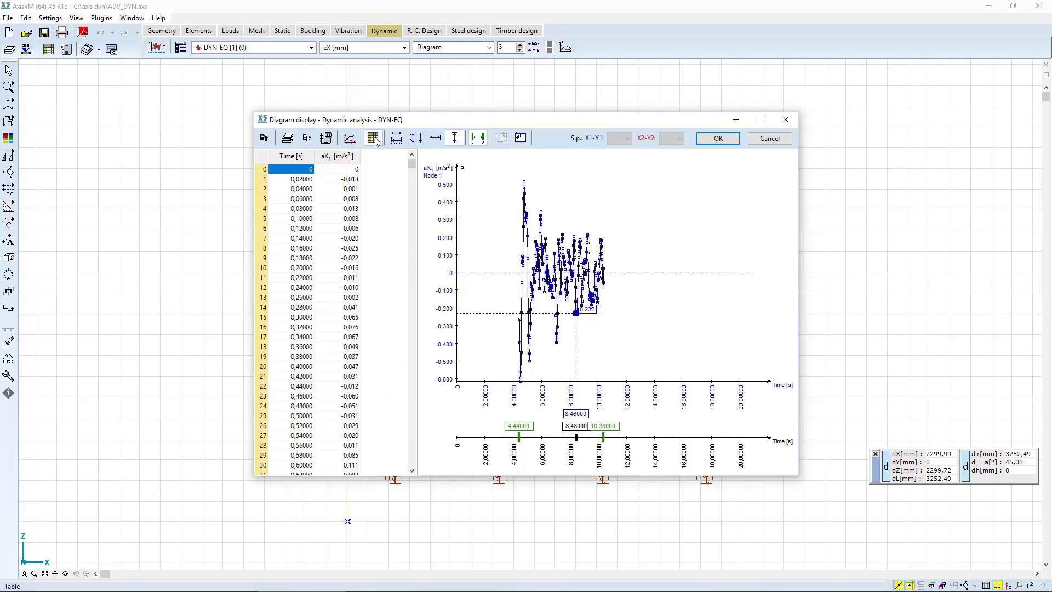
pyautogui.click(302, 367)
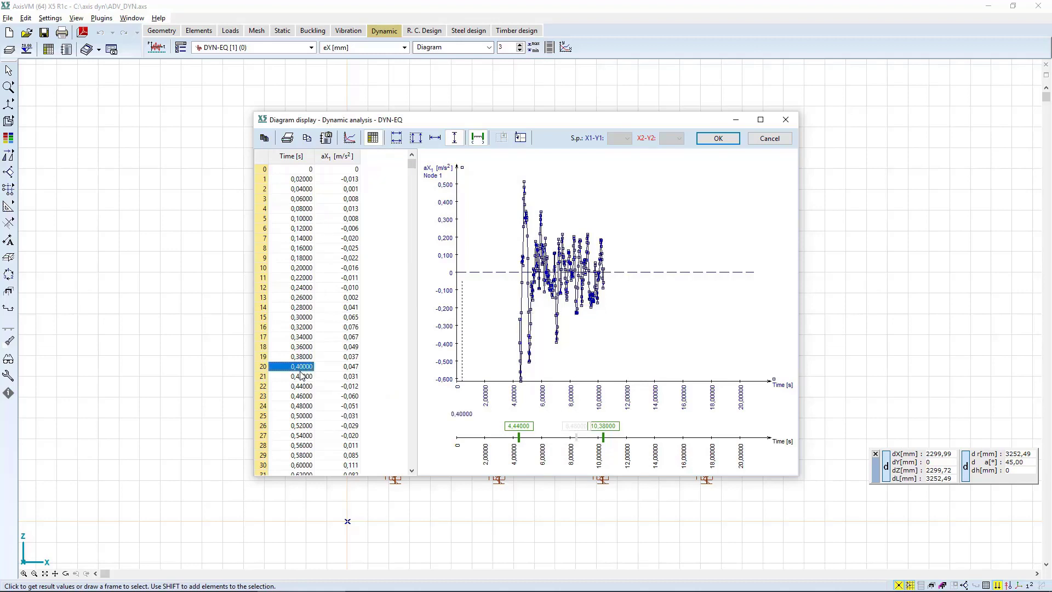
pyautogui.click(303, 406)
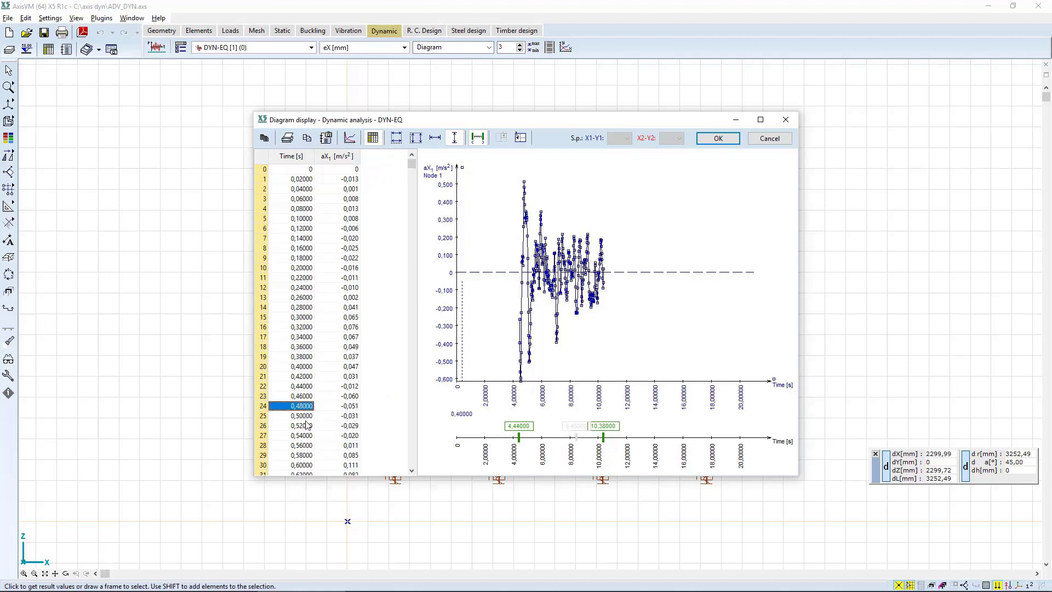
pyautogui.press('Down')
pyautogui.press('Down')
pyautogui.press('Down')
pyautogui.press('Down')
pyautogui.press('Down')
pyautogui.press('Down')
pyautogui.press('Down')
pyautogui.press('Down')
pyautogui.press('Down')
pyautogui.press('Down')
pyautogui.press('Down')
pyautogui.press('Down')
pyautogui.press('Down')
pyautogui.press('Down')
pyautogui.press('Down')
pyautogui.press('Down')
pyautogui.press('Down')
pyautogui.press('Down')
pyautogui.press('Down')
pyautogui.press('Down')
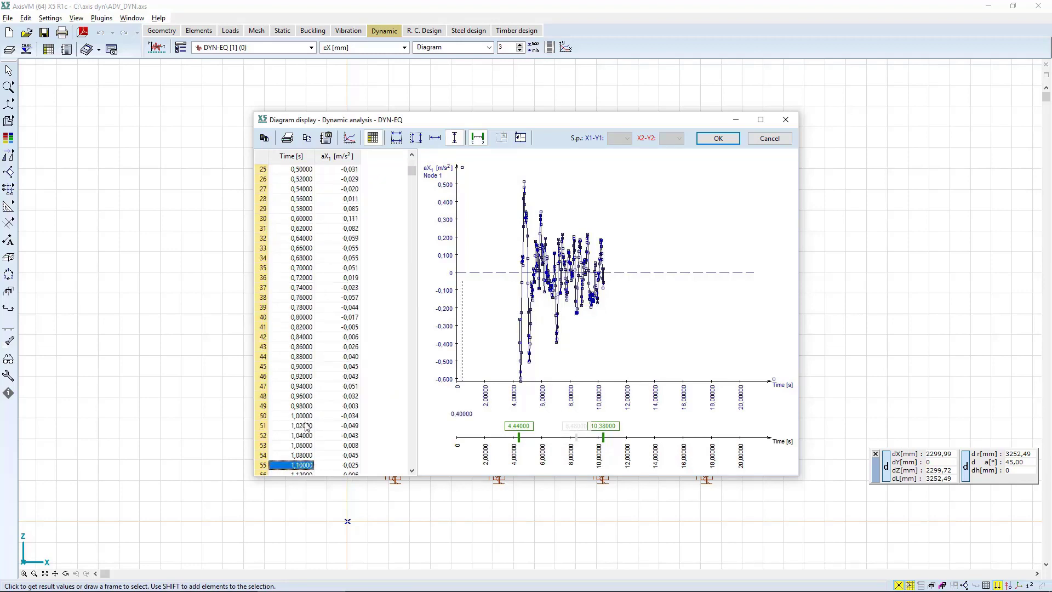
pyautogui.press('Down')
pyautogui.press('Down')
pyautogui.press('Down')
pyautogui.press('Down')
pyautogui.press('Down')
pyautogui.press('Down')
pyautogui.press('Down')
pyautogui.click(304, 428)
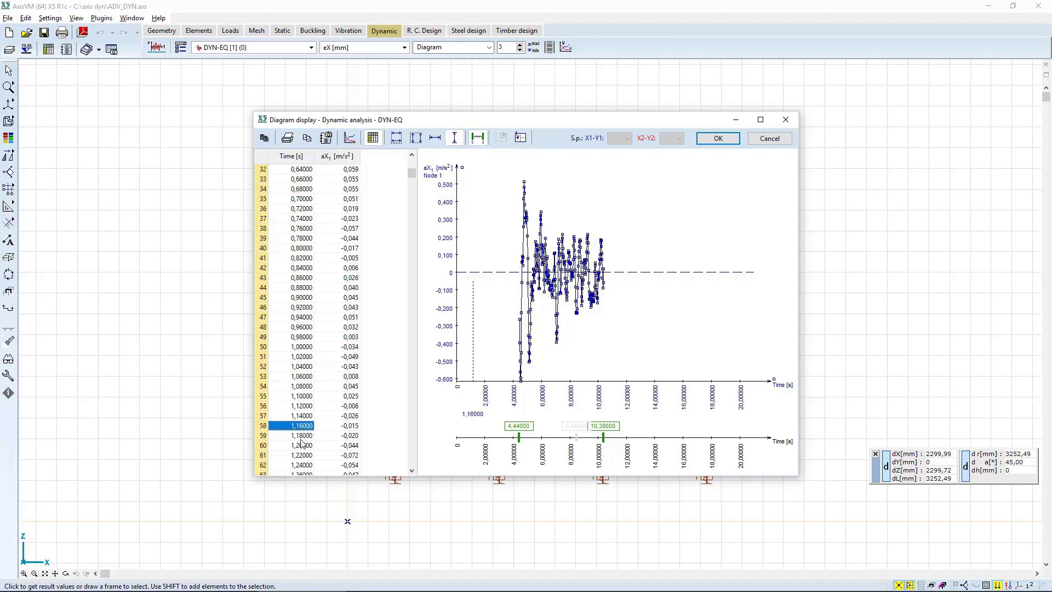
pyautogui.click(301, 456)
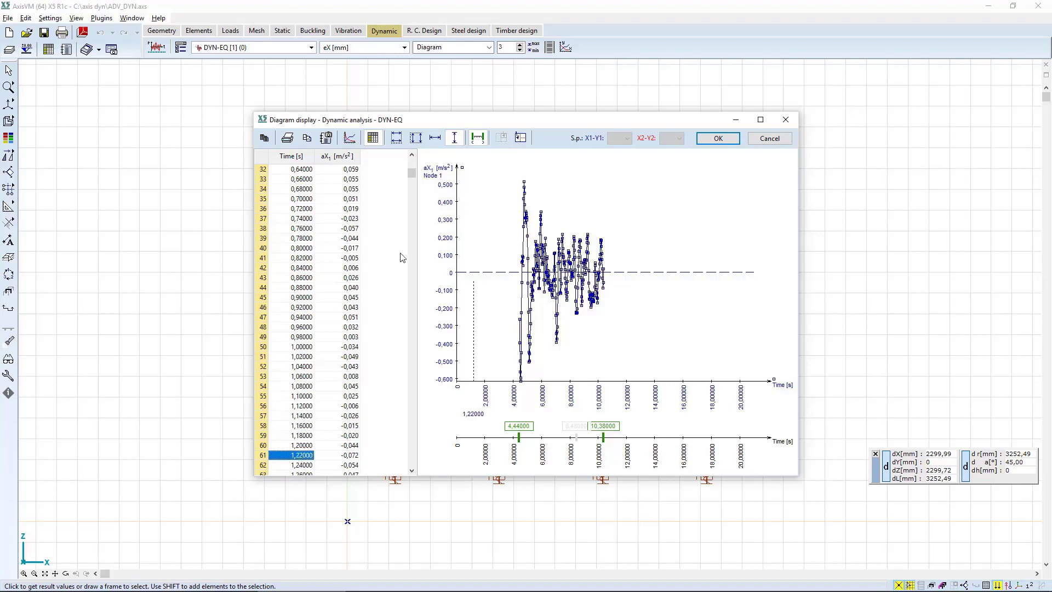
# Examine the aX values in the table rows at 11,5 s, 8,4 s and 8,26 s.
pyautogui.moveTo(412, 174); pyautogui.dragTo(398, 332)
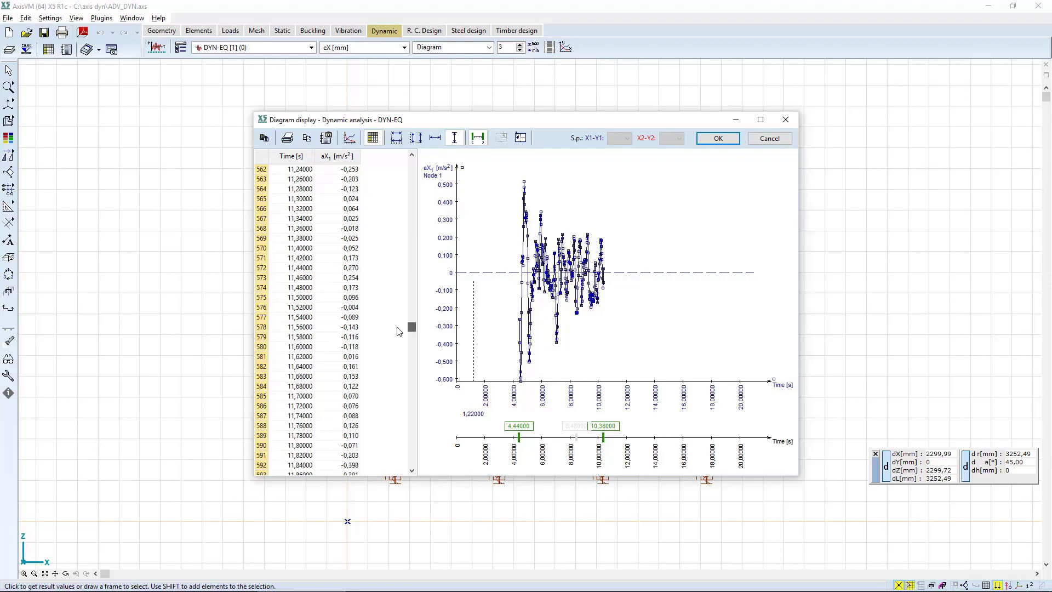
pyautogui.click(288, 298)
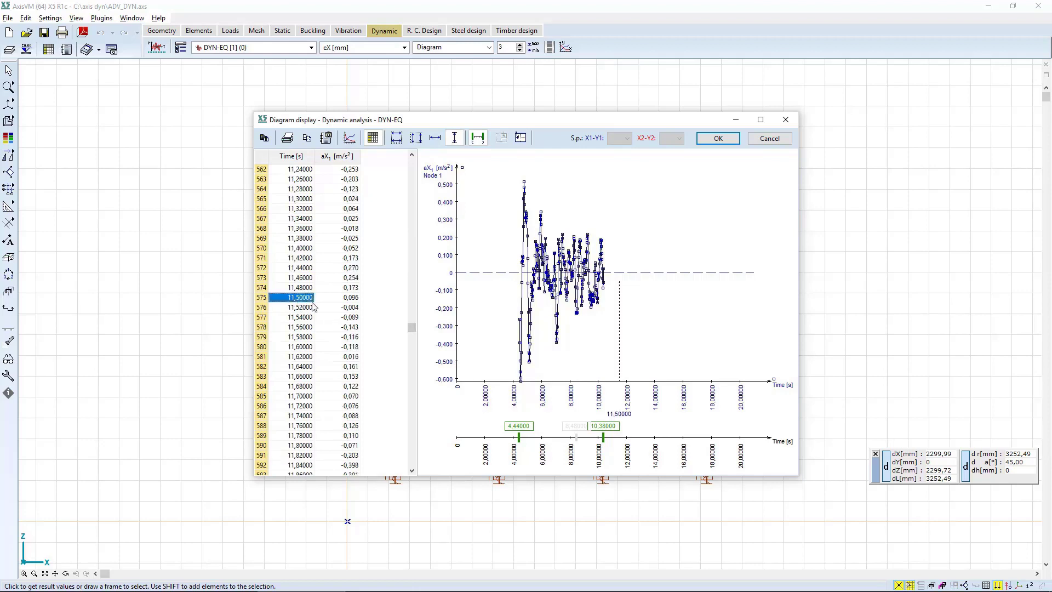
pyautogui.moveTo(412, 327); pyautogui.dragTo(412, 280)
pyautogui.click(307, 322)
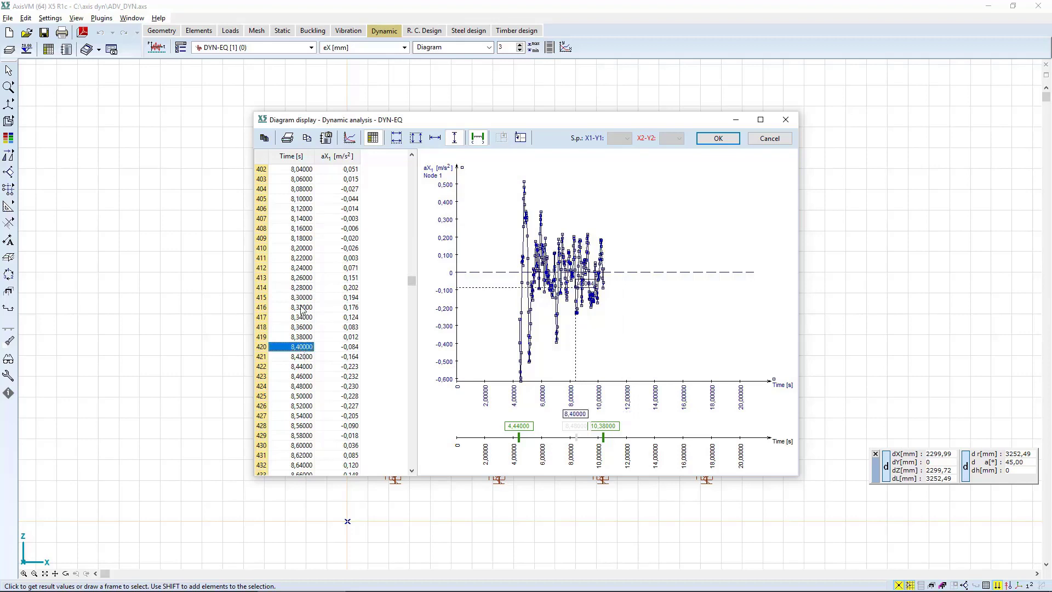
pyautogui.click(302, 279)
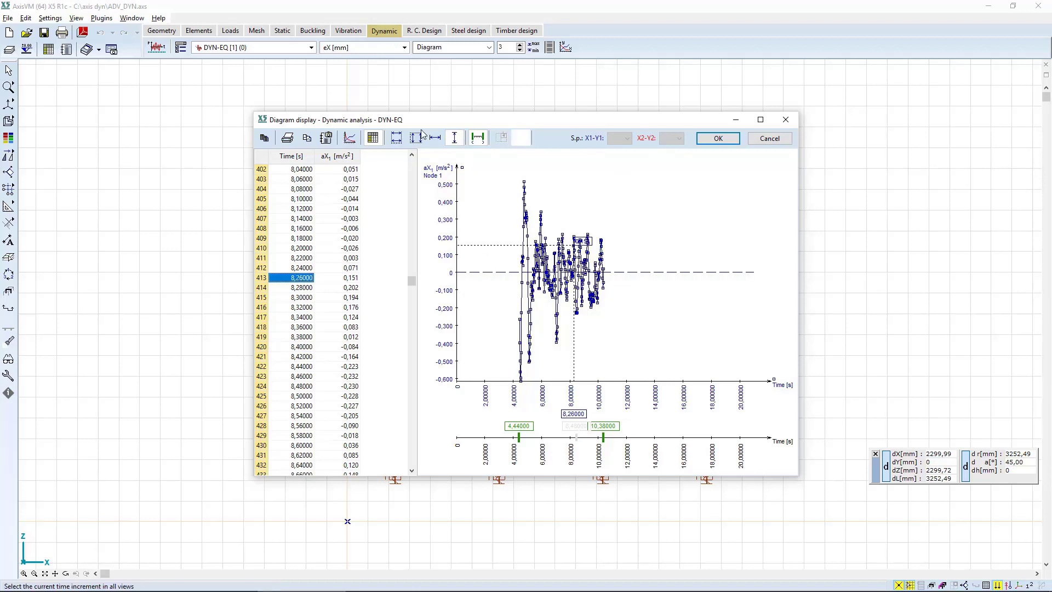
# Plot the beam internal force My of beam 17 at node 5 against time in the diagram.
pyautogui.click(349, 138)
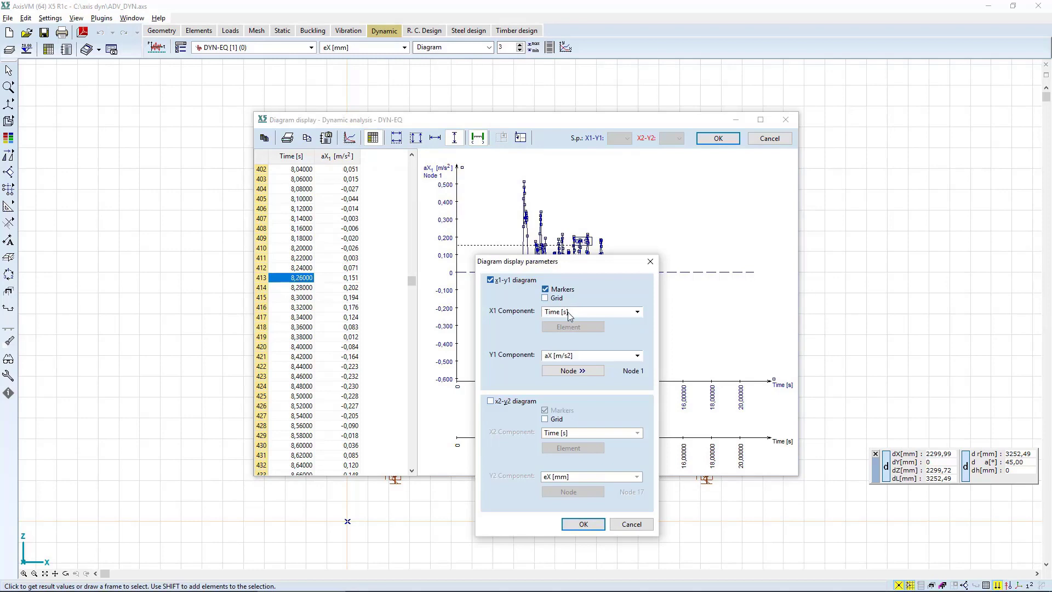
pyautogui.click(575, 356)
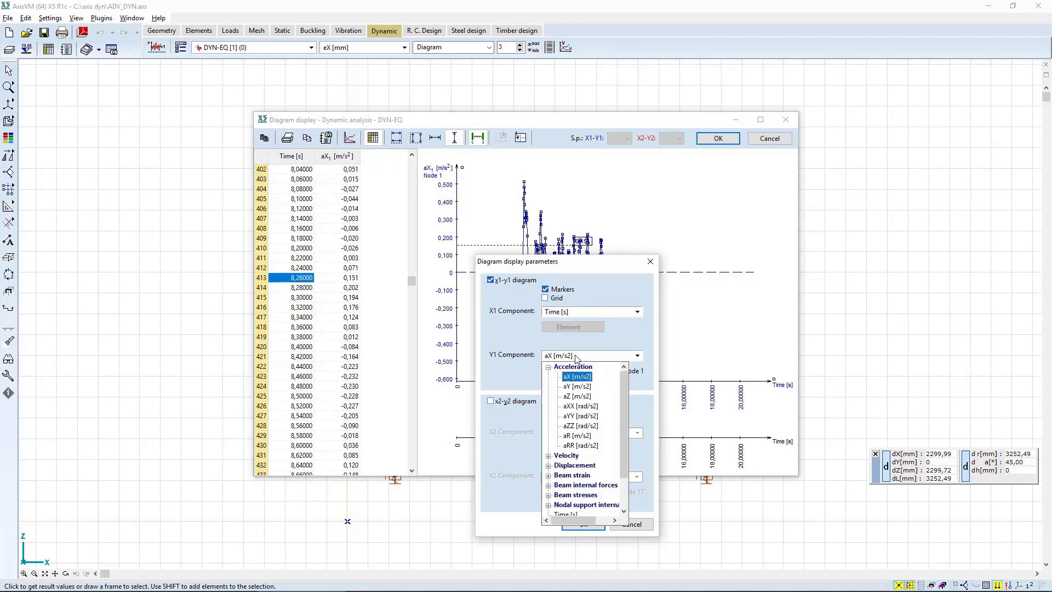
pyautogui.doubleClick(582, 489)
pyautogui.click(578, 491)
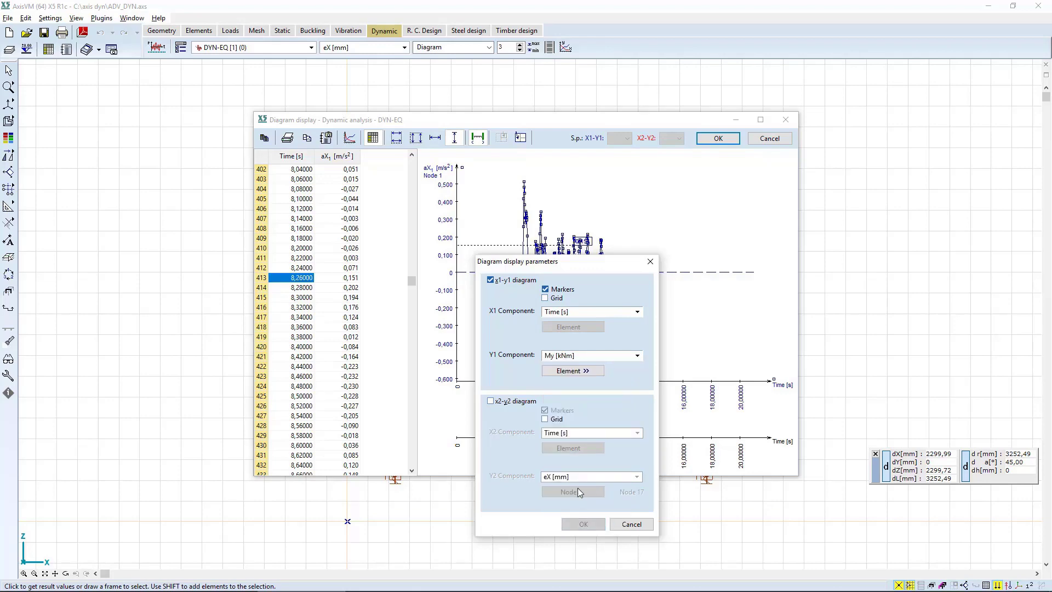
pyautogui.click(571, 371)
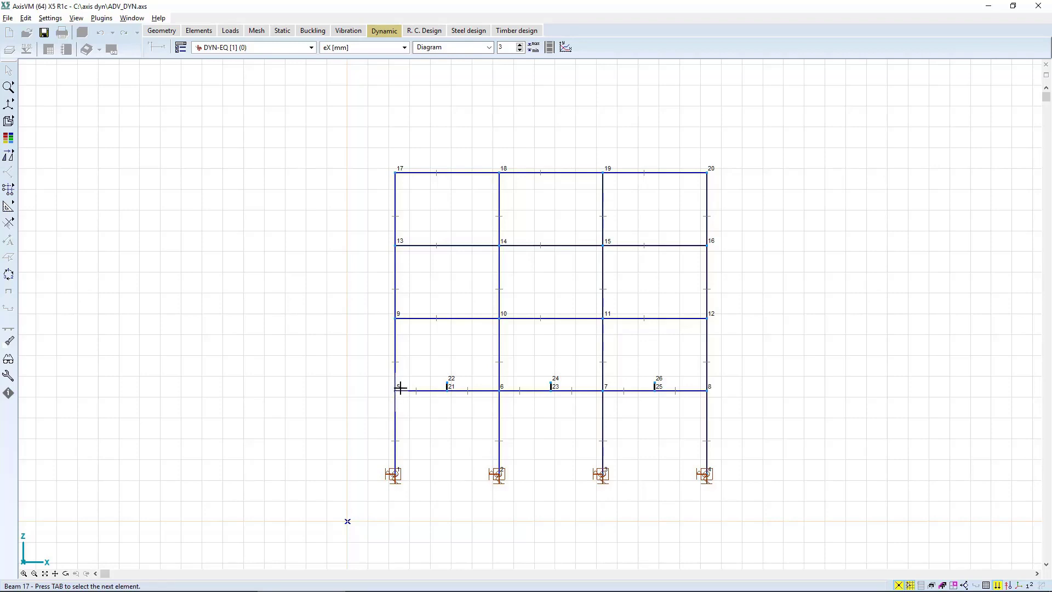
pyautogui.click(397, 391)
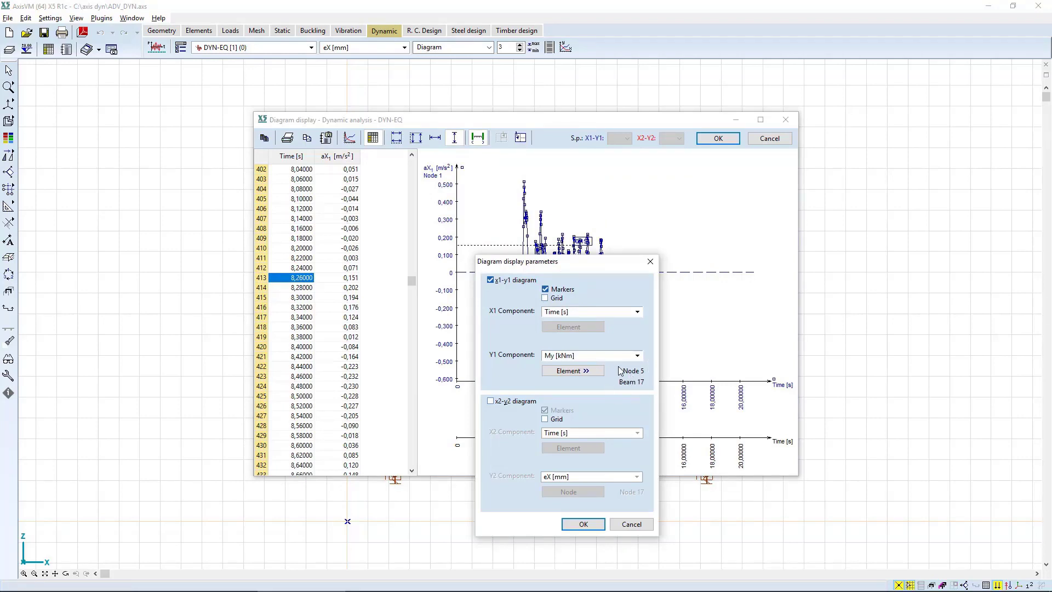
pyautogui.click(570, 523)
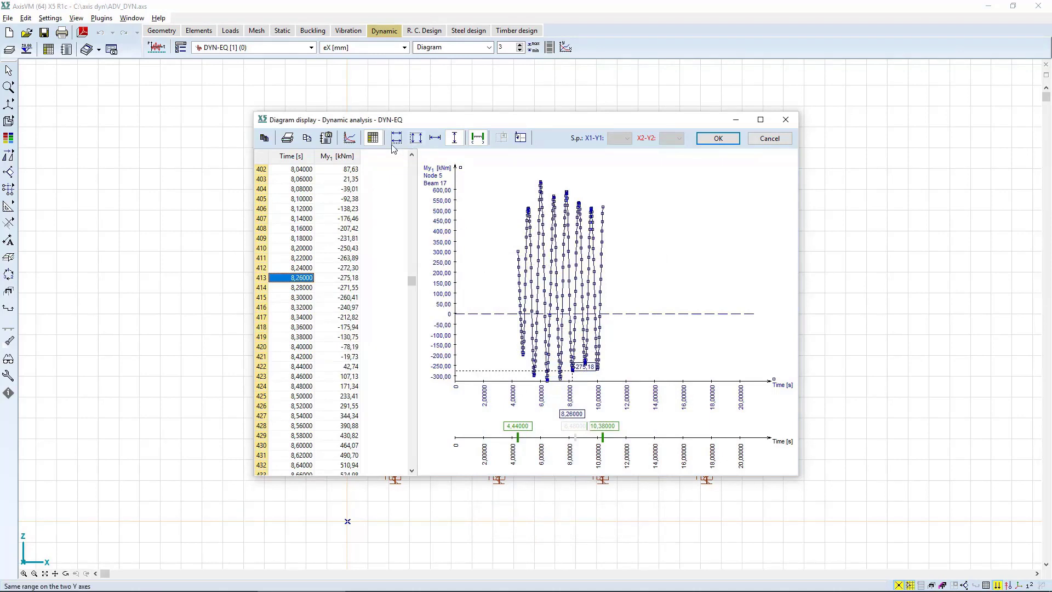
# Hide the value table and extend the diagram's displayed interval to 0–21 s.
pyautogui.click(373, 138)
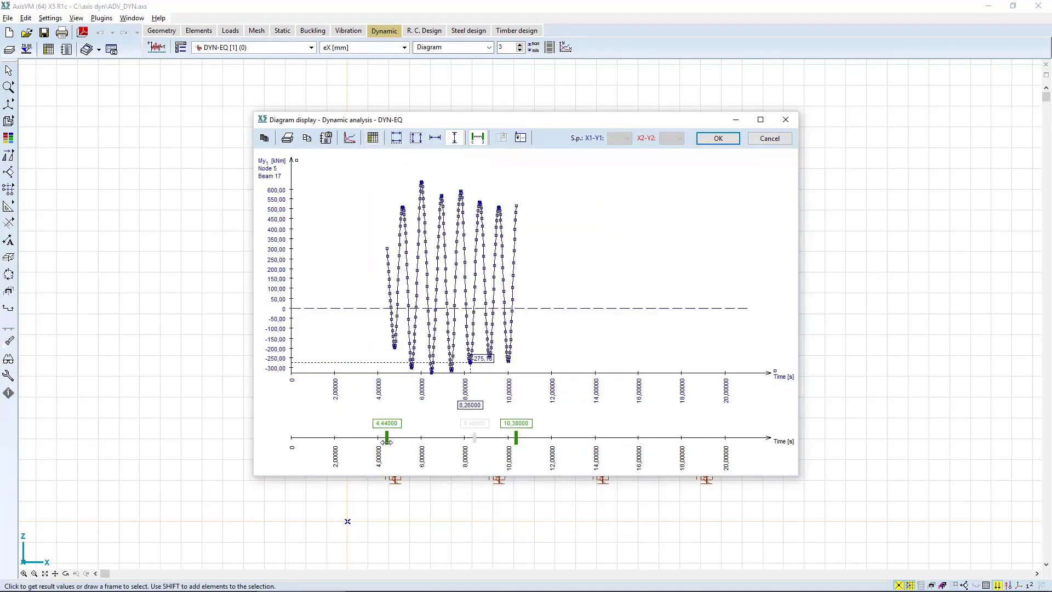
pyautogui.moveTo(389, 437); pyautogui.dragTo(291, 437)
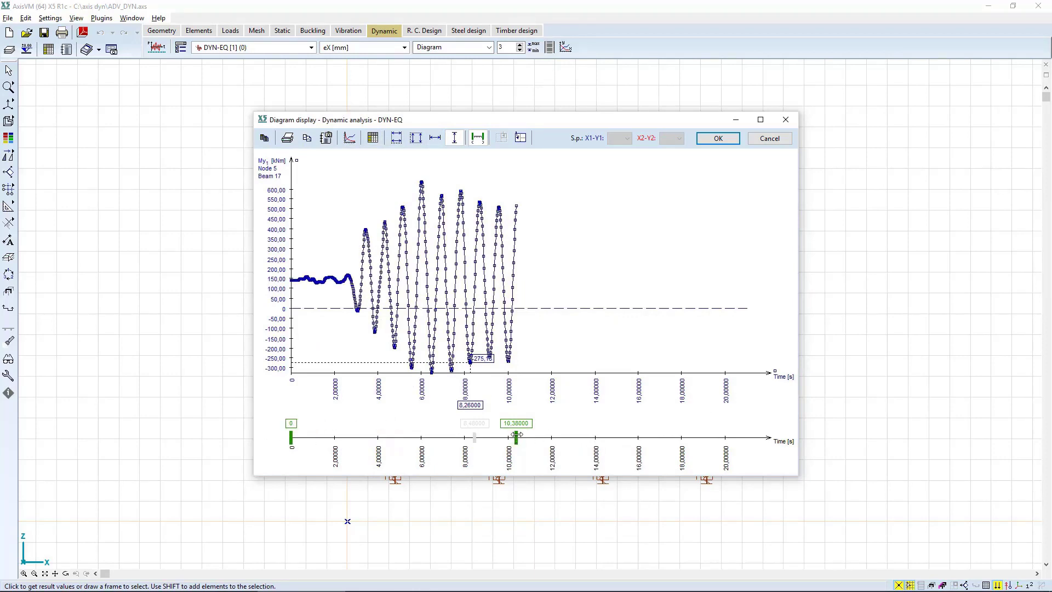
pyautogui.moveTo(516, 438); pyautogui.dragTo(781, 430)
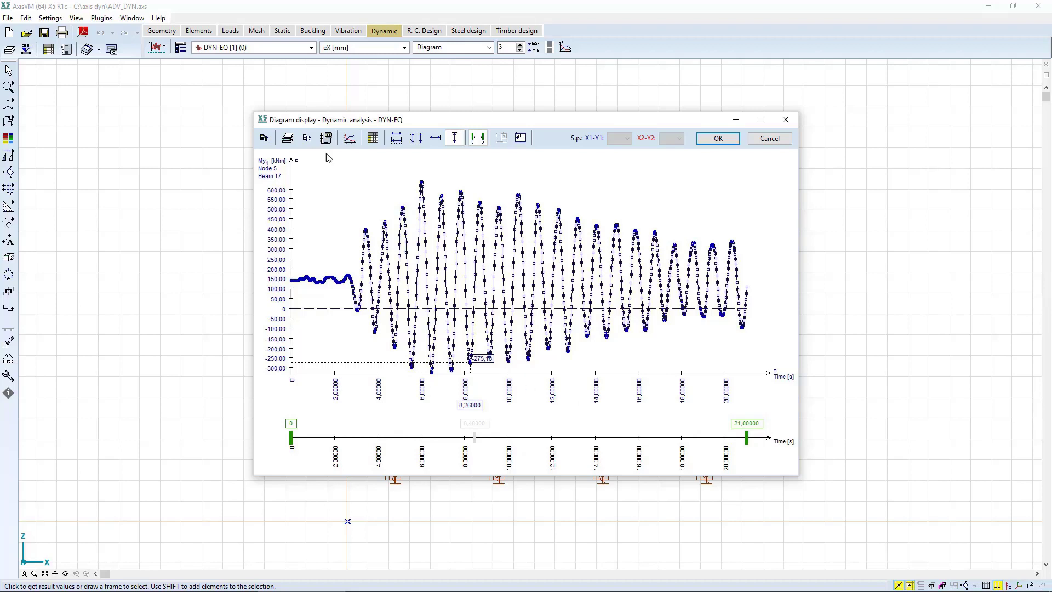
# Set the first diagram's Y1 component to the displacement eX at node 1, keeping time as the X1 component.
pyautogui.click(348, 140)
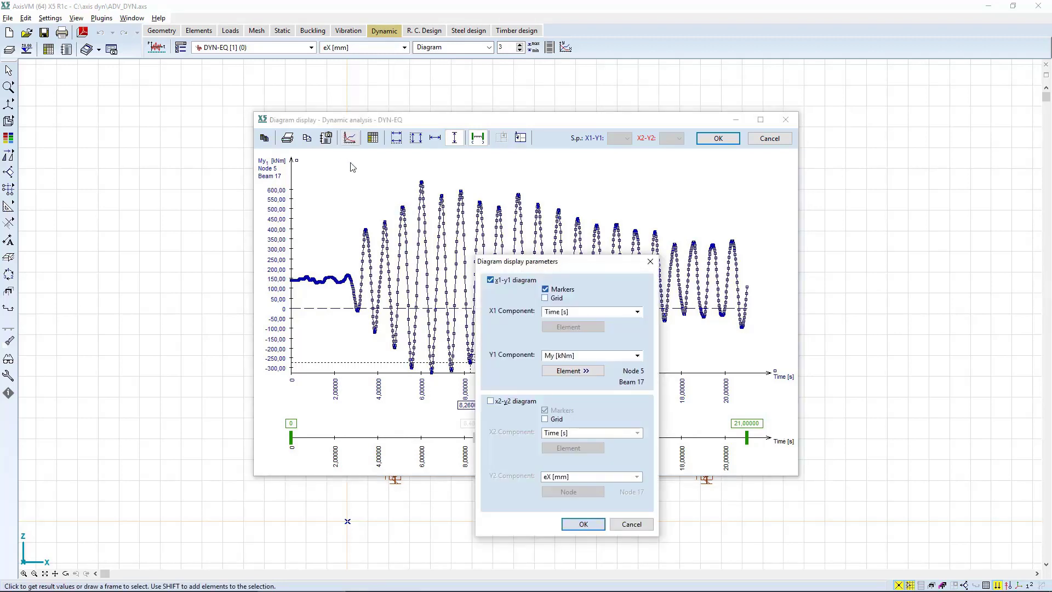
pyautogui.click(584, 357)
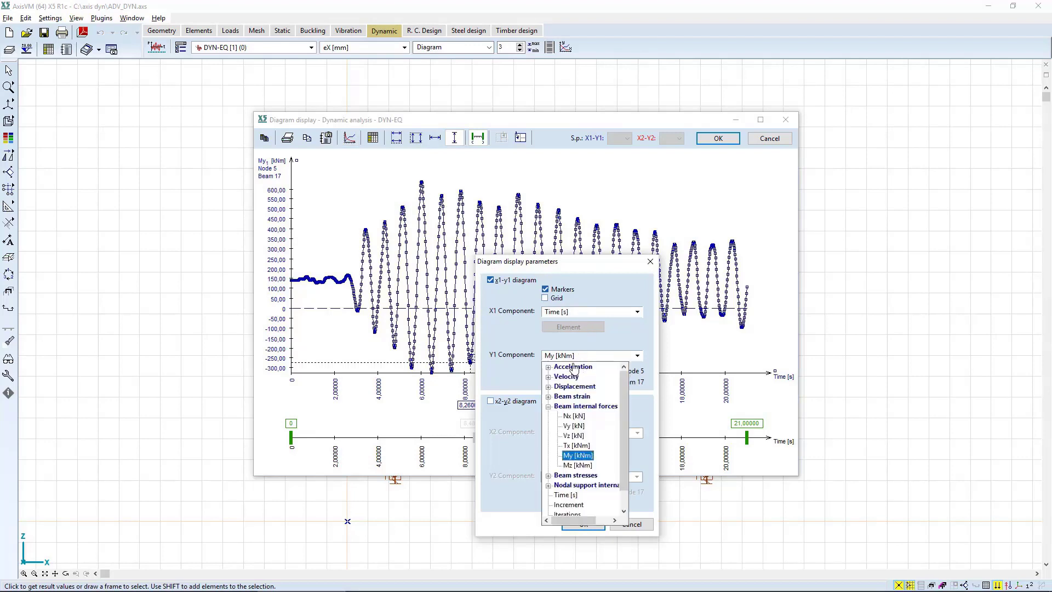
pyautogui.click(569, 387)
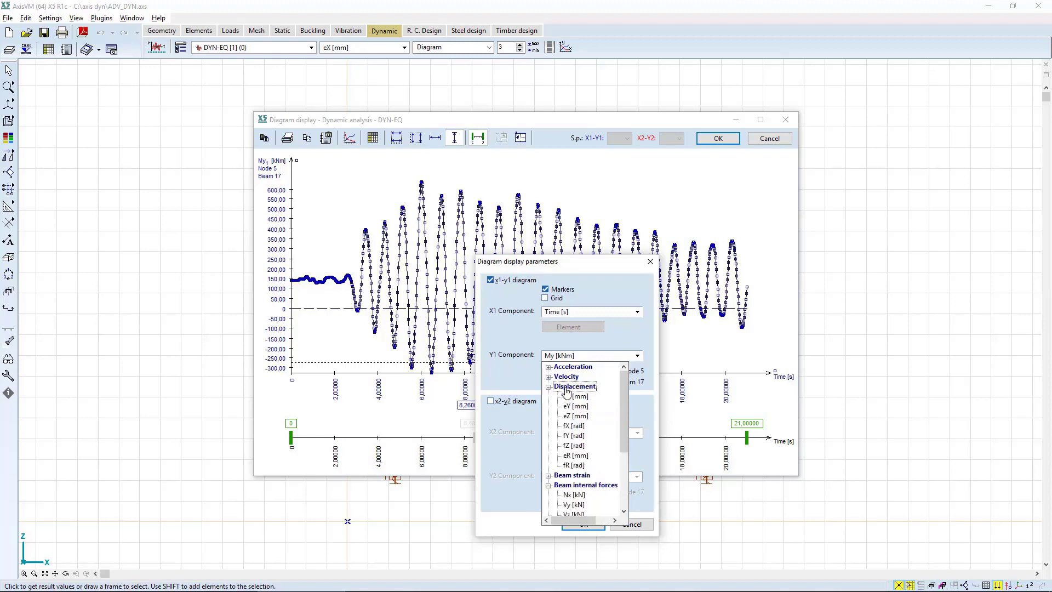
pyautogui.click(571, 397)
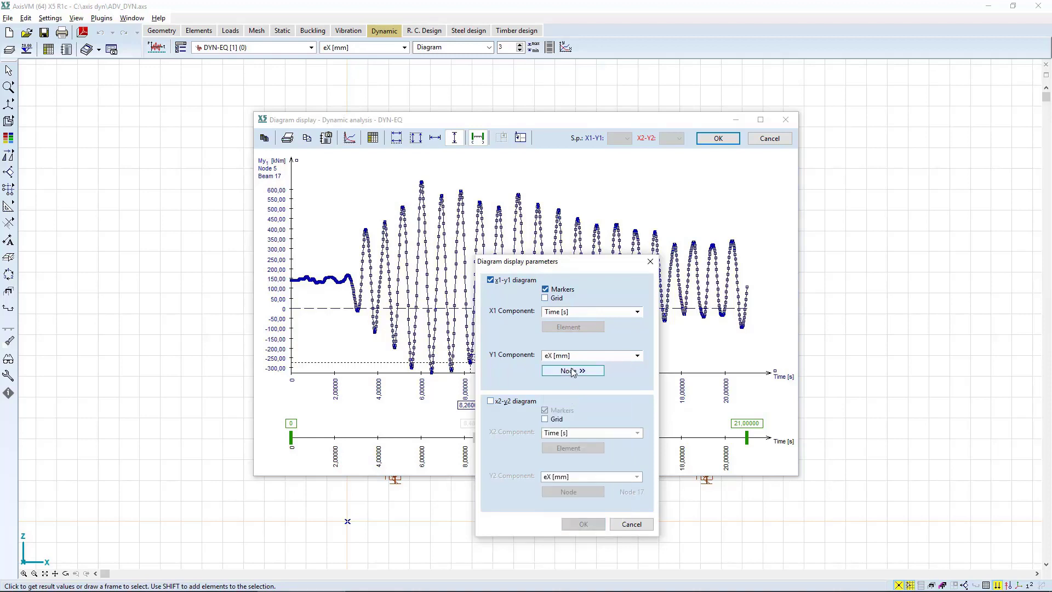
pyautogui.click(572, 371)
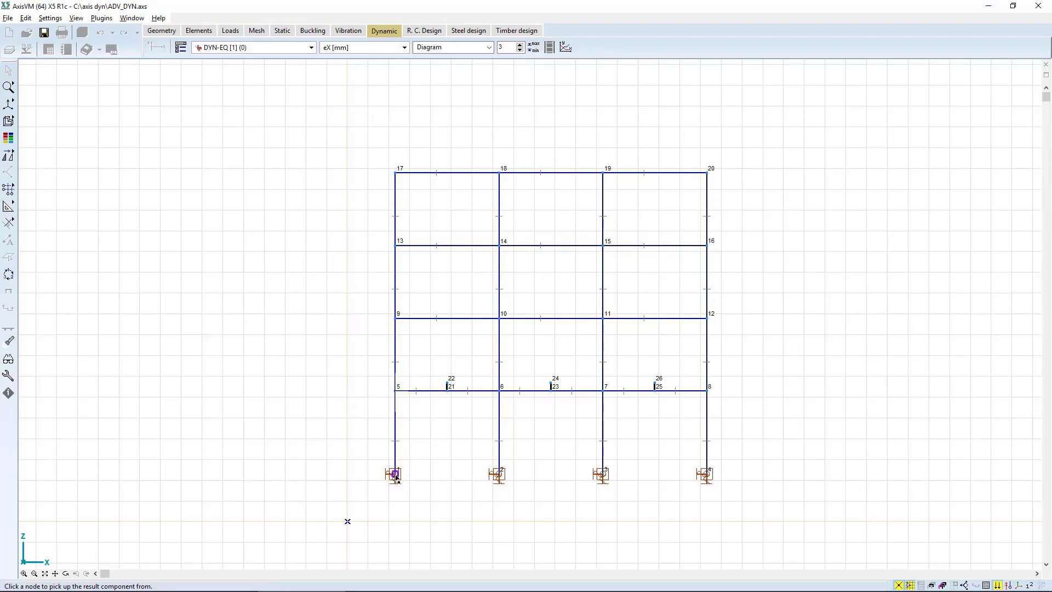
pyautogui.click(443, 459)
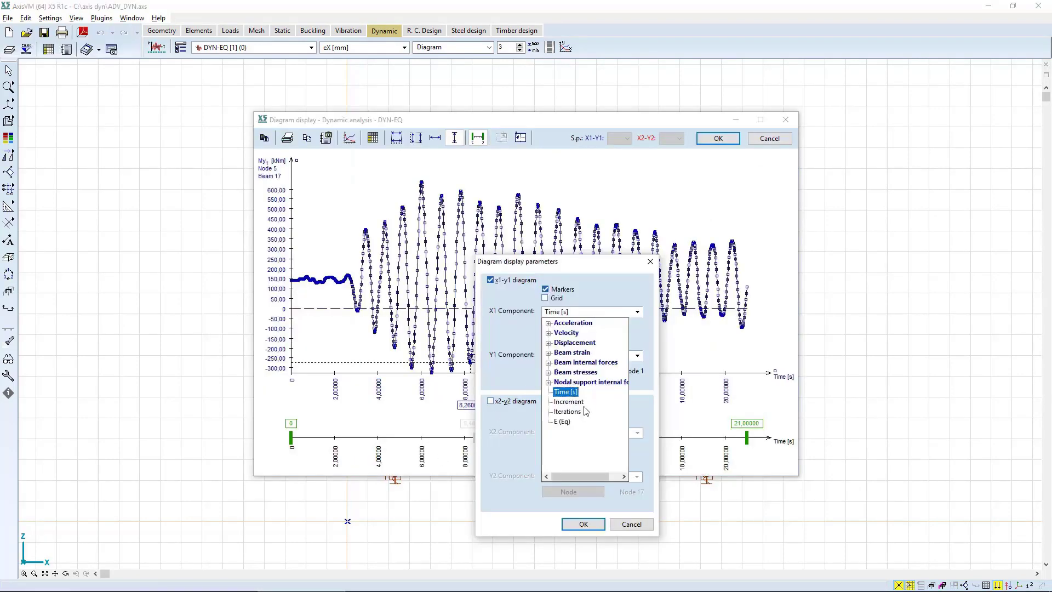
pyautogui.click(647, 346)
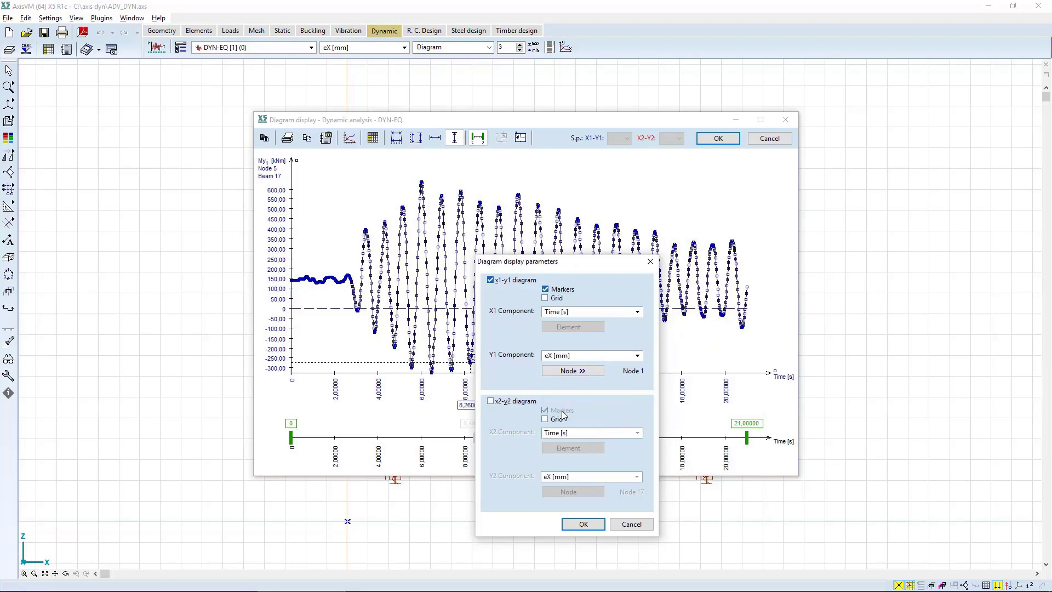
# Enable the x2-y2 diagram with displacement eX at node 17 against time and apply the parameters.
pyautogui.click(522, 402)
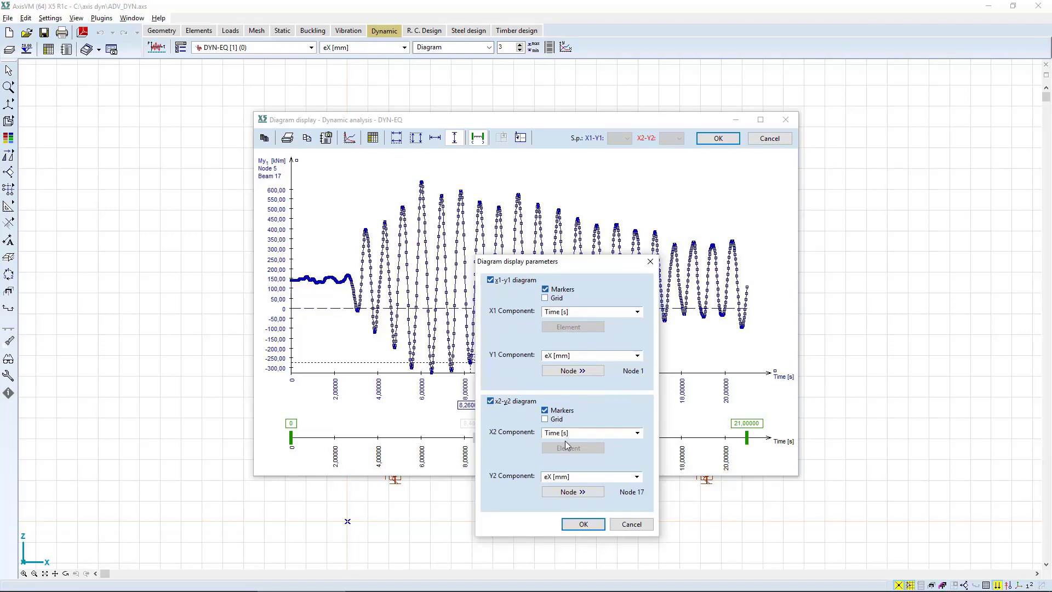
pyautogui.click(566, 477)
pyautogui.click(569, 476)
pyautogui.click(574, 492)
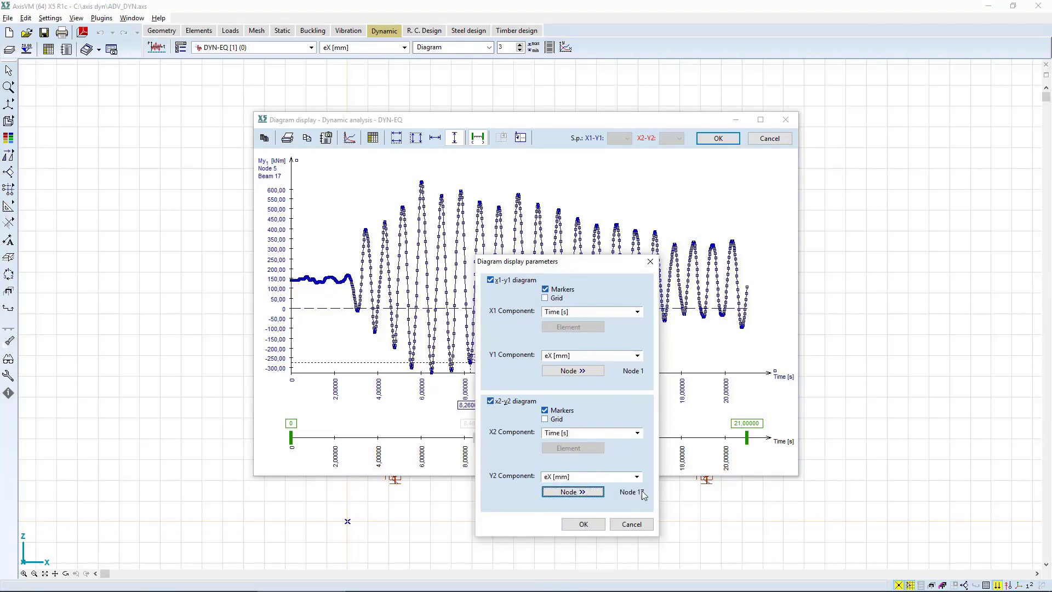
pyautogui.click(583, 524)
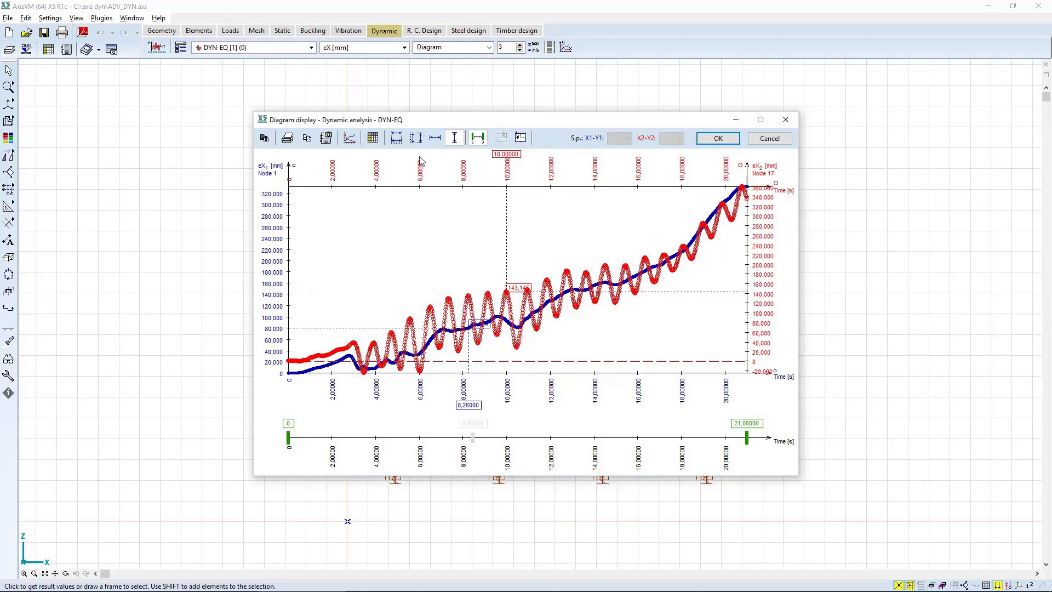
# Use the same range on the two Y axes, keep the interval starting at 0, and close the diagram display.
pyautogui.click(415, 138)
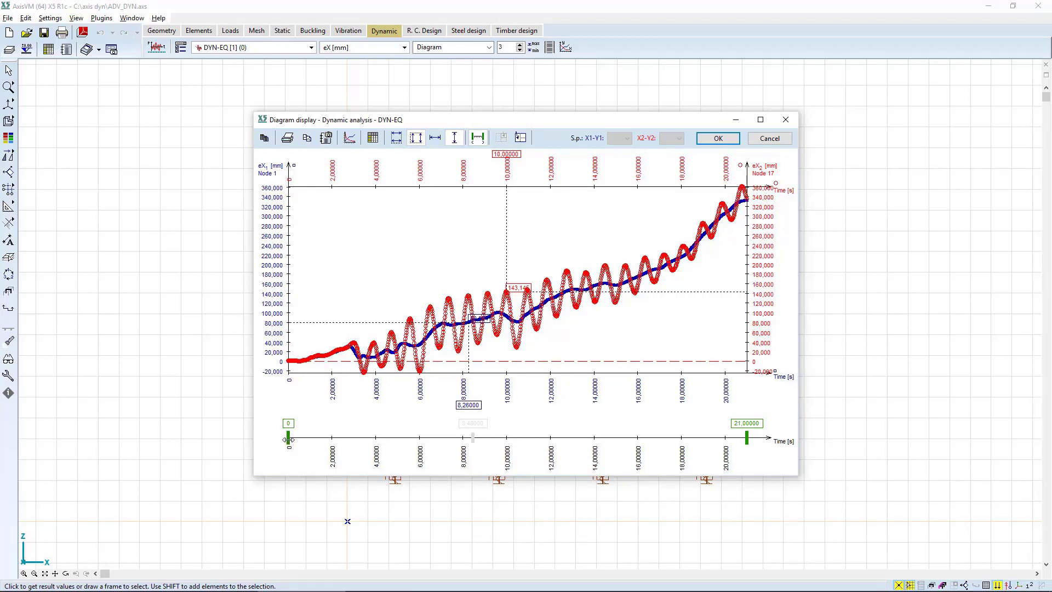
pyautogui.moveTo(293, 438)
pyautogui.mouseDown()
pyautogui.moveTo(365, 438)
pyautogui.moveTo(280, 430)
pyautogui.mouseUp()
pyautogui.click(717, 139)
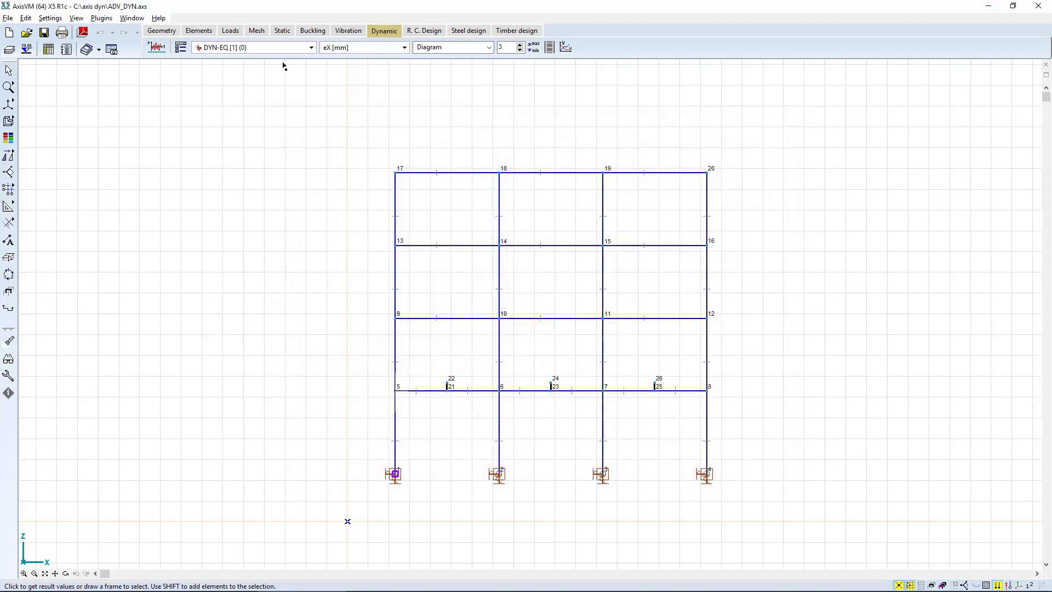
# Switch the displayed dynamic result case to DYN-MACHINE [1] (0).
pyautogui.click(252, 49)
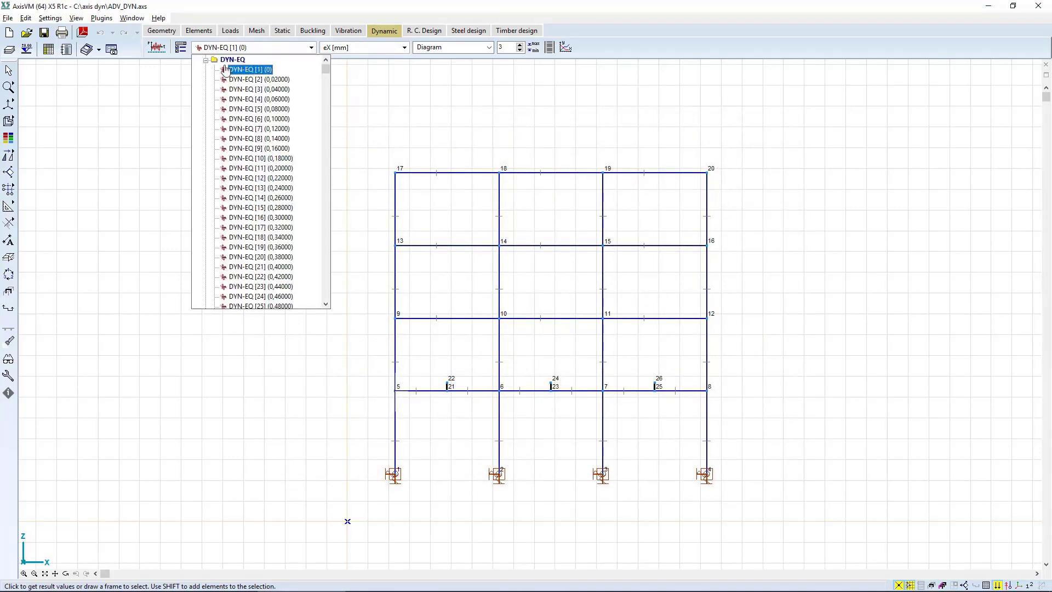
pyautogui.click(207, 61)
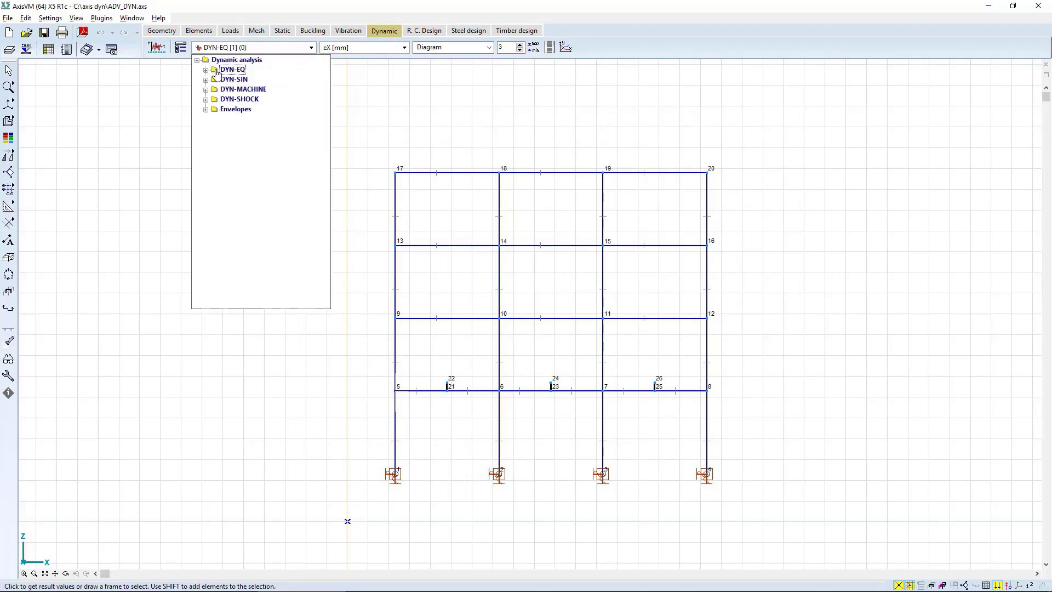
pyautogui.click(207, 89)
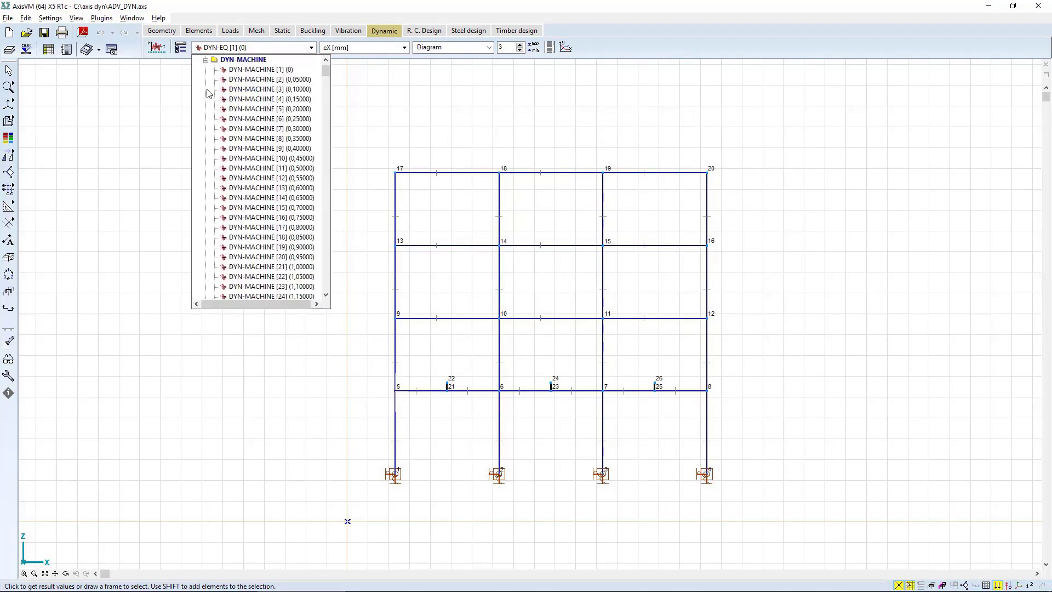
pyautogui.click(261, 70)
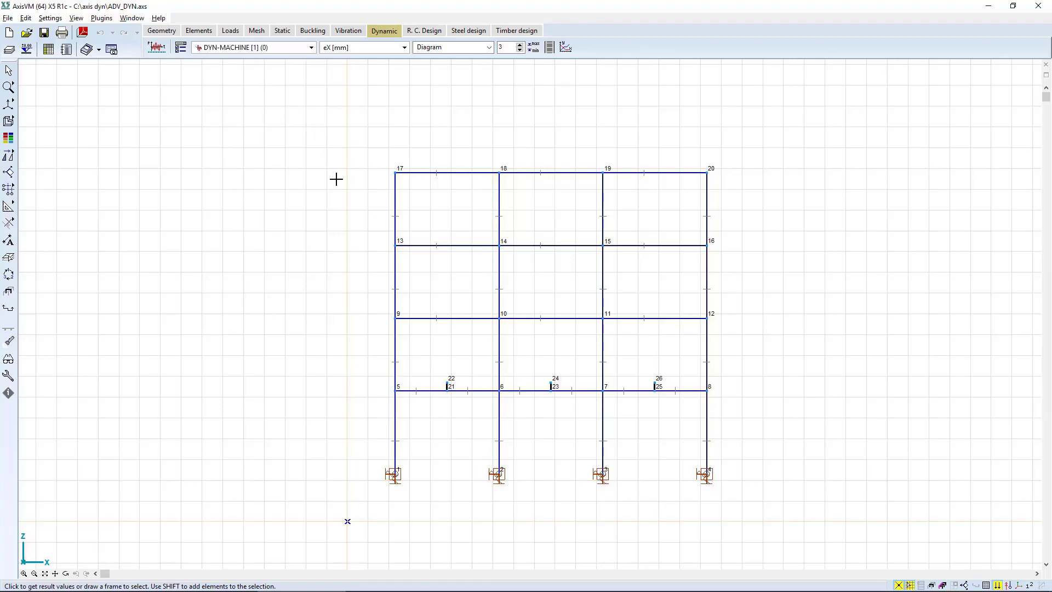
# Open the DYN-MACHINE diagram's parameters and set displacement eX as the X1 component and eZ as the Y1 component.
pyautogui.click(565, 47)
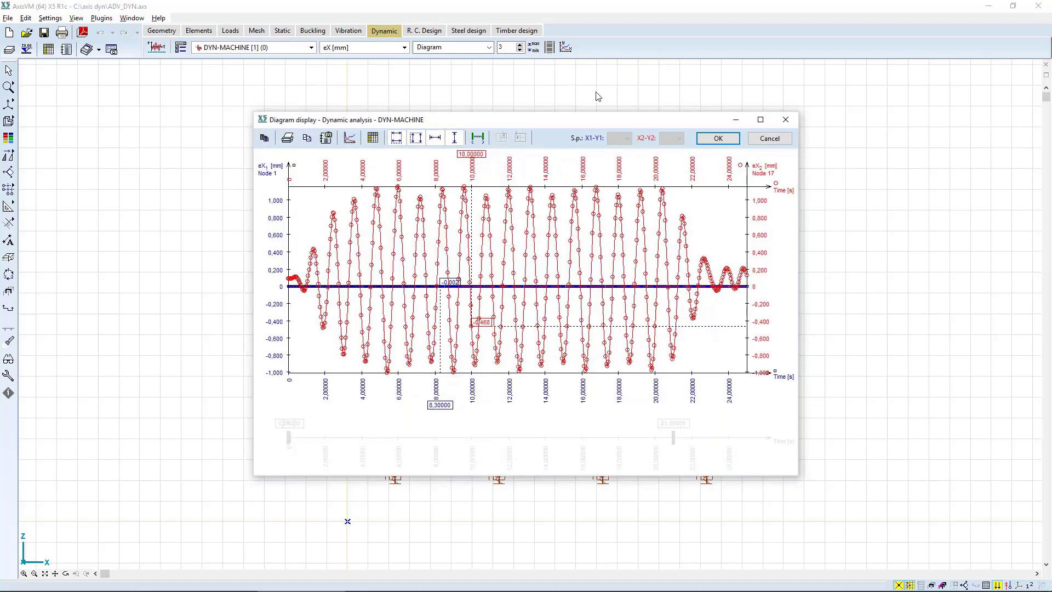
pyautogui.click(350, 137)
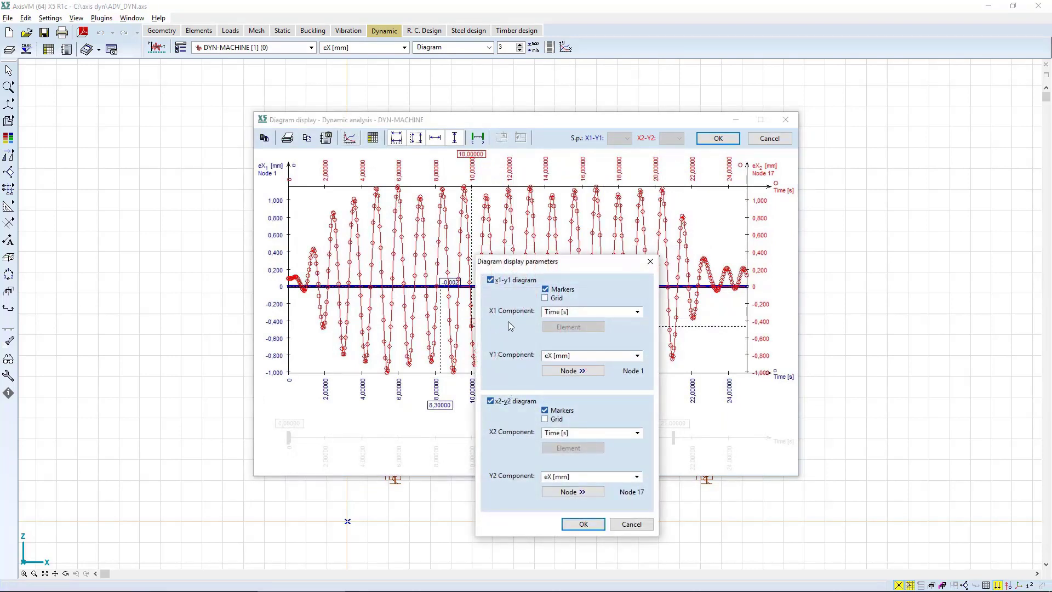
pyautogui.click(584, 314)
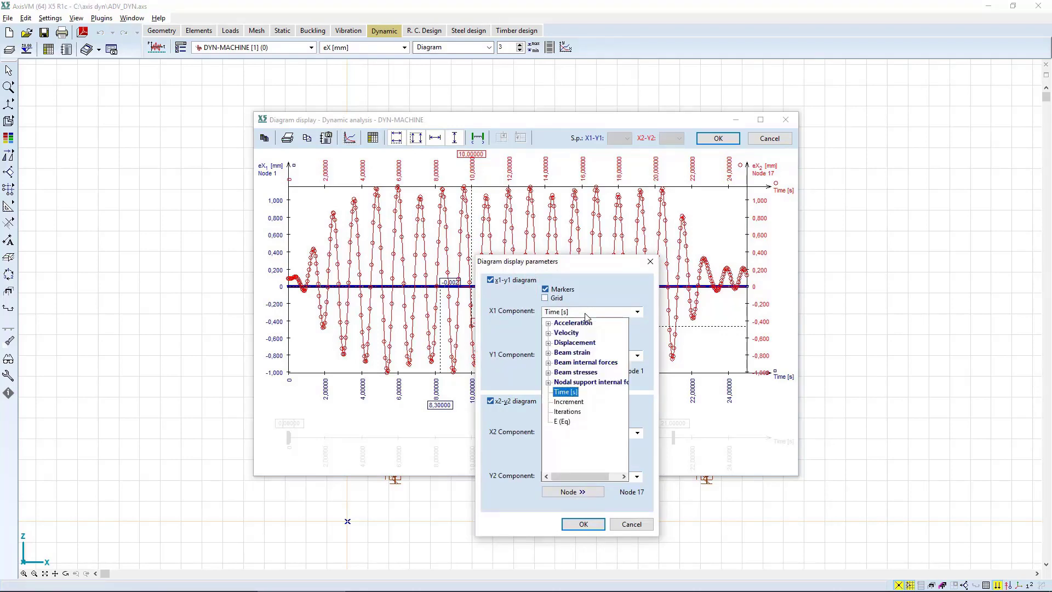
pyautogui.doubleClick(562, 344)
pyautogui.click(570, 353)
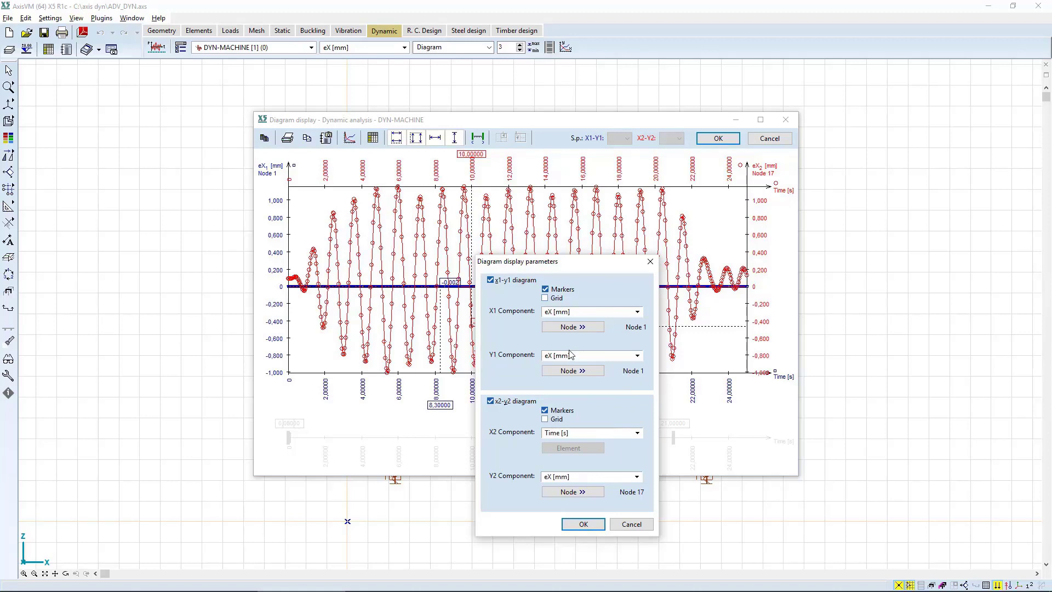
pyautogui.click(568, 356)
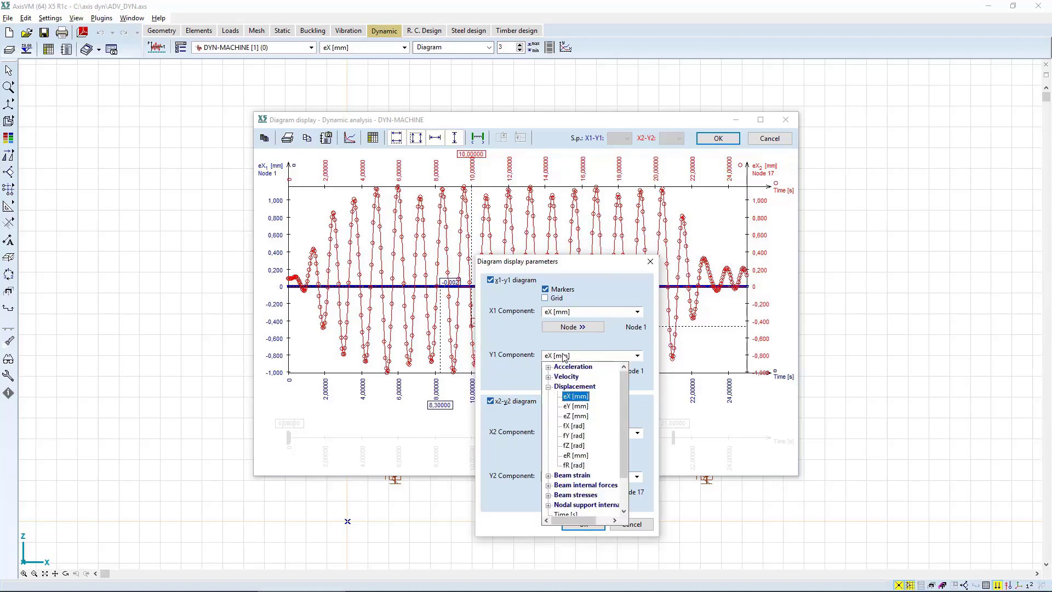
pyautogui.click(574, 416)
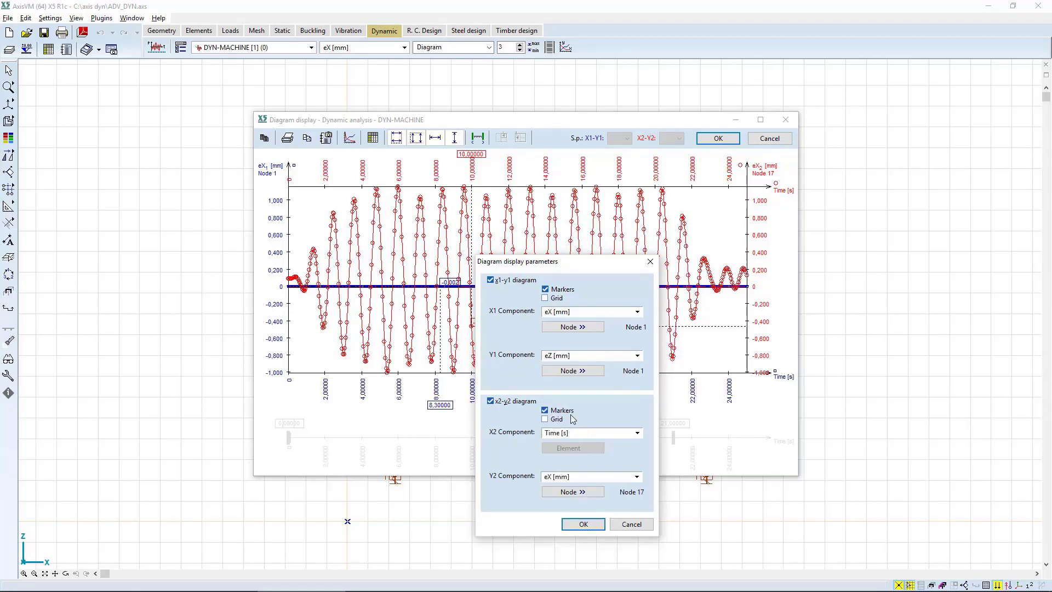
# Turn off the x2-y2 diagram and take the Y1 component eZ from node 22.
pyautogui.click(502, 404)
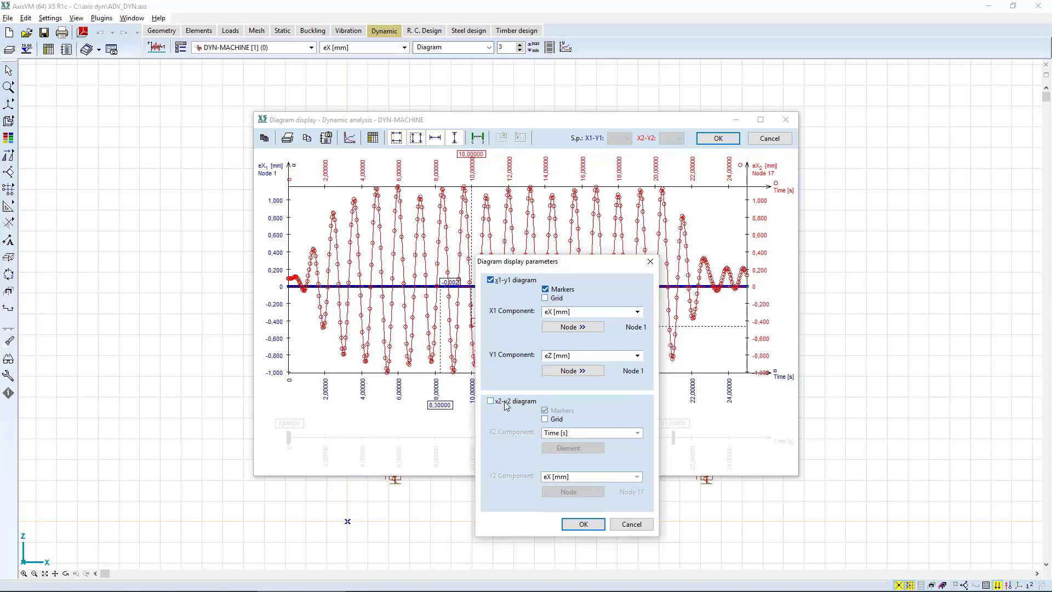
pyautogui.click(574, 371)
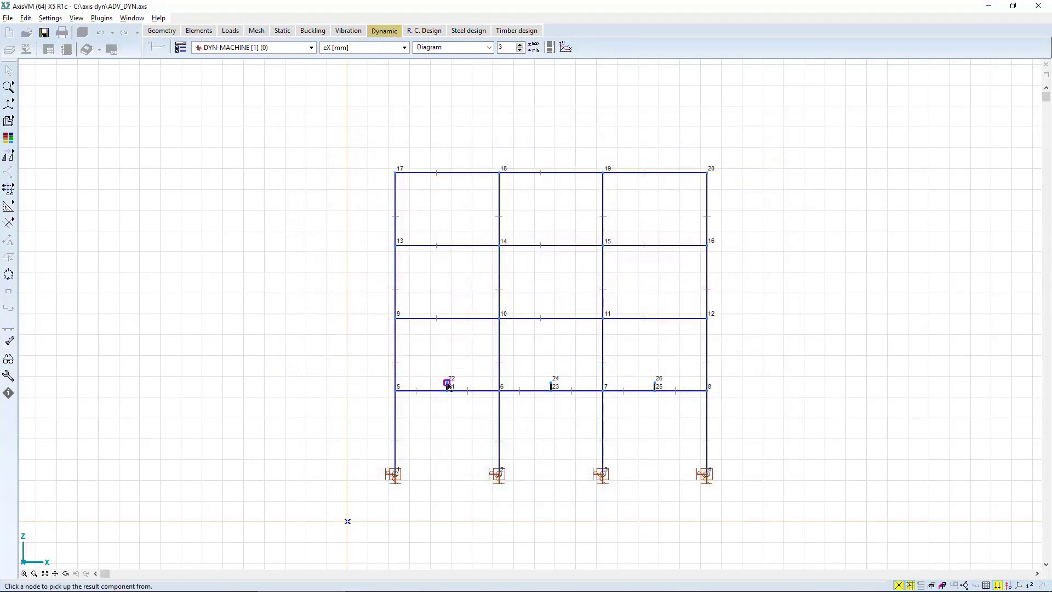
pyautogui.click(501, 382)
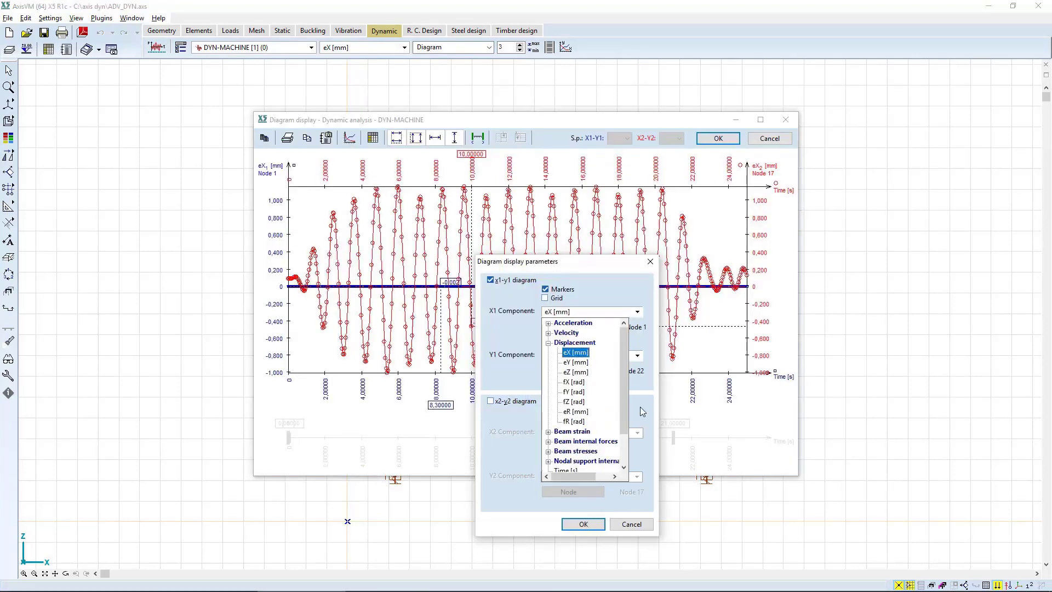
pyautogui.click(642, 411)
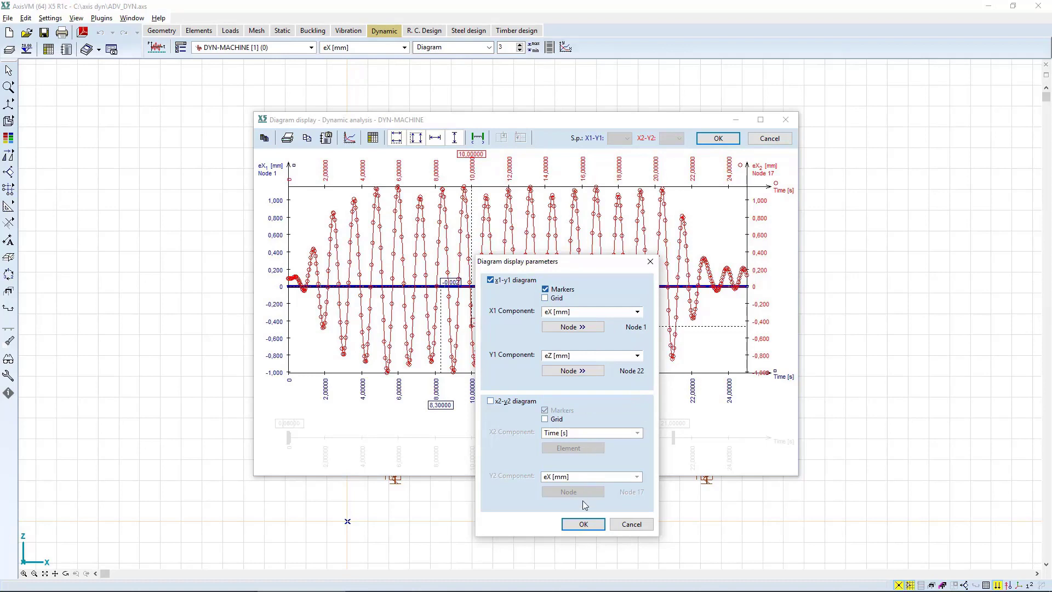
# Plot eZ of node 22 against eX of node 1 for the interval 0 to 21 s, with the time marker at 7.25 s.
pyautogui.click(584, 524)
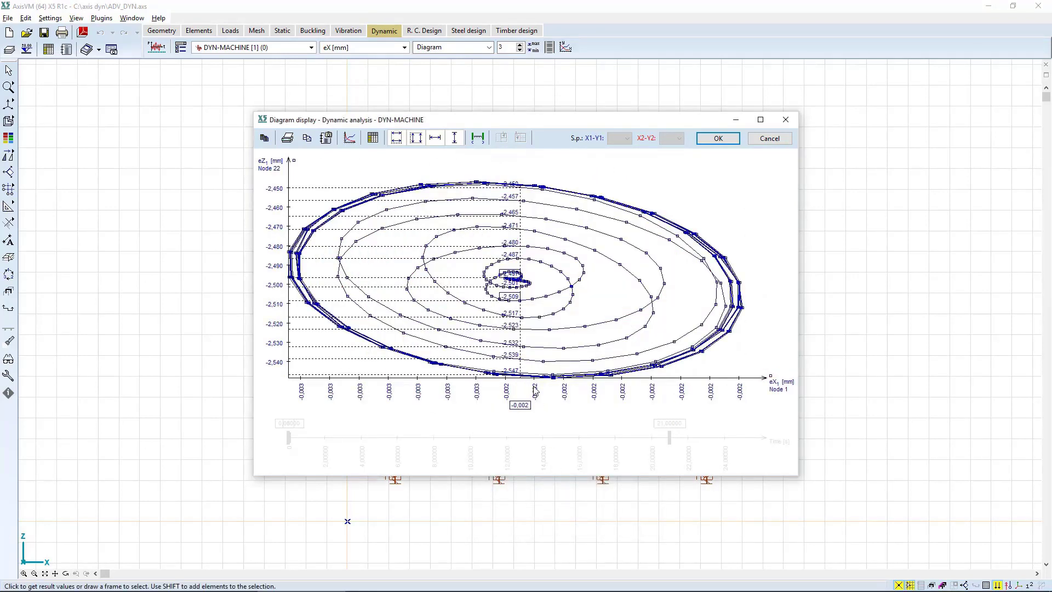
pyautogui.click(478, 138)
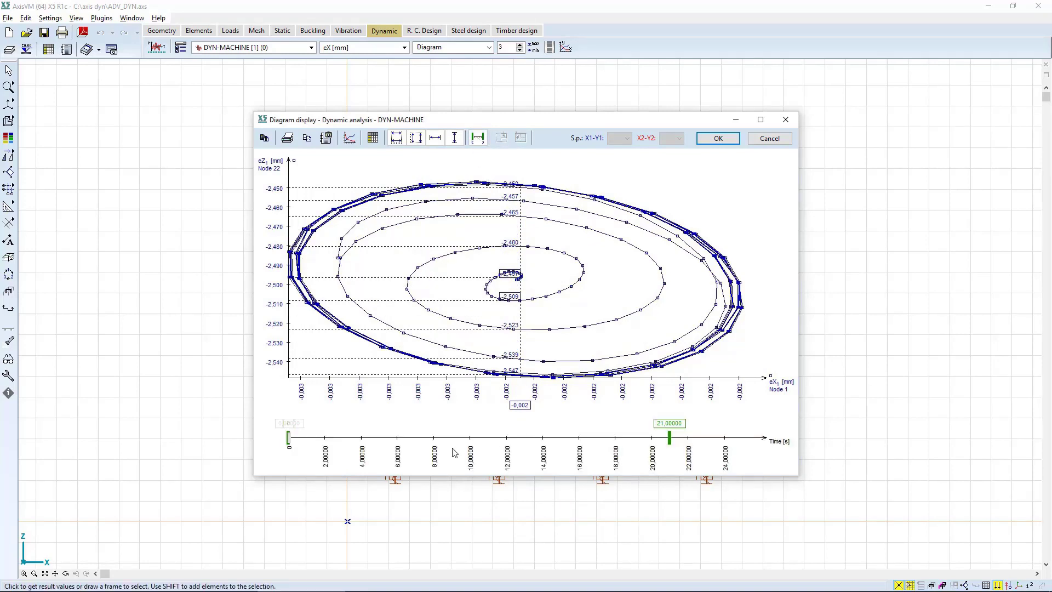
pyautogui.moveTo(290, 436); pyautogui.dragTo(420, 437)
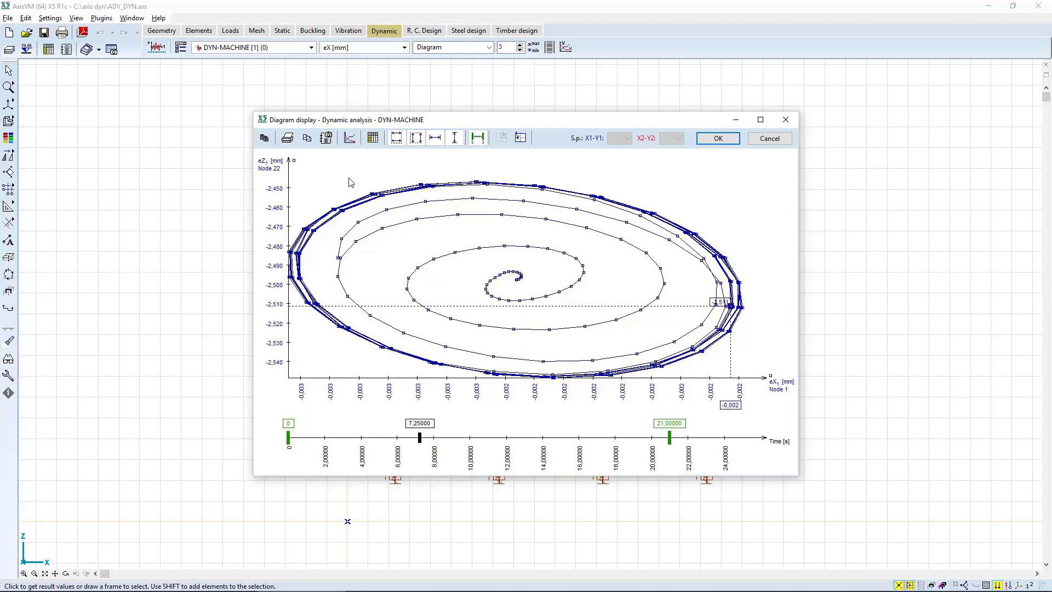
# Change the x1-y1 diagram to Time as the X1 component and displacement eX of node 17 as the Y1 component.
pyautogui.click(349, 138)
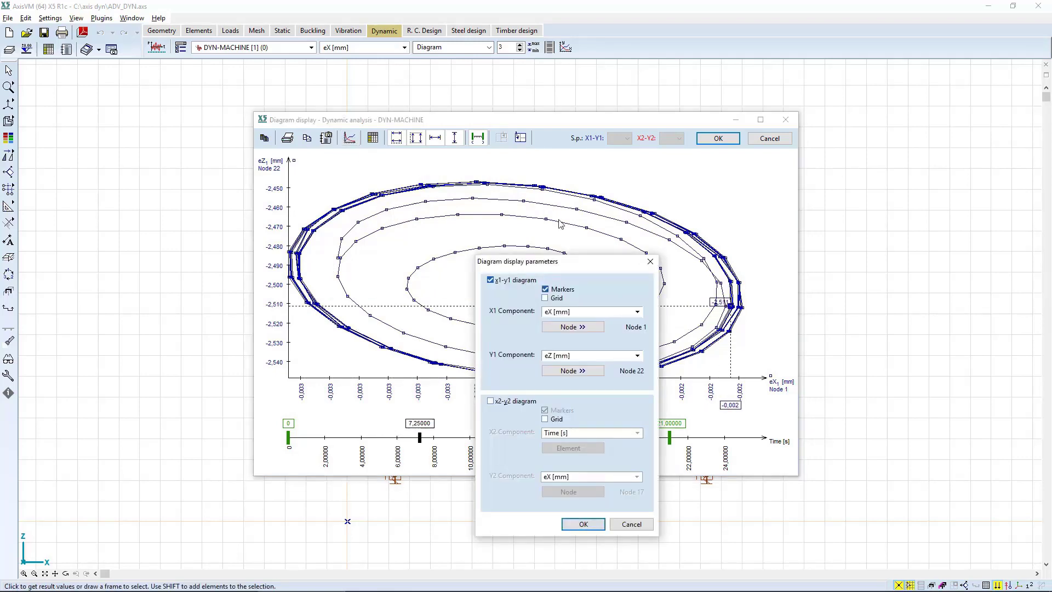
pyautogui.click(569, 312)
pyautogui.scroll(-2, 591, 404)
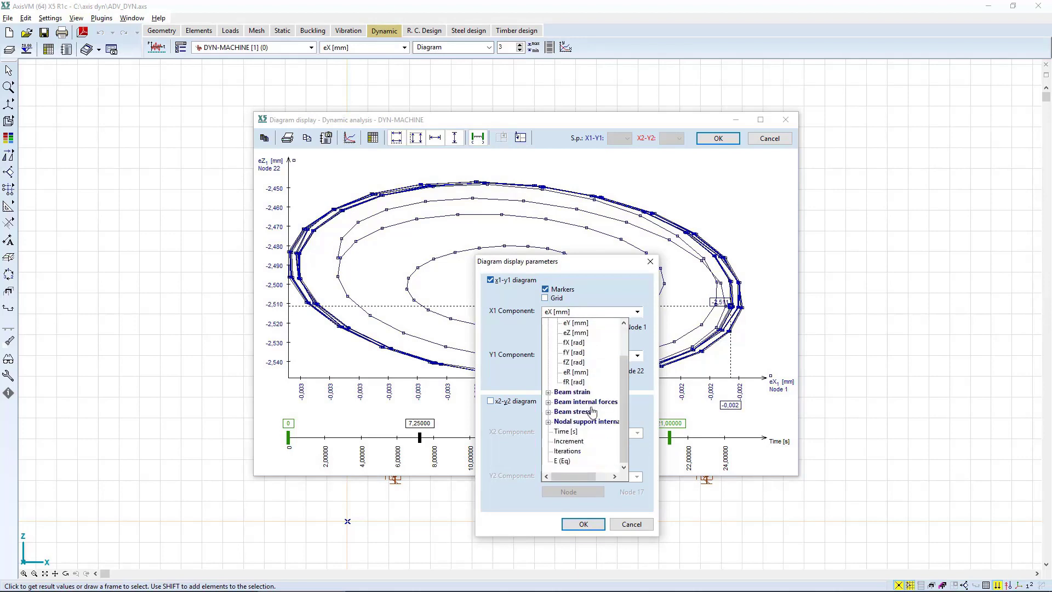
pyautogui.click(566, 431)
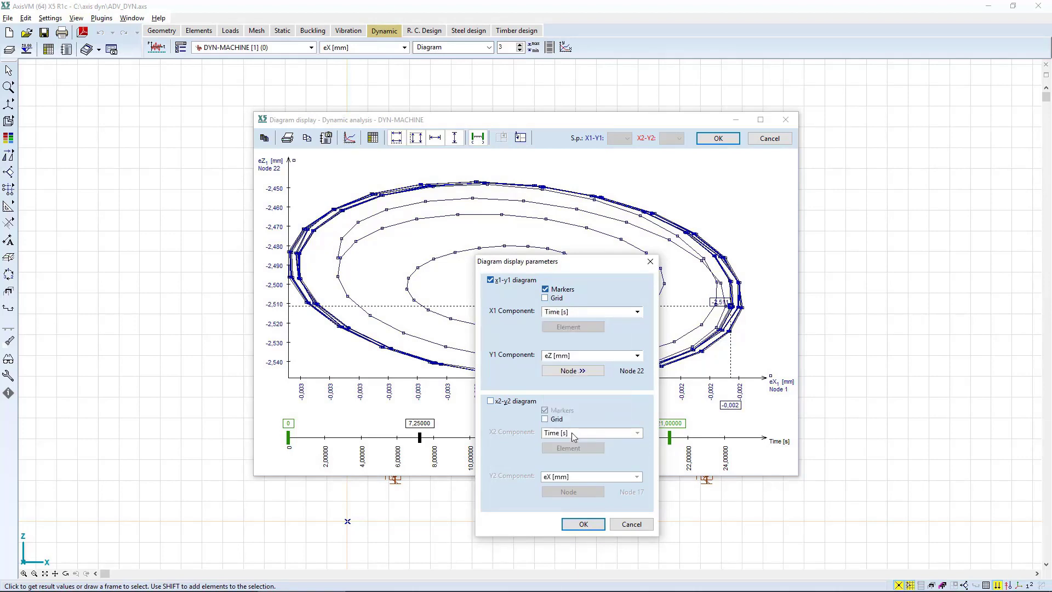
pyautogui.click(577, 358)
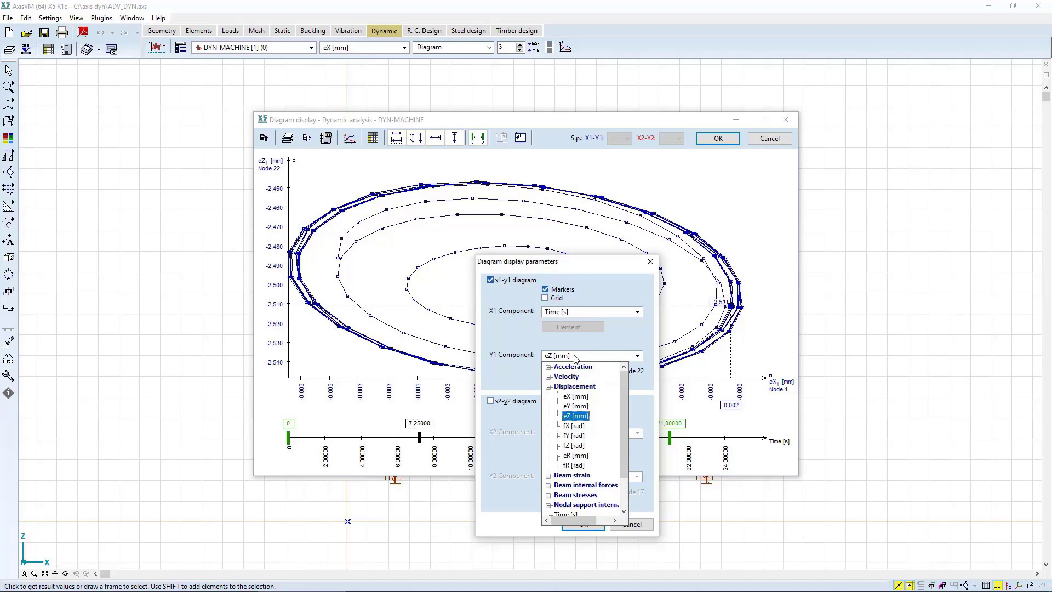
pyautogui.click(574, 397)
pyautogui.press('Return')
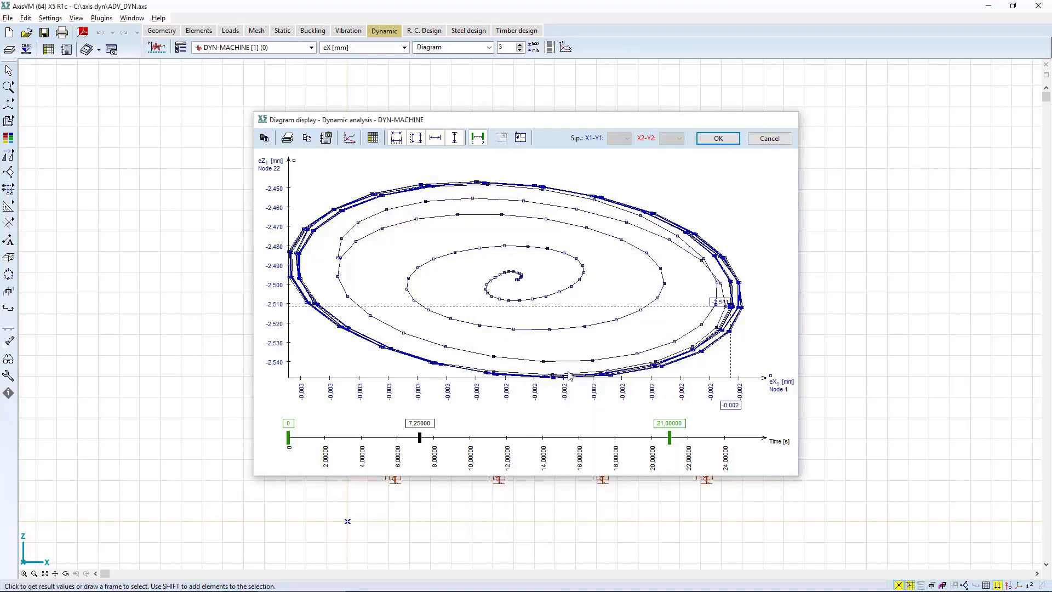
pyautogui.press('Escape')
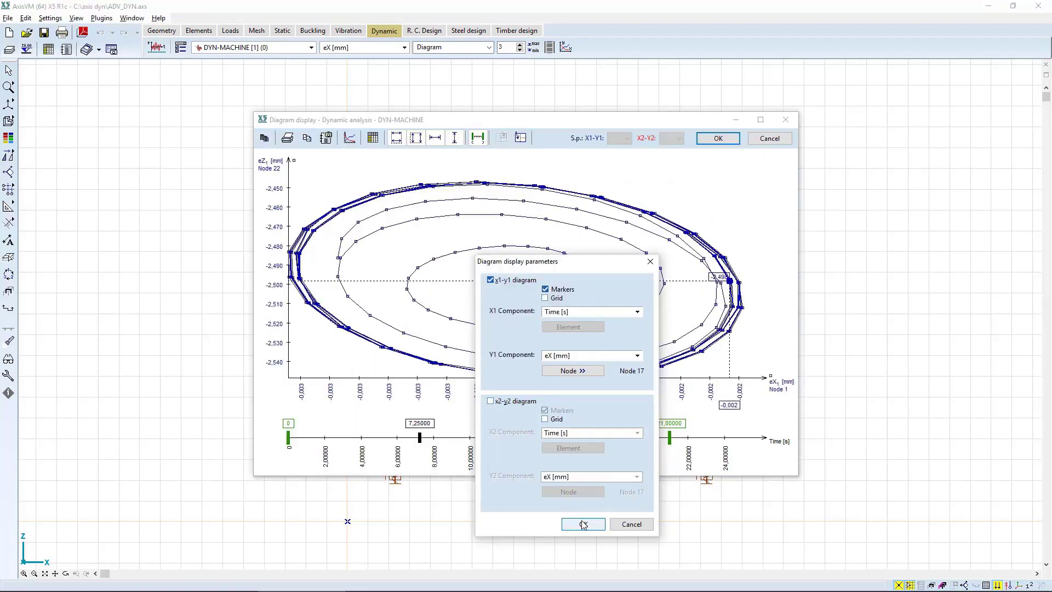
pyautogui.click(583, 524)
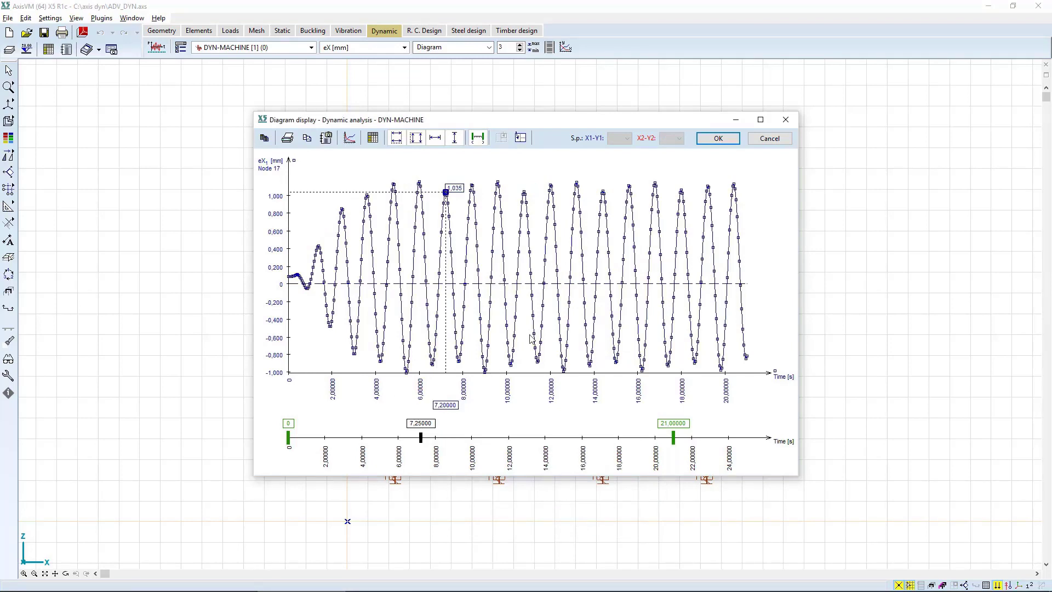
# Move the time marker to 9.2 s and start the displayed interval at 2.2 s.
pyautogui.click(440, 438)
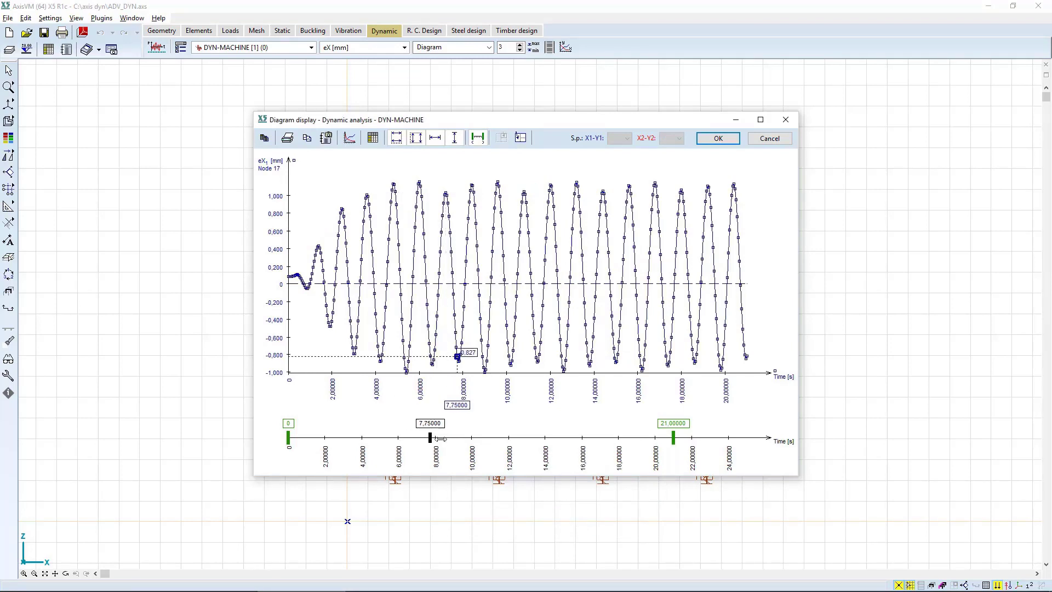
pyautogui.moveTo(442, 438); pyautogui.dragTo(457, 439)
pyautogui.moveTo(289, 437)
pyautogui.mouseDown()
pyautogui.moveTo(345, 436)
pyautogui.moveTo(328, 437)
pyautogui.mouseUp()
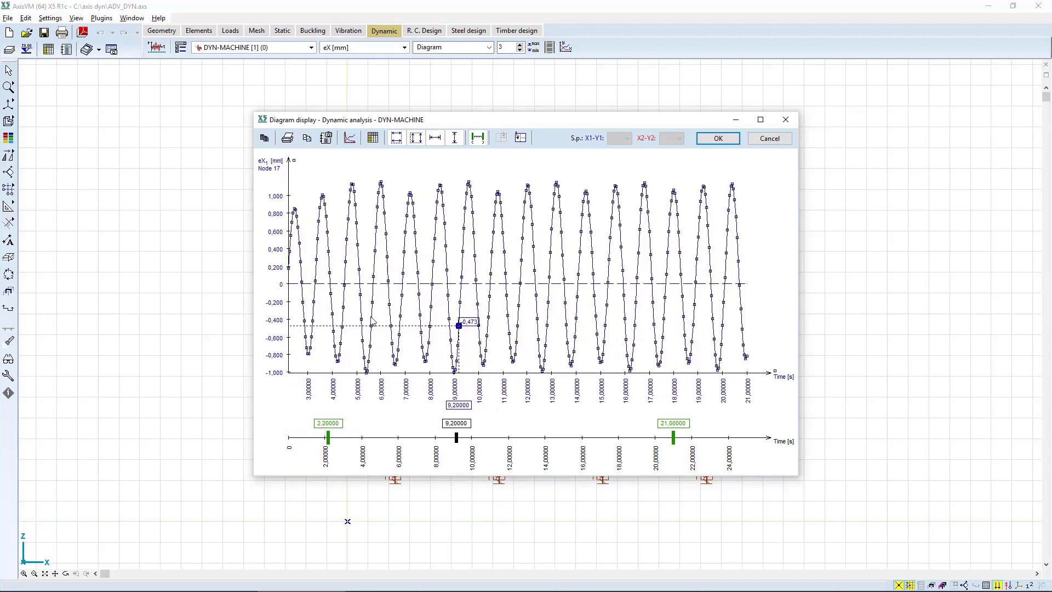
# Narrow the interval to 5.25–8.1 s with the time marker at 6.5 s, fit it to the diagram width, and close the diagram.
pyautogui.click(435, 138)
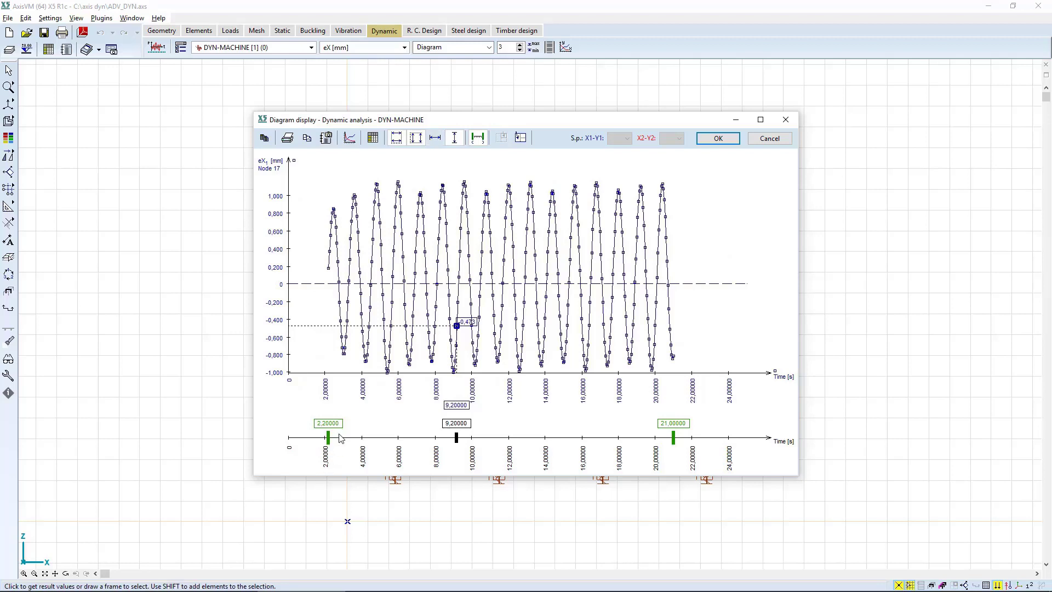
pyautogui.moveTo(340, 433); pyautogui.dragTo(384, 431)
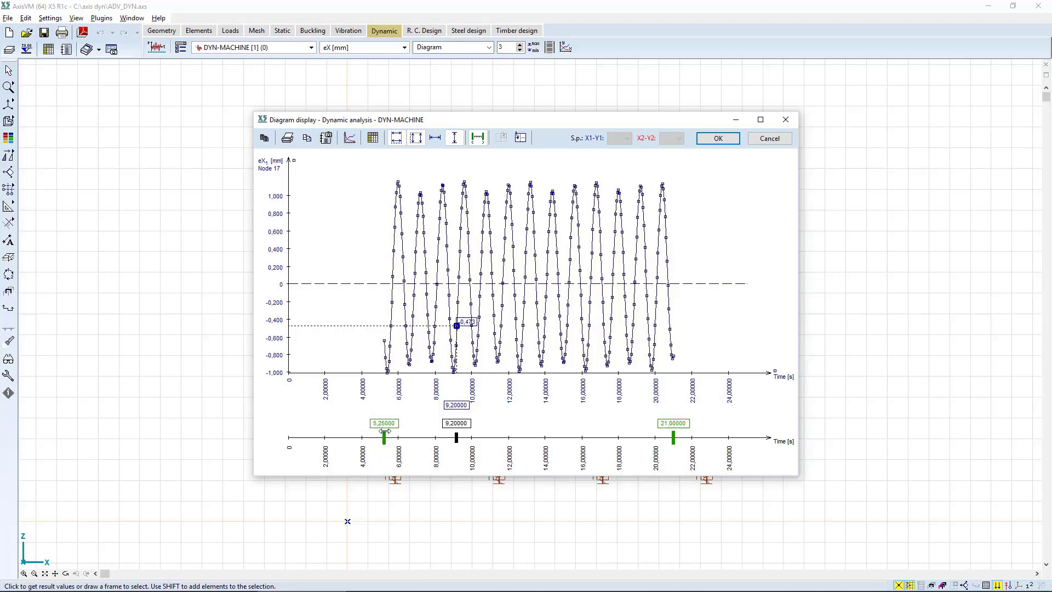
pyautogui.moveTo(666, 437); pyautogui.dragTo(407, 437)
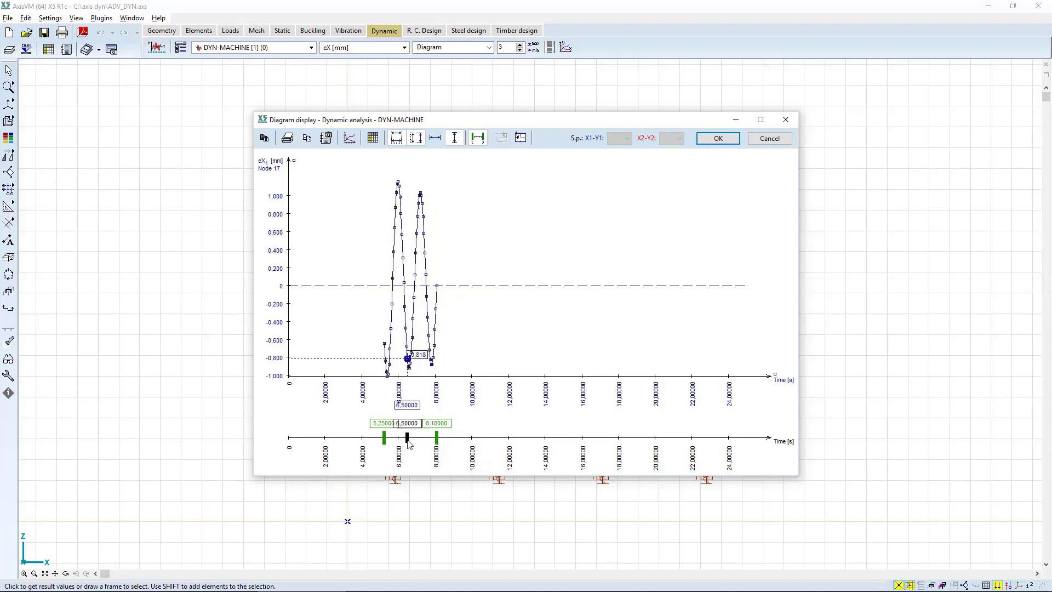
pyautogui.click(437, 140)
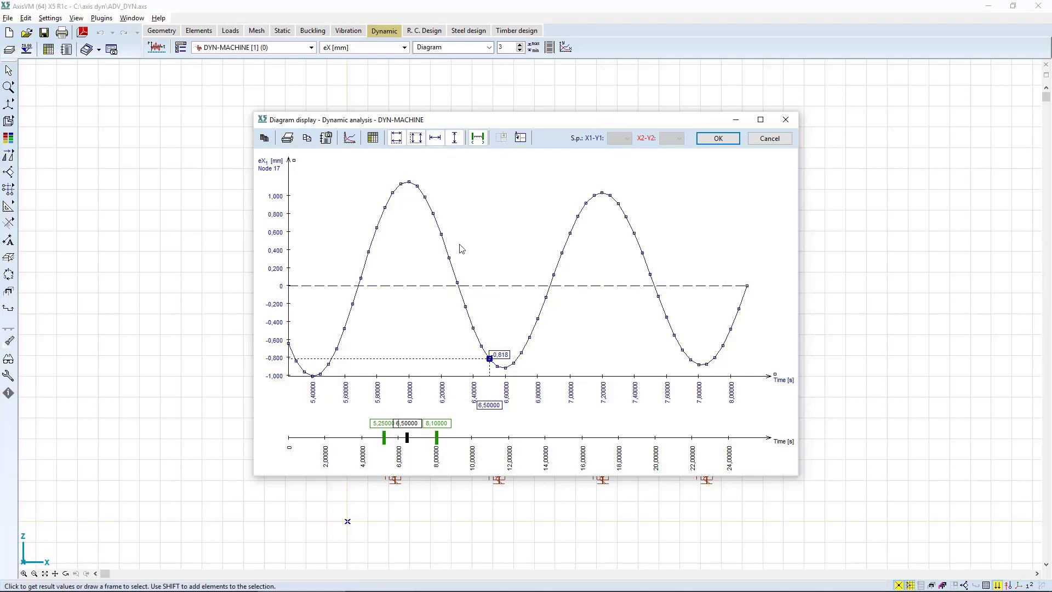
pyautogui.click(715, 138)
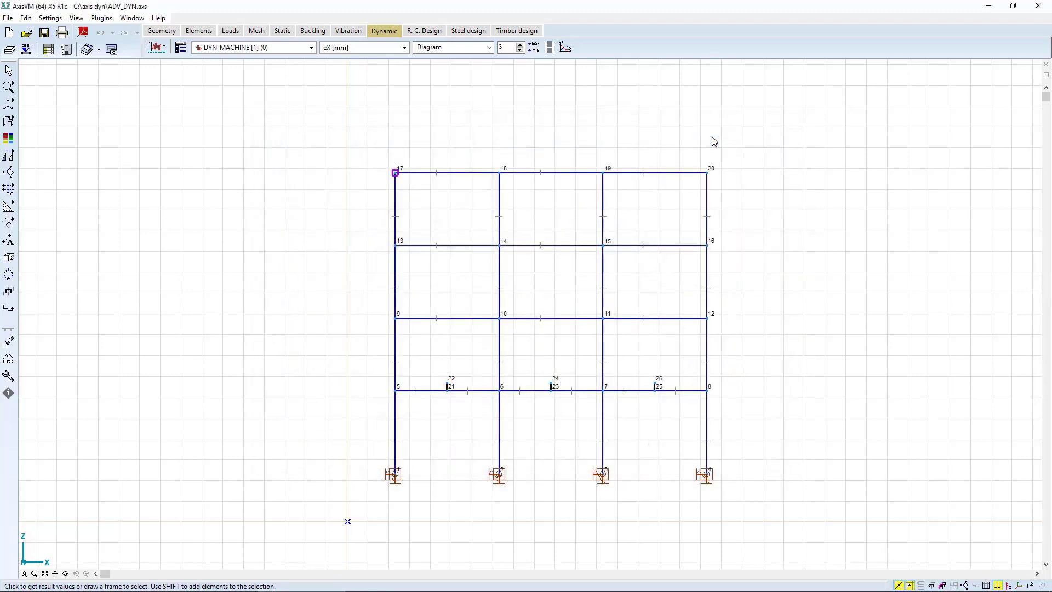
# Switch the displayed dynamic result case to DYN-SHOCK [1] (0).
pyautogui.click(262, 48)
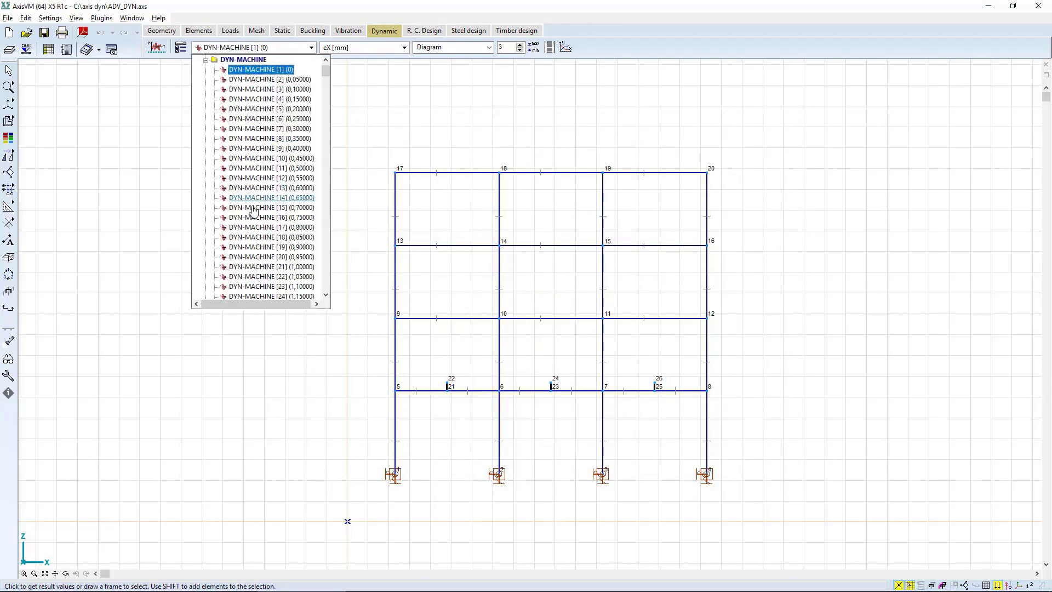
pyautogui.scroll(1, 211, 104)
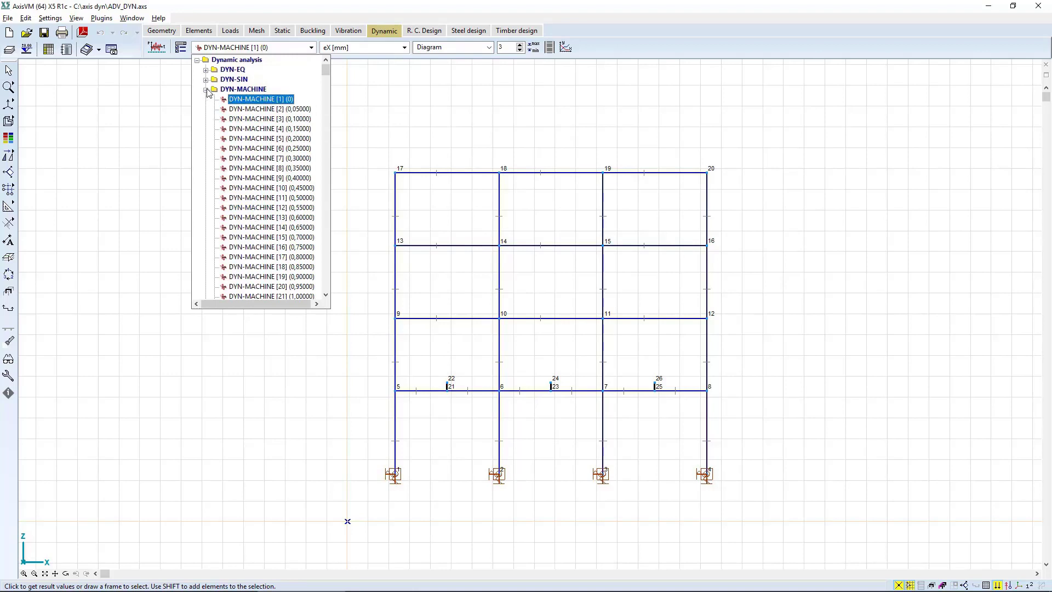
pyautogui.click(206, 90)
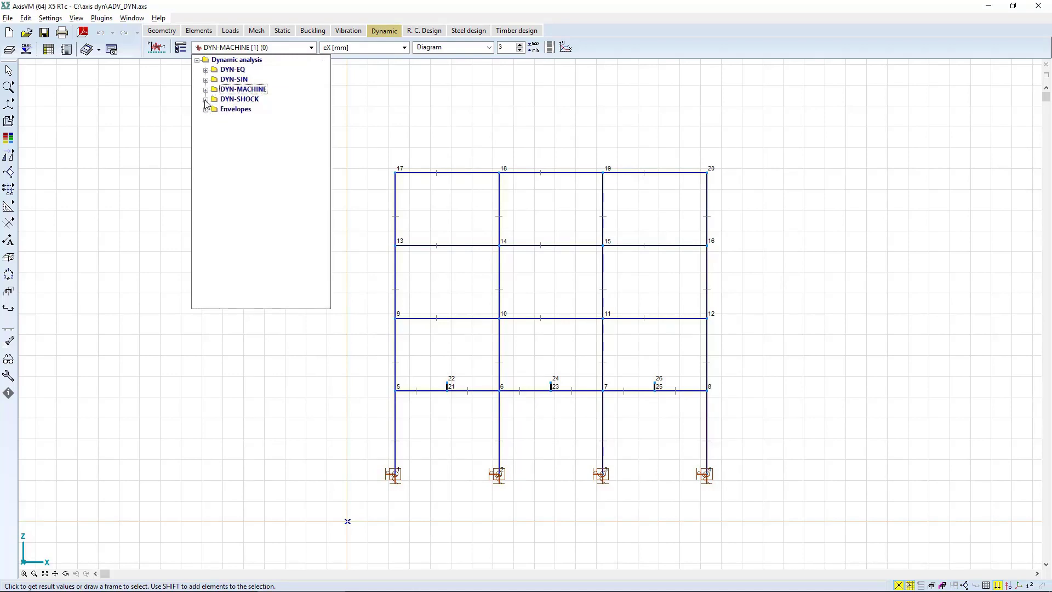
pyautogui.click(206, 100)
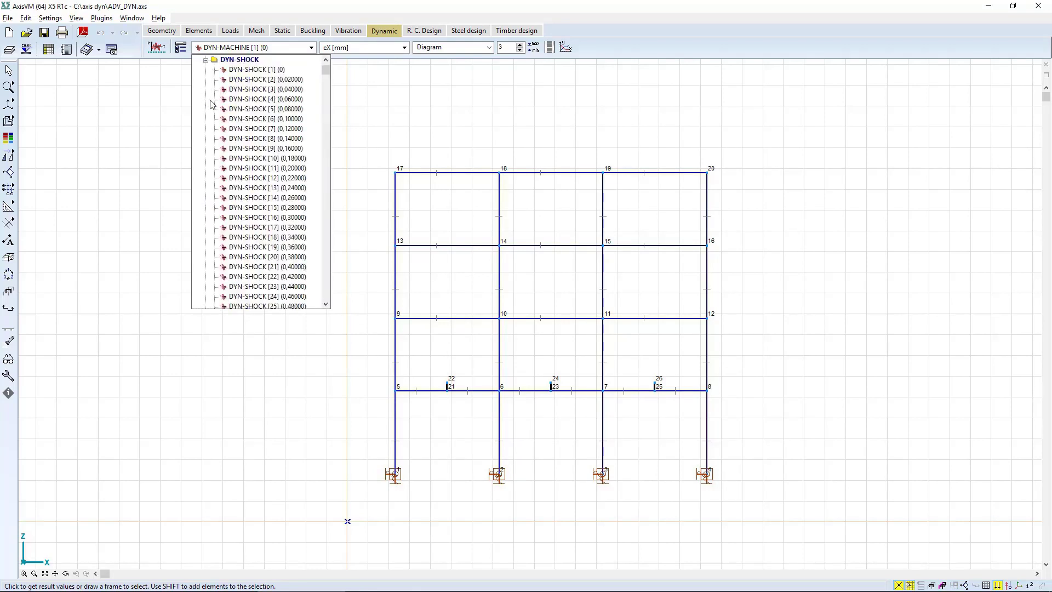
pyautogui.click(259, 70)
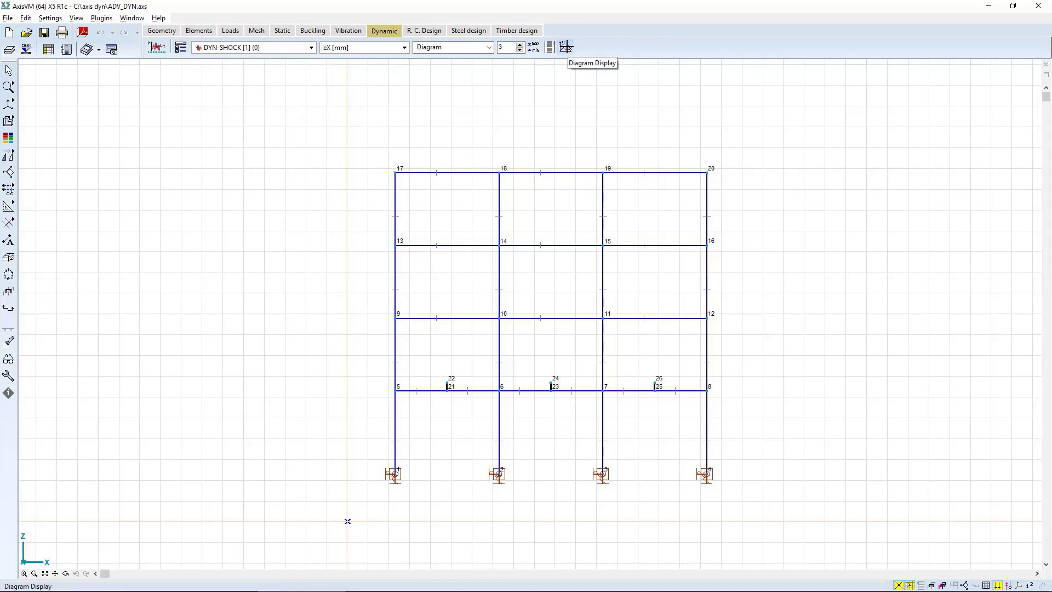
# View the DYN-SHOCK time history of eX at node 17 without the interval limit, and close the diagram.
pyautogui.click(566, 47)
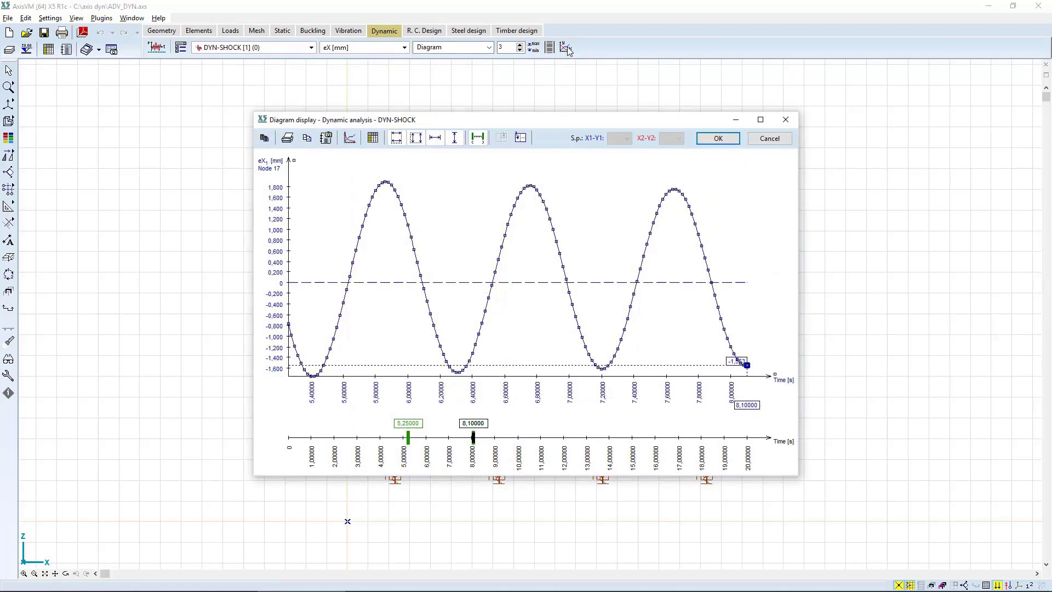
pyautogui.click(352, 138)
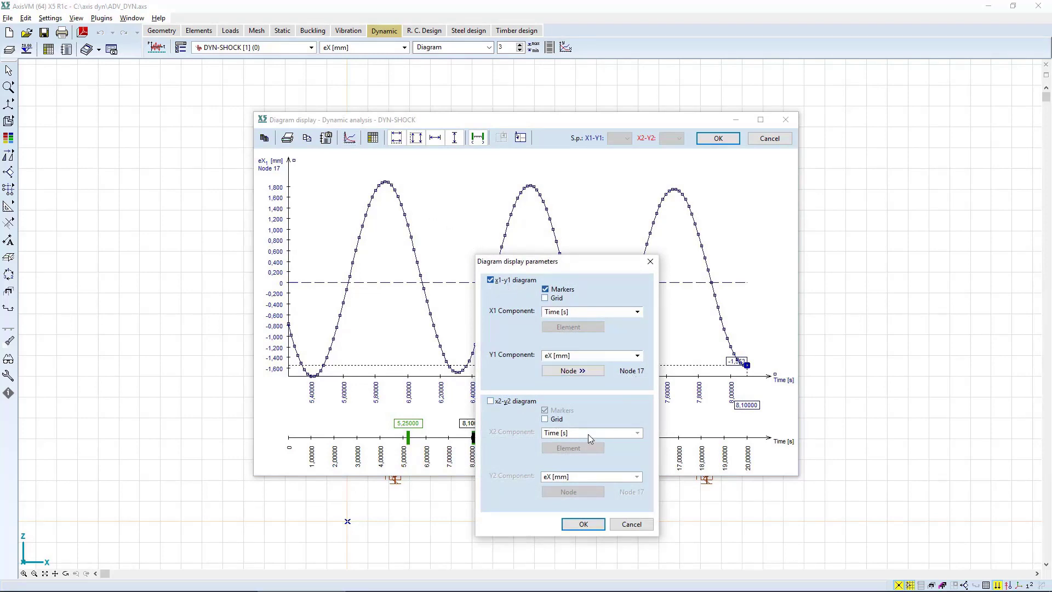
pyautogui.click(574, 527)
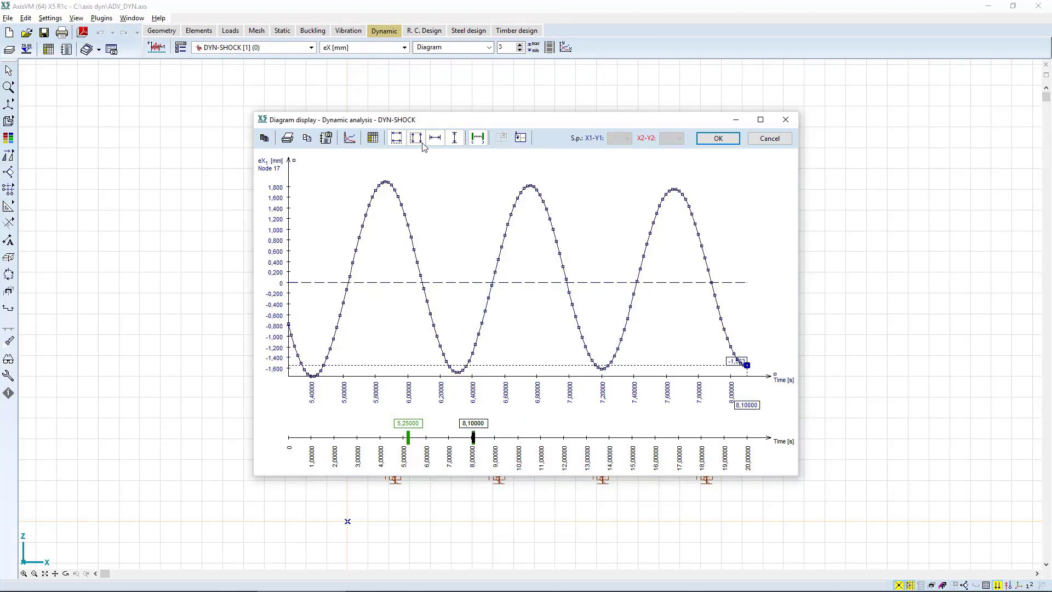
pyautogui.click(477, 137)
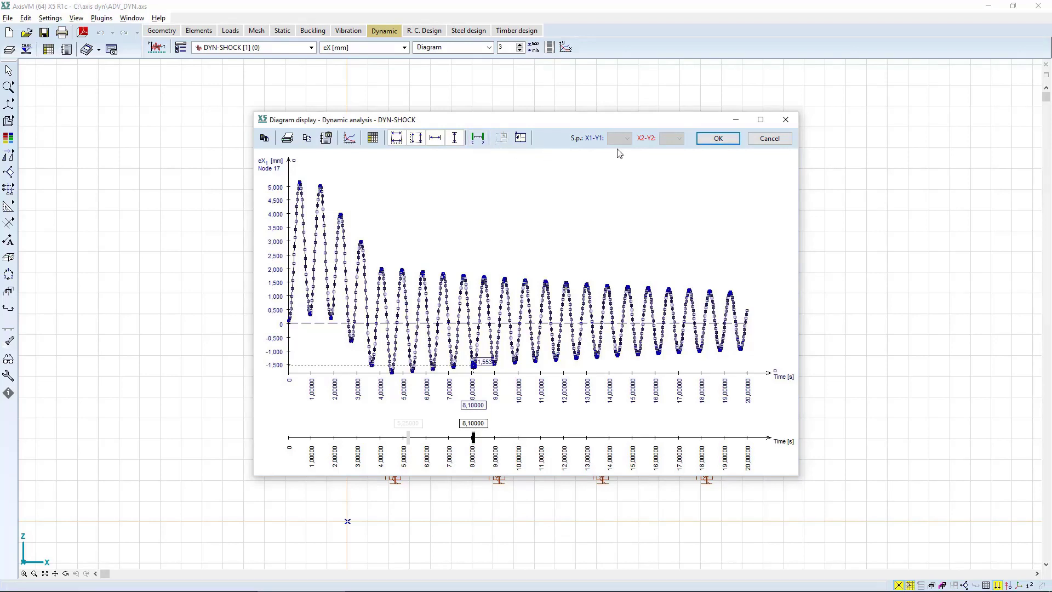
pyautogui.click(719, 139)
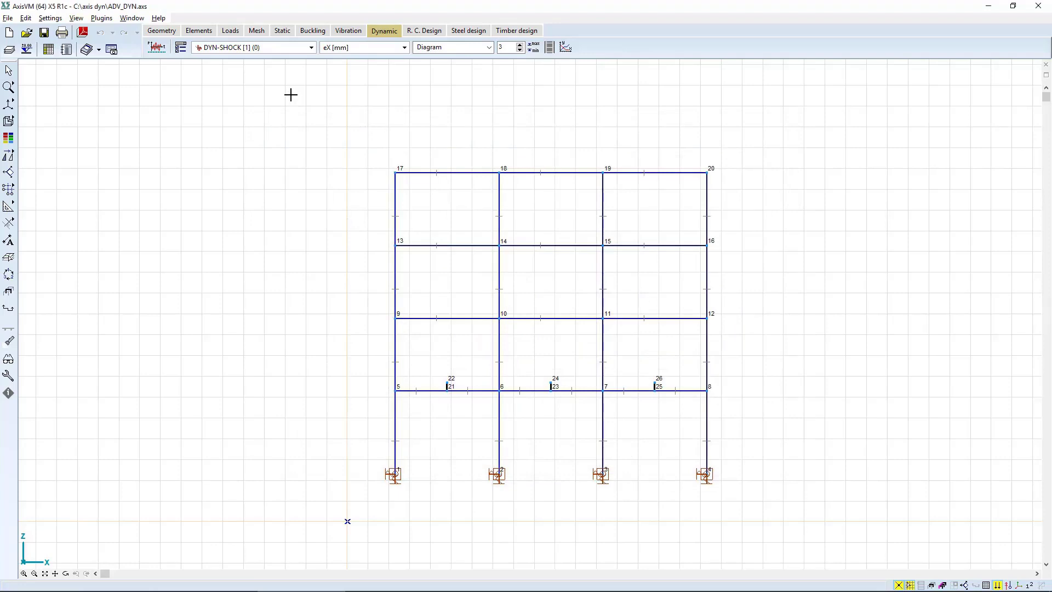
# Create a new dynamic analysis envelope named Custom in the display parameters.
pyautogui.click(180, 48)
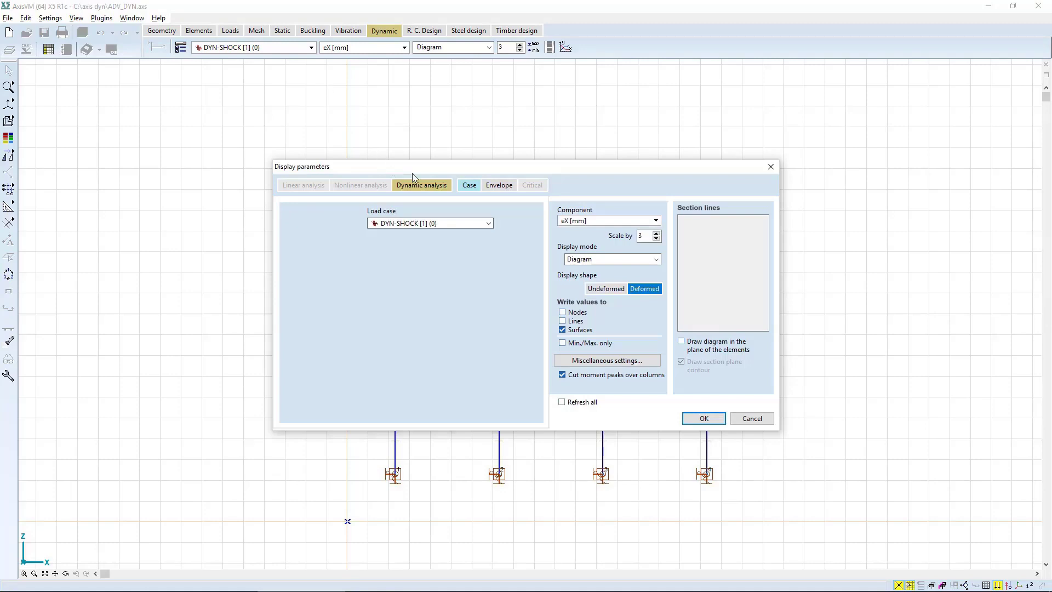
pyautogui.click(500, 186)
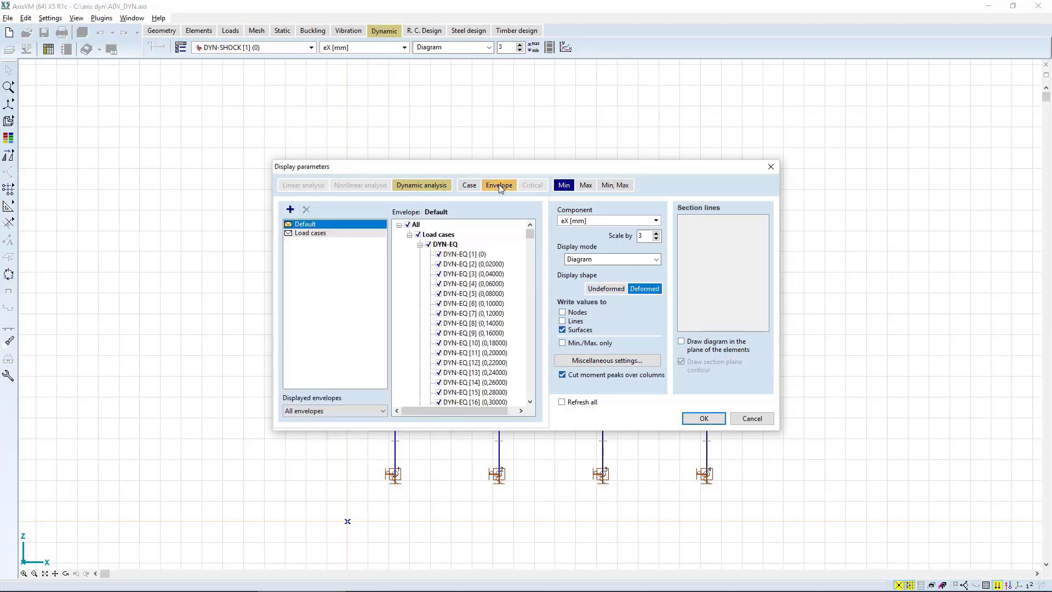
pyautogui.click(290, 211)
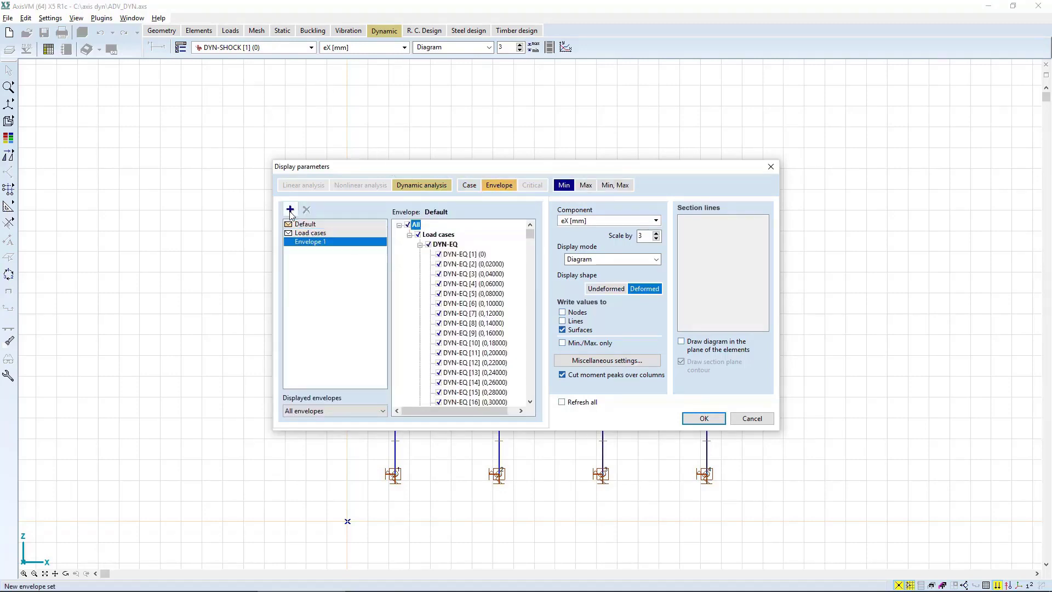
pyautogui.click(323, 243)
pyautogui.write('Custom')
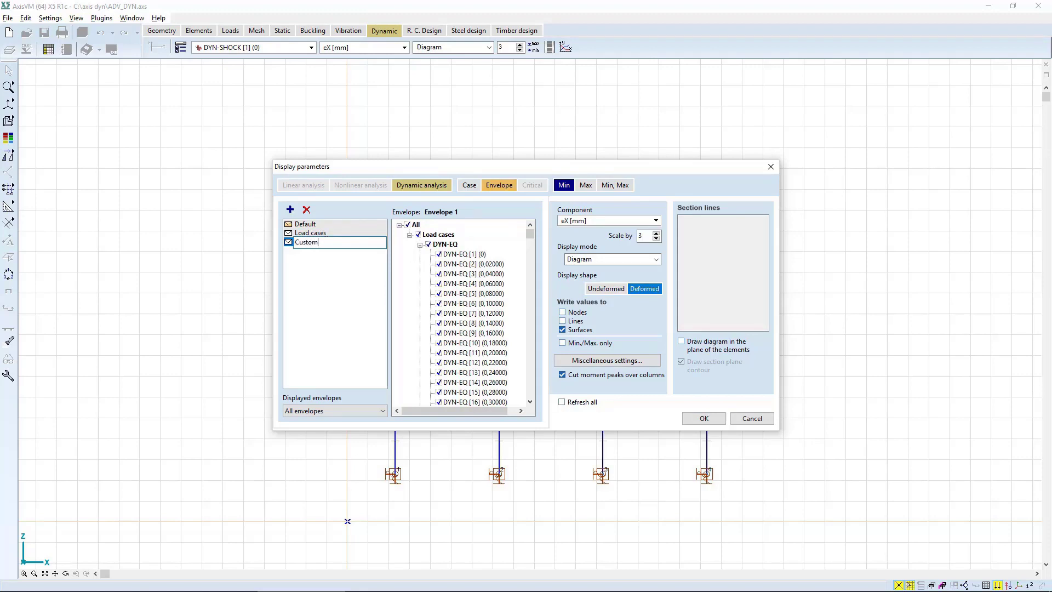
pyautogui.press('Return')
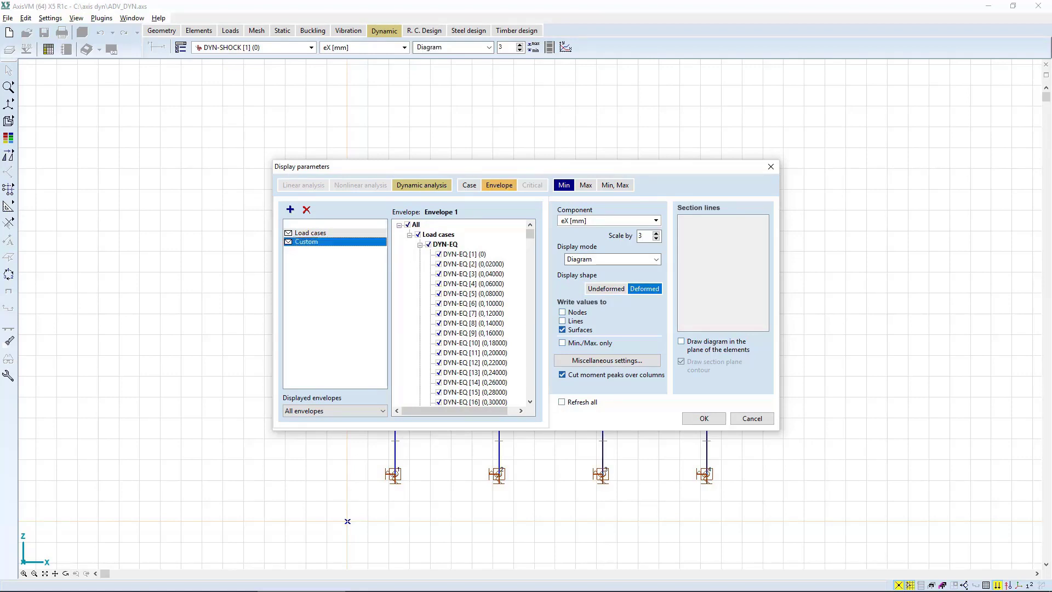
# Limit the Custom envelope to the DYN-MACHINE and DYN-SHOCK load cases, and apply it with the undeformed display shape.
pyautogui.click(412, 224)
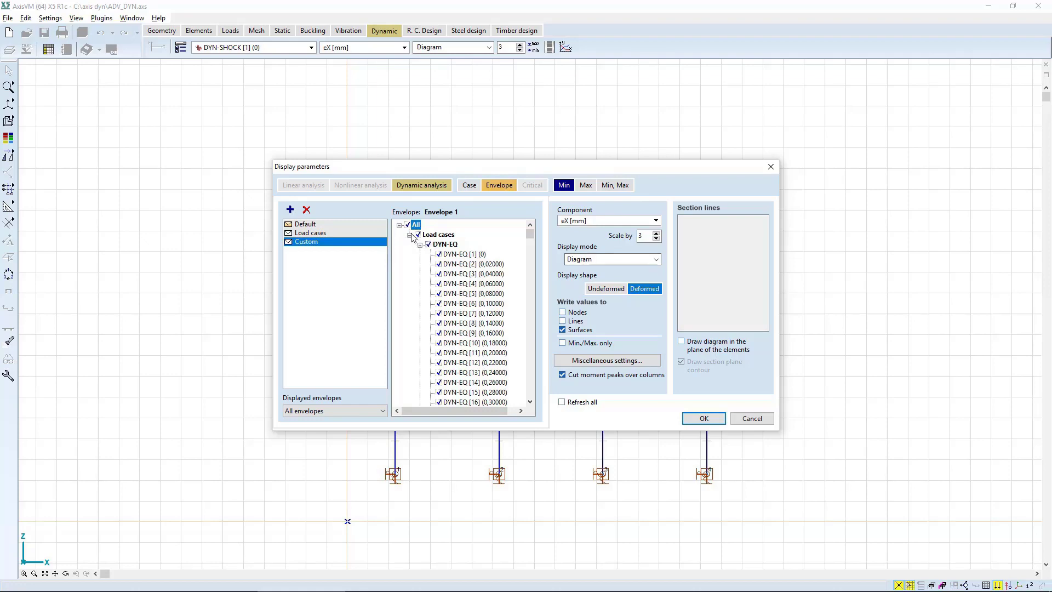
pyautogui.click(411, 235)
pyautogui.click(409, 235)
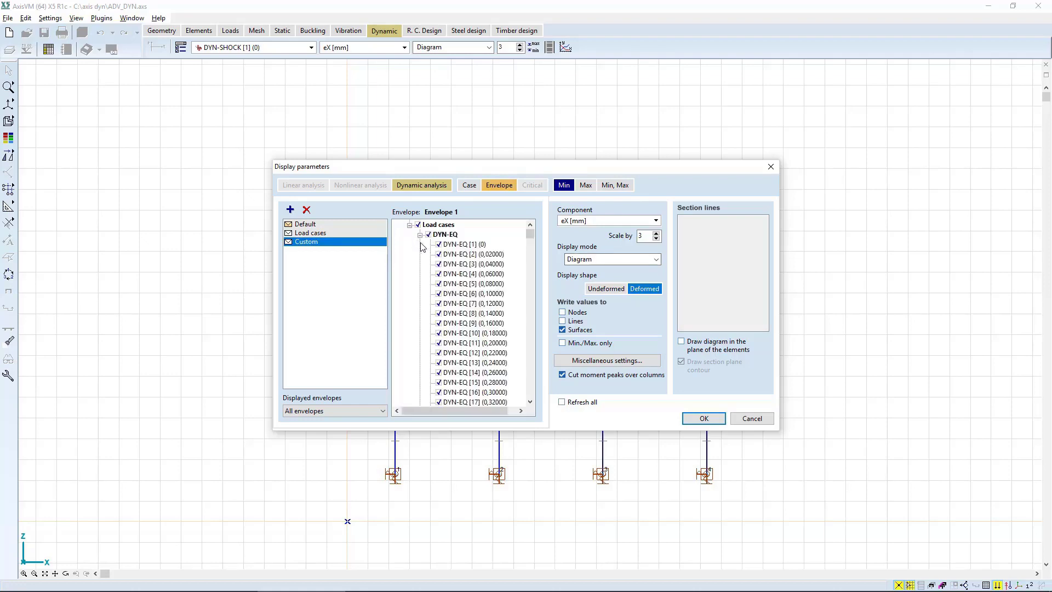
pyautogui.click(420, 235)
pyautogui.click(419, 244)
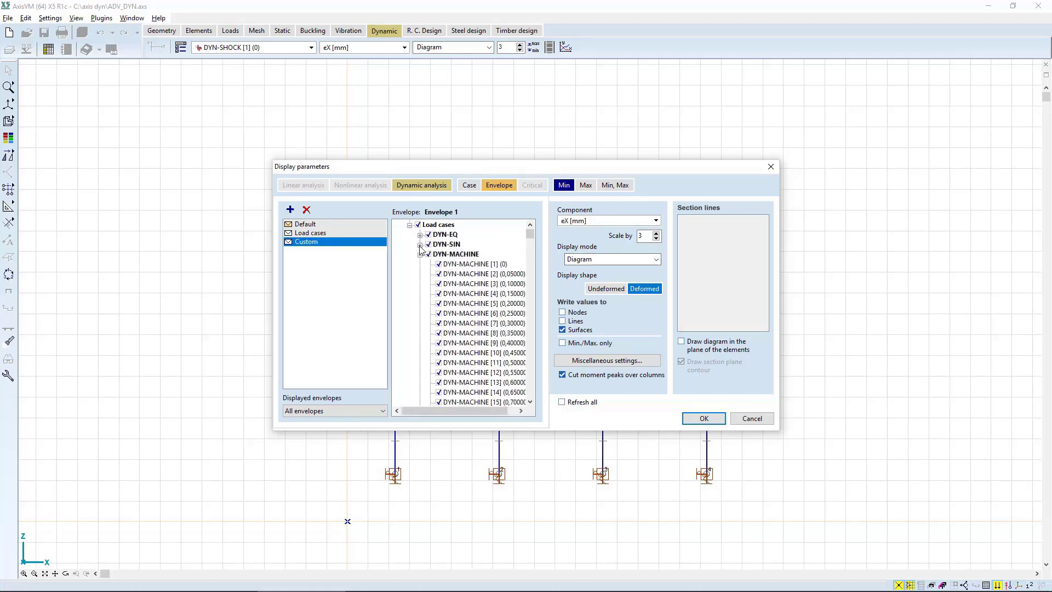
pyautogui.click(420, 254)
pyautogui.click(420, 264)
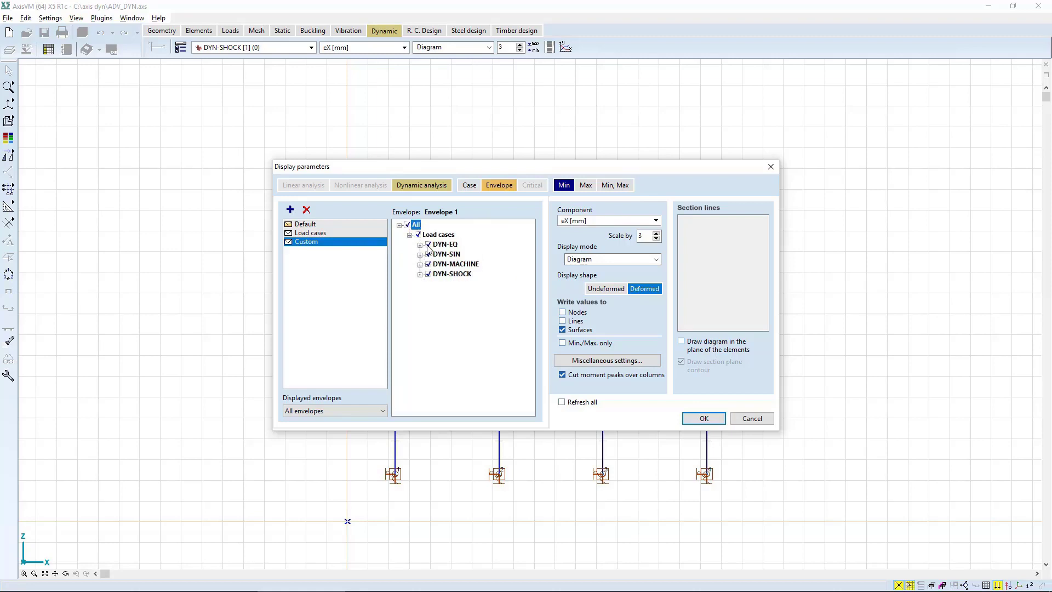
pyautogui.click(428, 245)
pyautogui.click(449, 265)
pyautogui.click(453, 275)
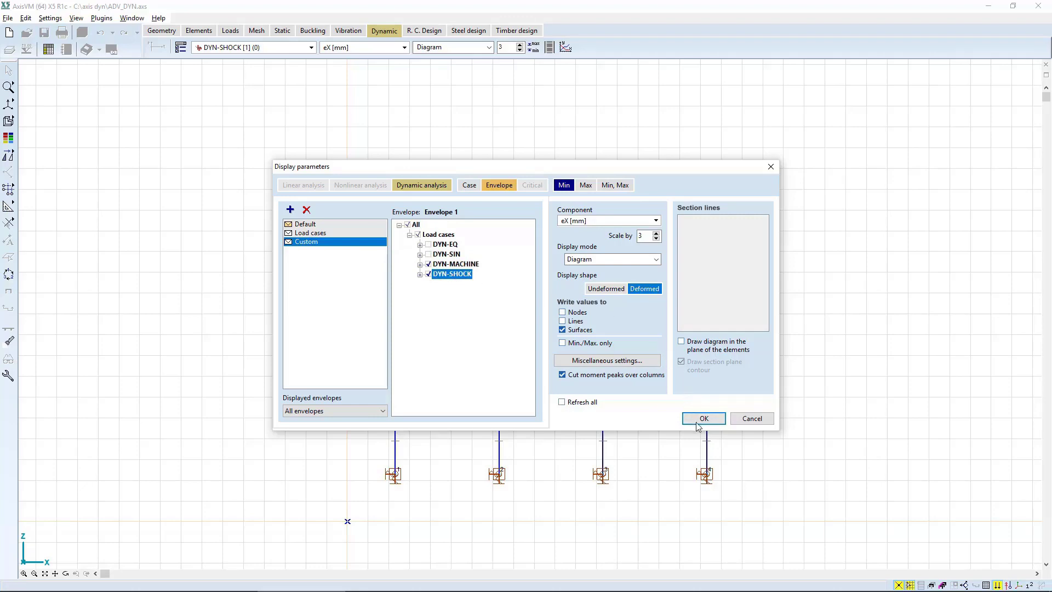
pyautogui.click(624, 292)
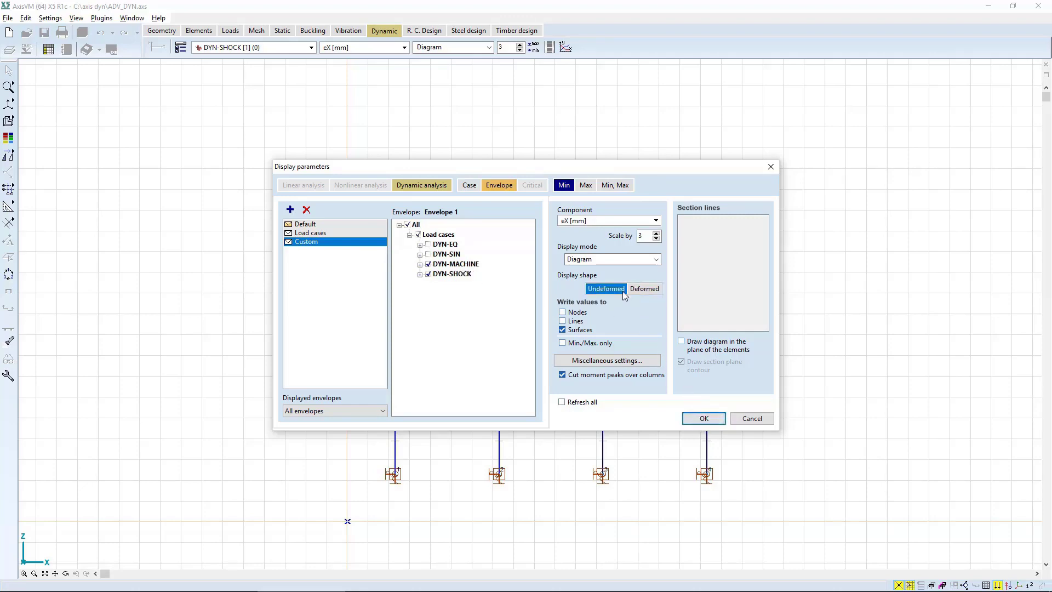
pyautogui.click(704, 419)
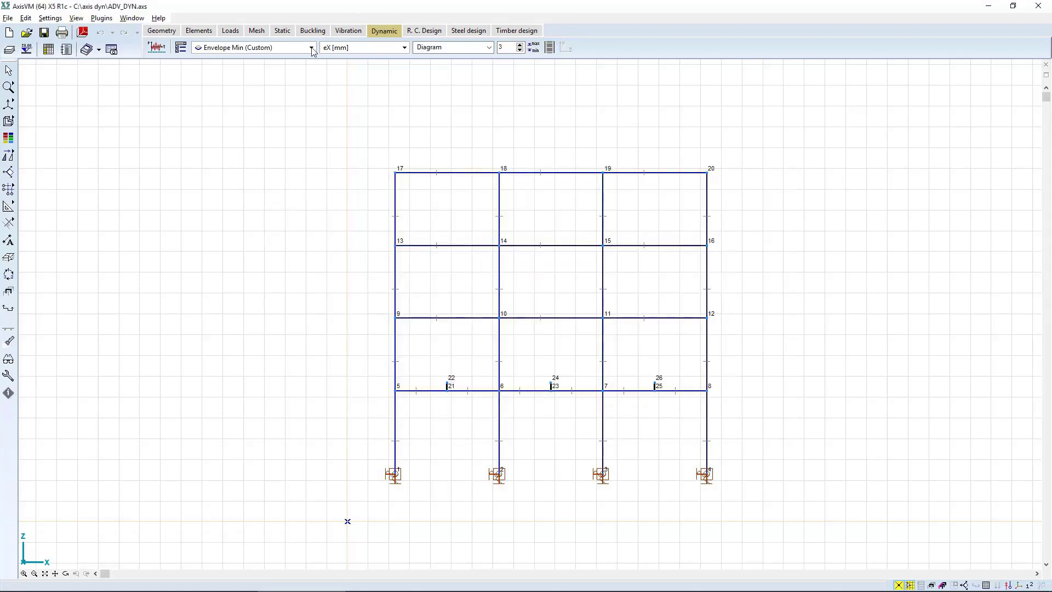
# Switch the displayed dynamic result to Envelope Min,Max of the Custom envelope.
pyautogui.click(348, 49)
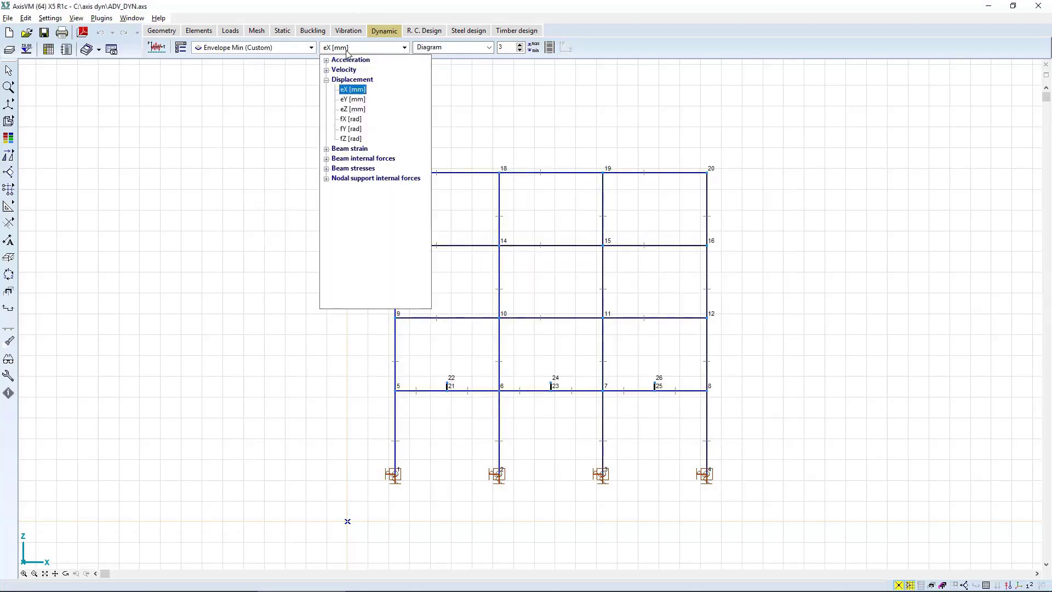
pyautogui.click(284, 48)
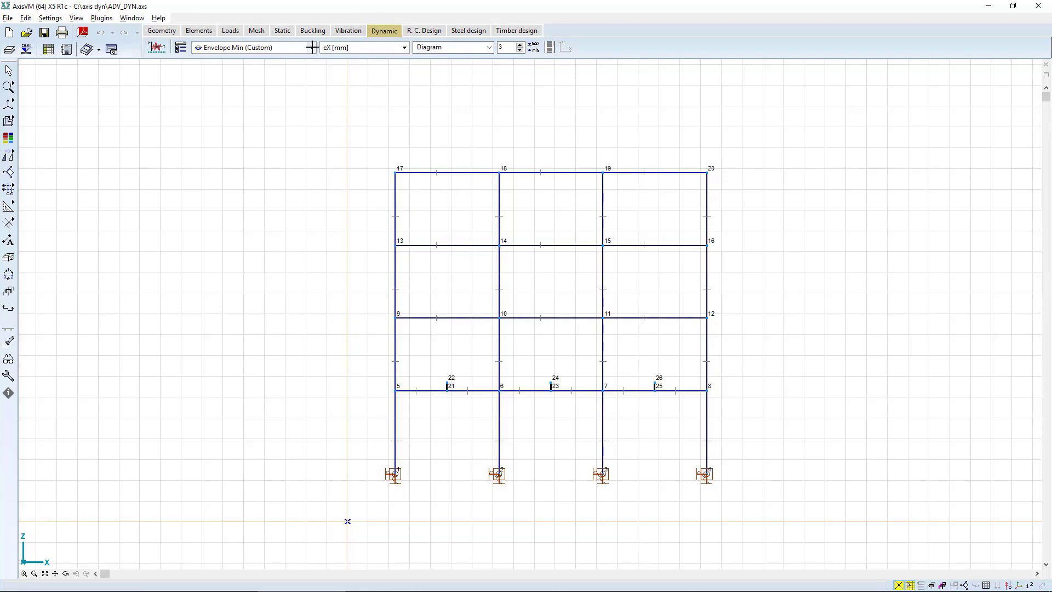
pyautogui.click(308, 47)
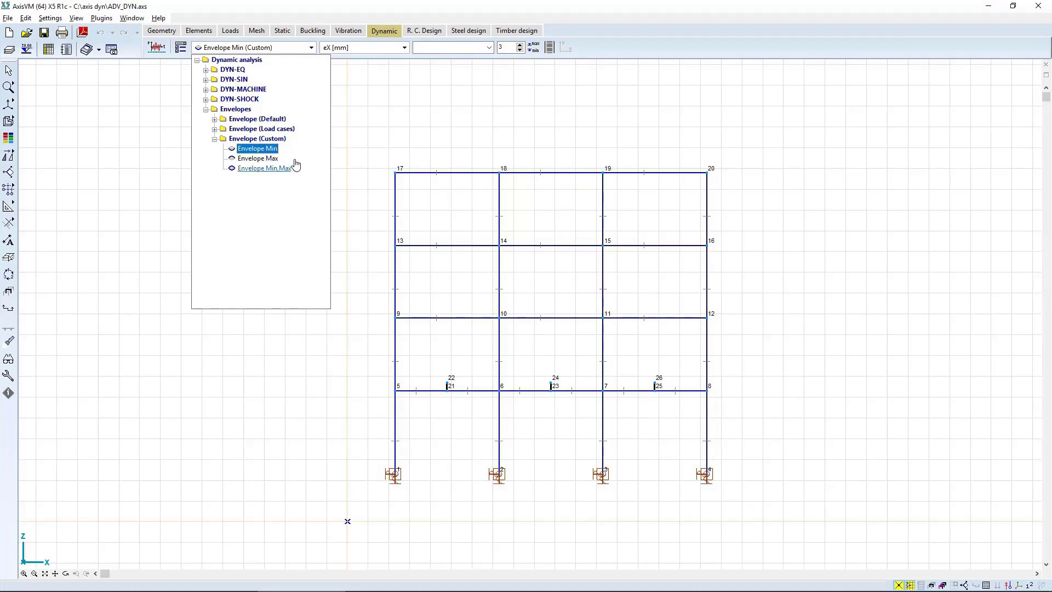
# Display the beam stress component Sminmax as a filled diagram on the frame.
pyautogui.click(386, 47)
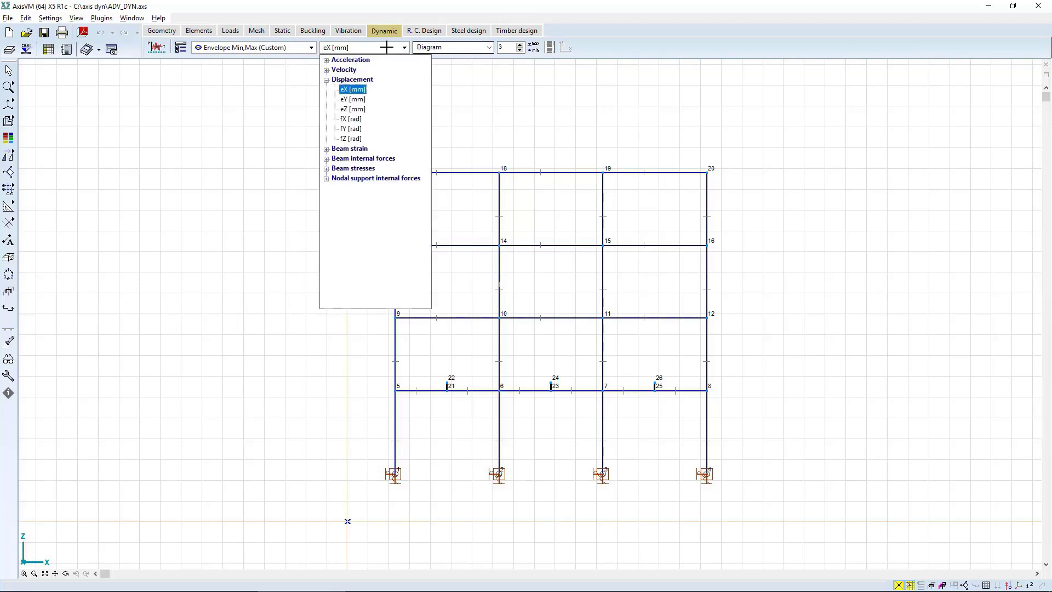
pyautogui.click(359, 169)
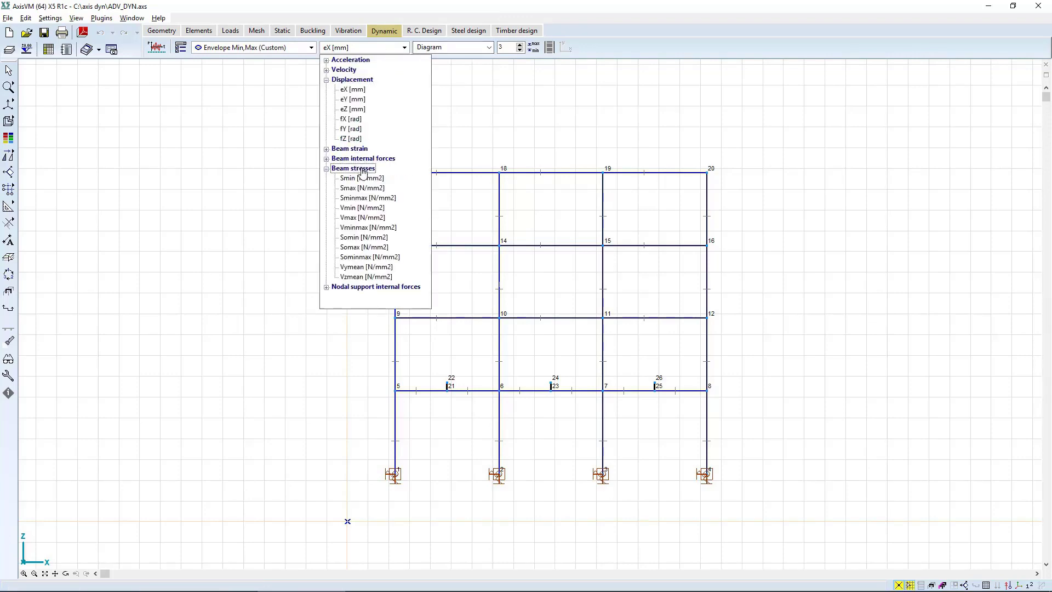
pyautogui.click(361, 202)
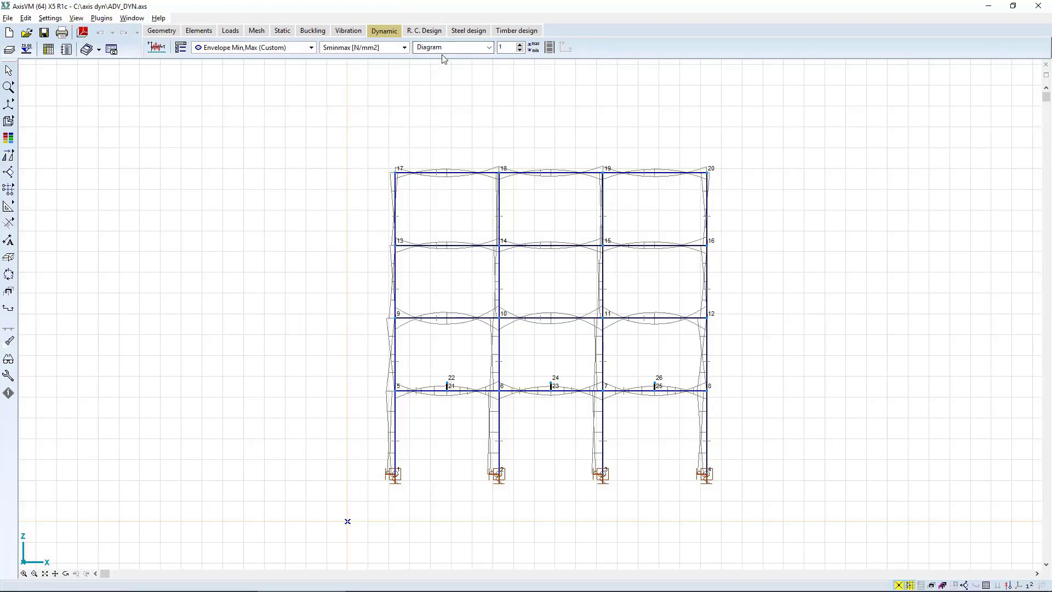
pyautogui.click(445, 48)
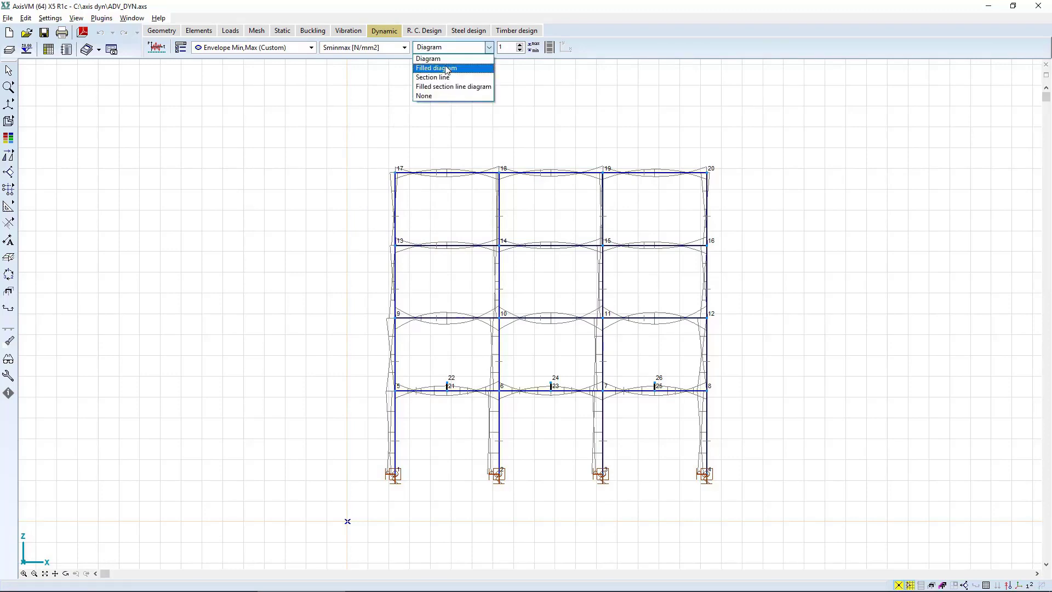
pyautogui.click(447, 68)
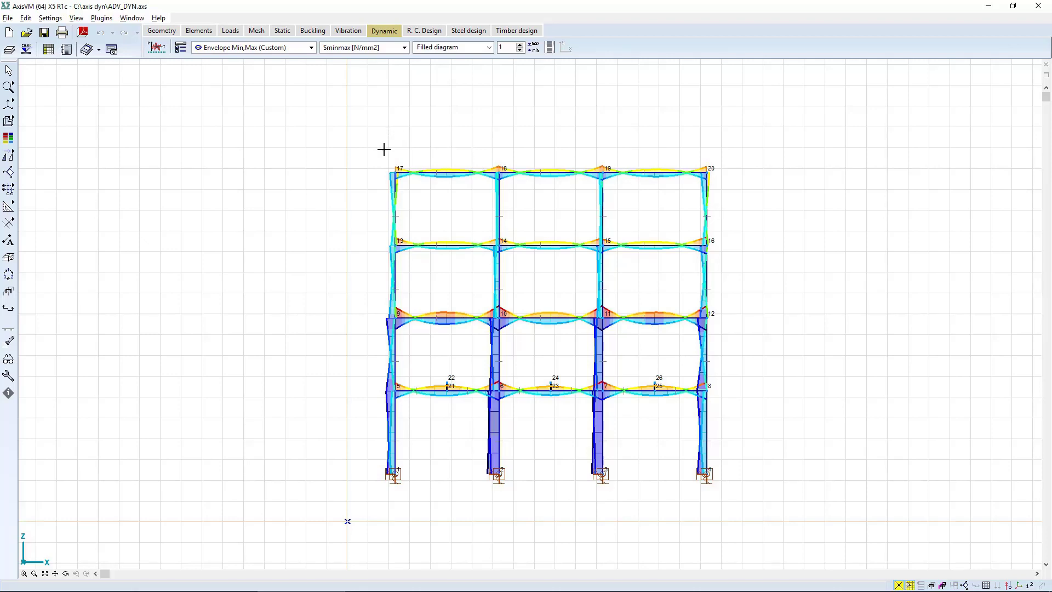
# Open the cross-section stresses of the beam between nodes 5 and 21 and show them for DYN-SHOCK [990] (19,78000).
pyautogui.click(408, 391)
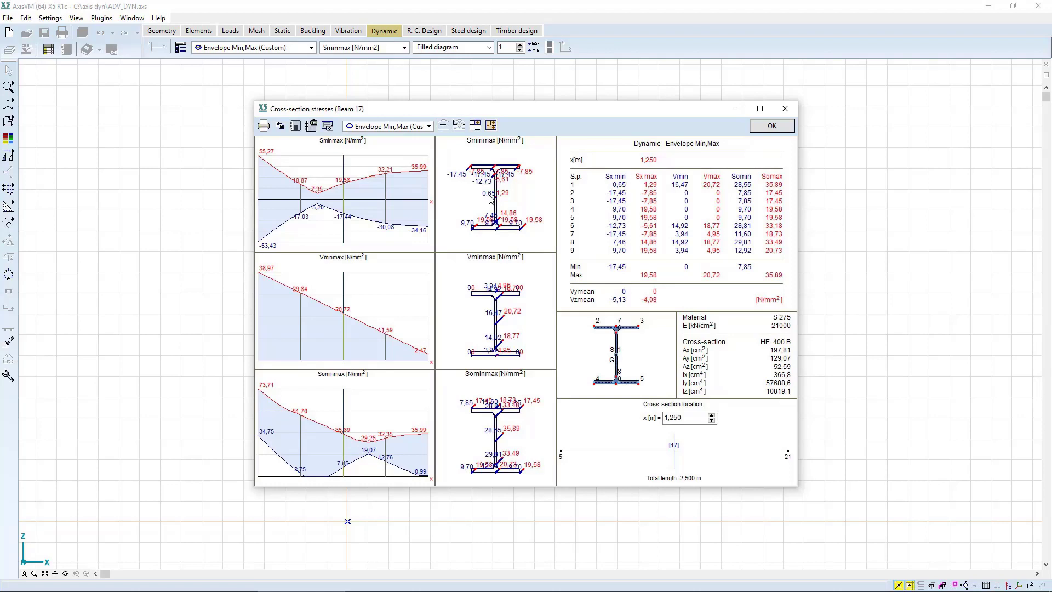
pyautogui.click(403, 126)
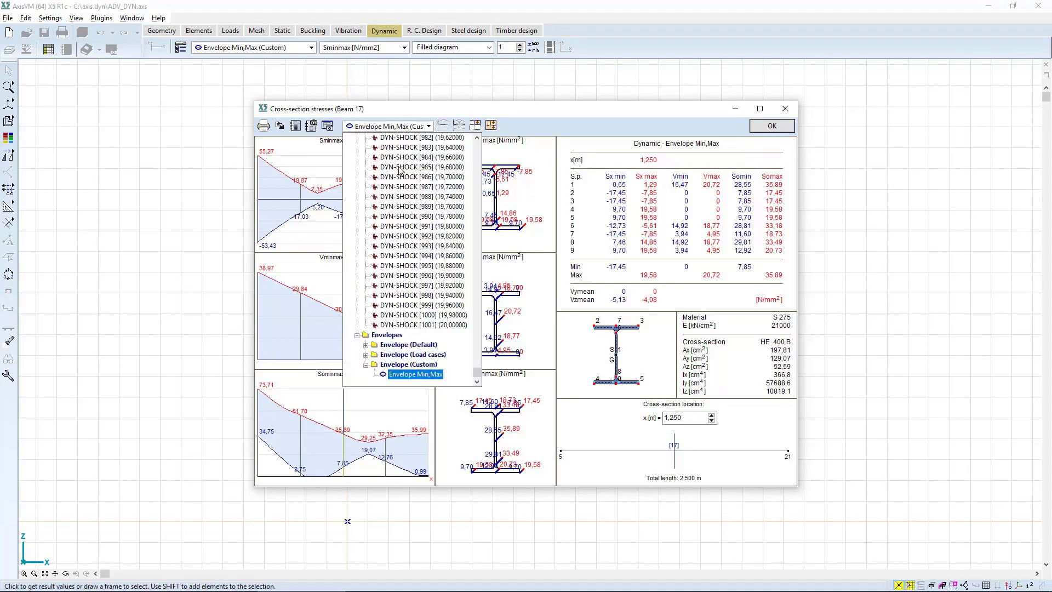
pyautogui.click(421, 217)
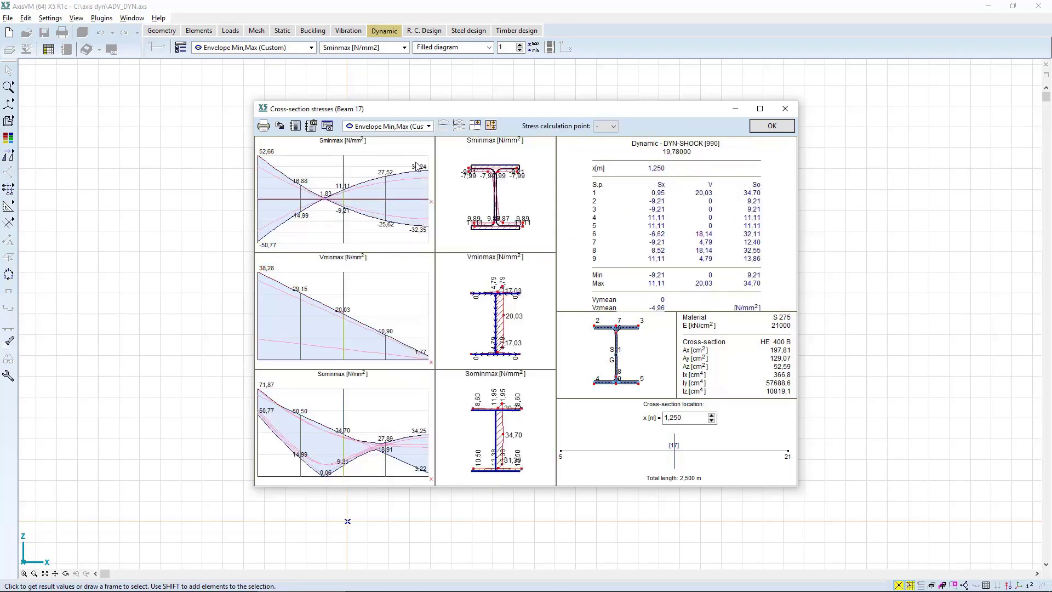
# Show the beam's cross-section stresses for DYN-SHOCK [961] (19,20000) with the cross-section location at x = 1,000 m.
pyautogui.click(417, 127)
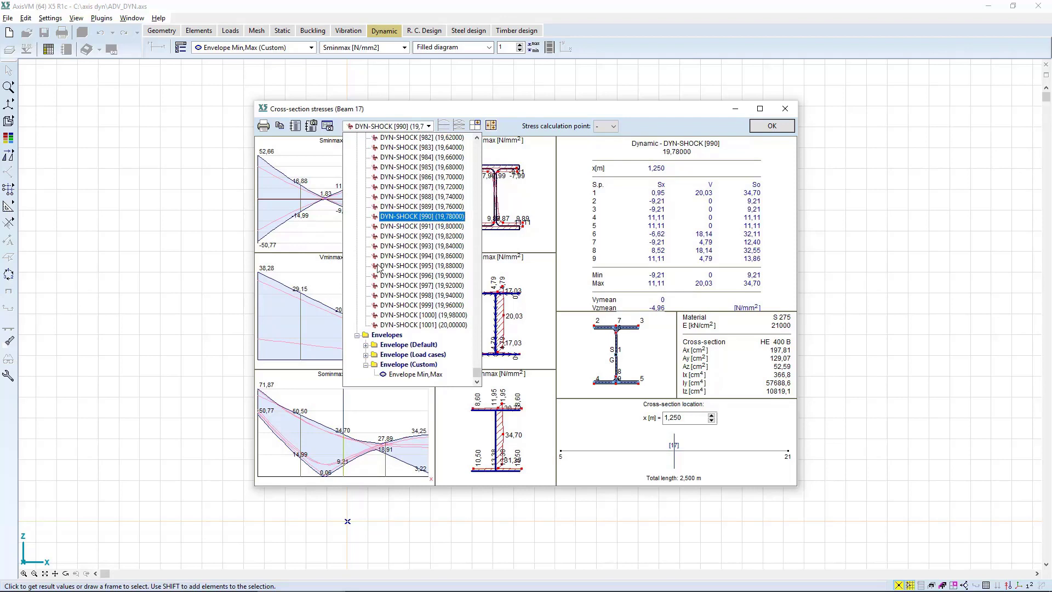
pyautogui.scroll(9, 420, 206)
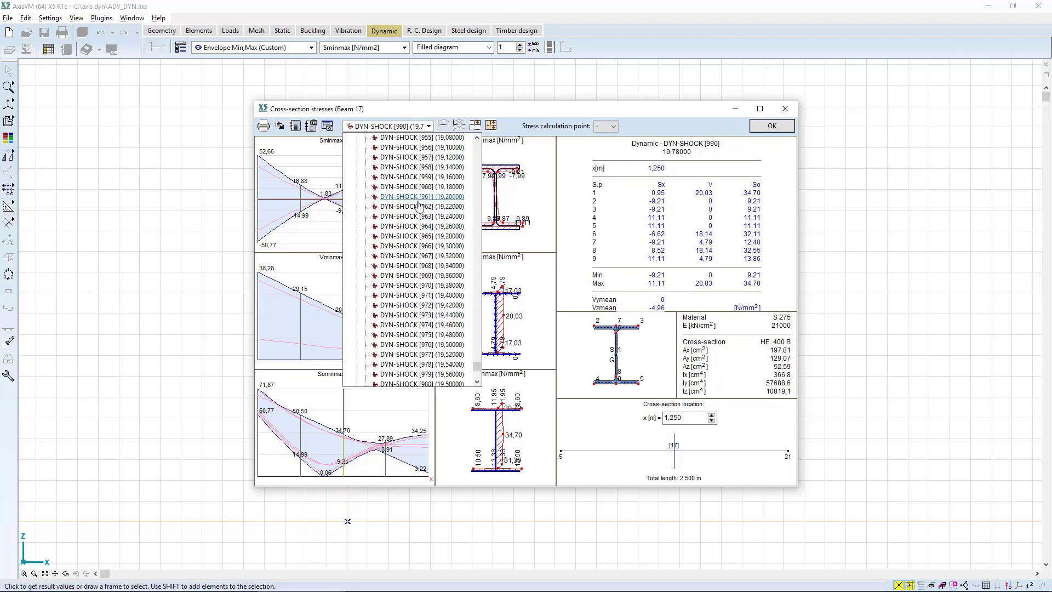
pyautogui.click(419, 206)
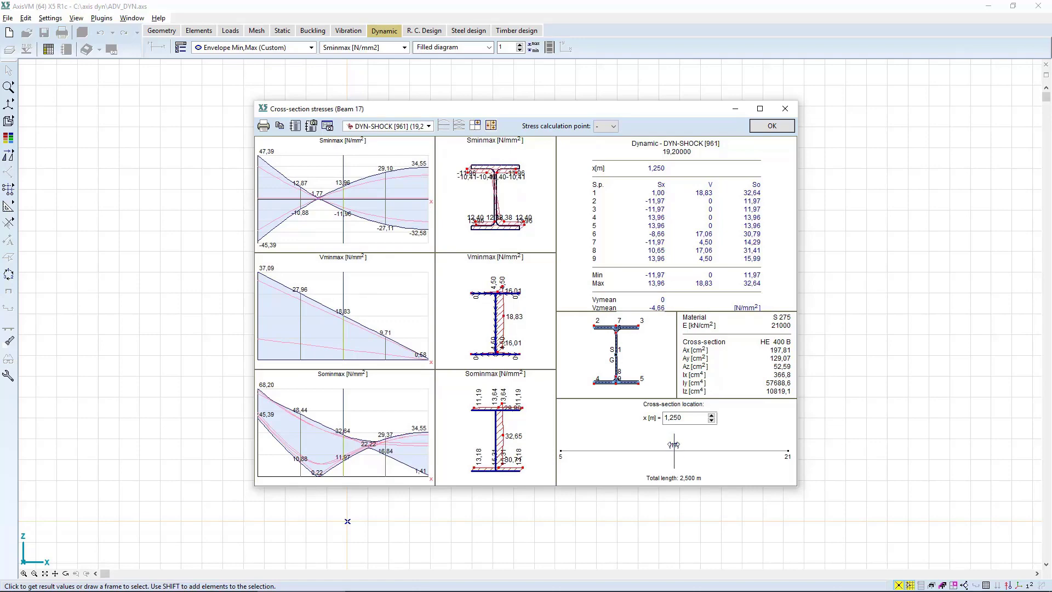
pyautogui.moveTo(656, 444)
pyautogui.mouseDown()
pyautogui.moveTo(562, 444)
pyautogui.moveTo(651, 441)
pyautogui.mouseUp()
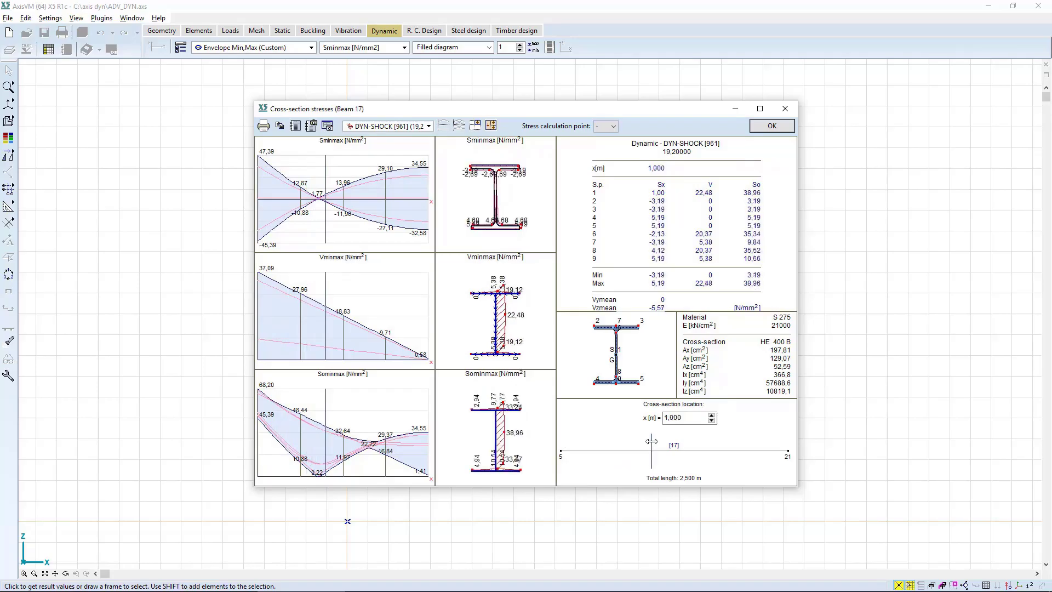